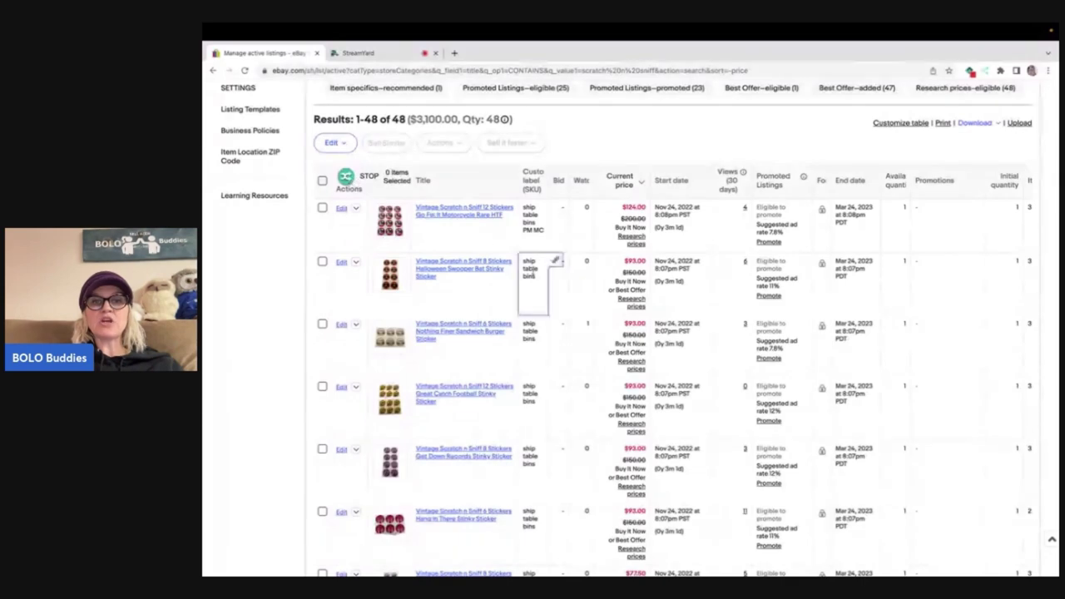
Set the custom label of the Halloween Swooper Bat sticker listing to "ship table bins PM MC".
{"action": "left_click", "coordinate": [556, 261]}
{"action": "left_click", "coordinate": [602, 356]}
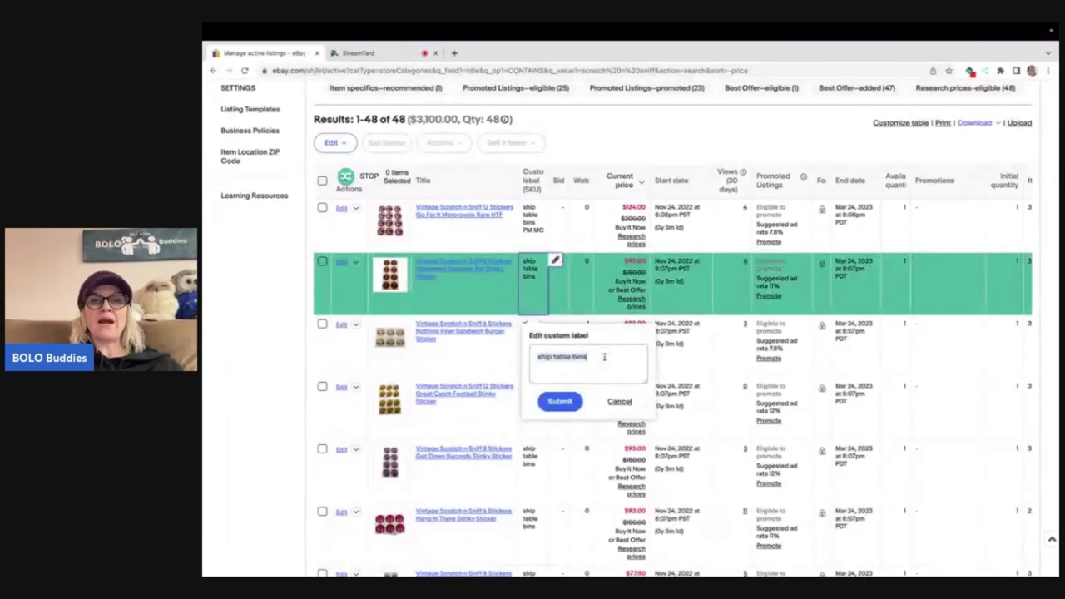
{"action": "type", "text": "P"}
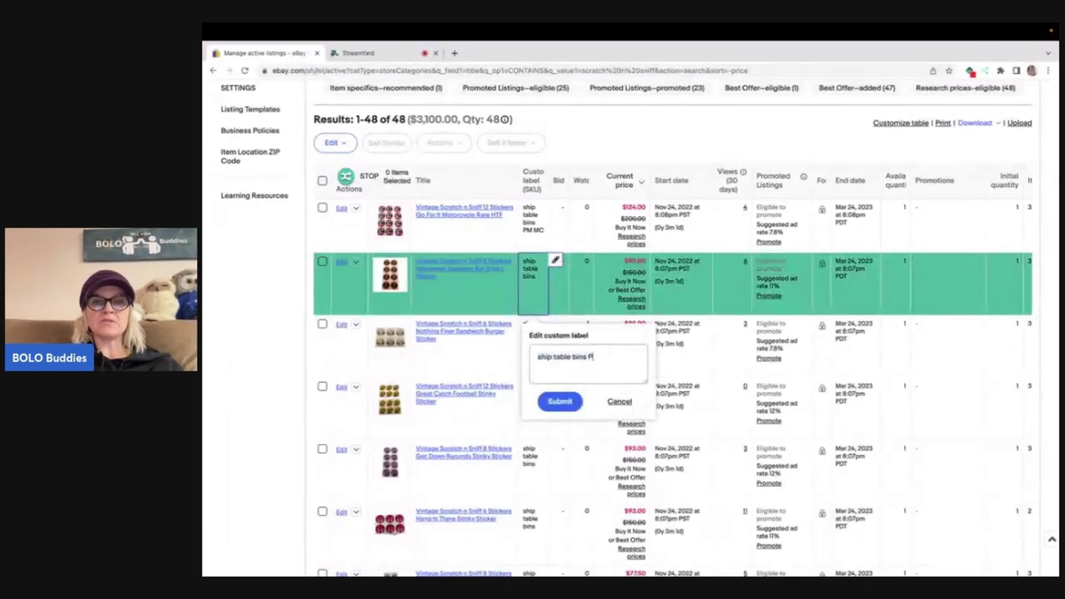
{"action": "type", "text": "M MC"}
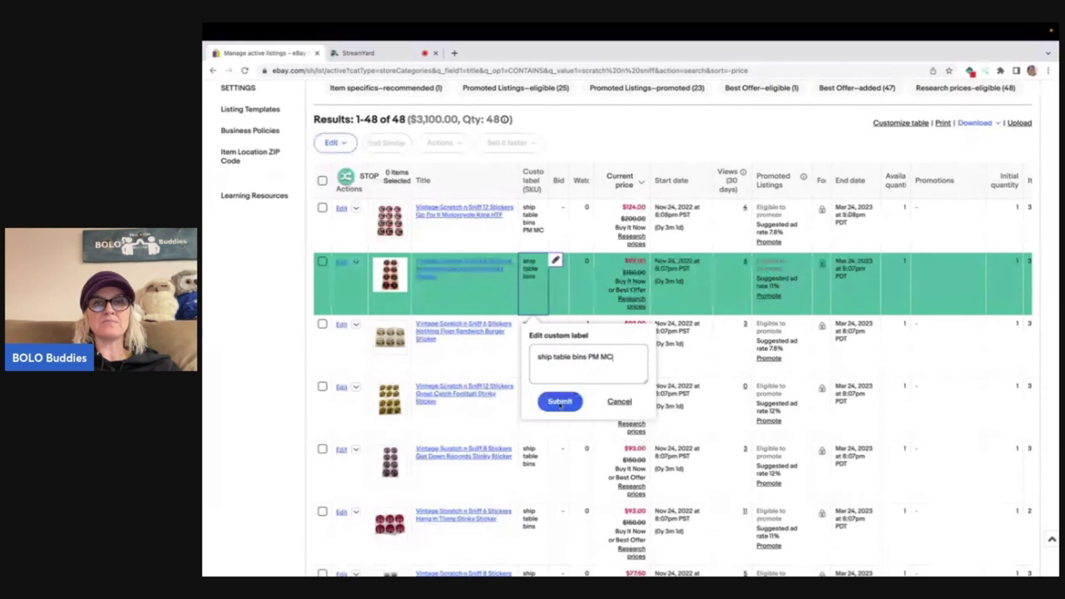
{"action": "left_click", "coordinate": [560, 403]}
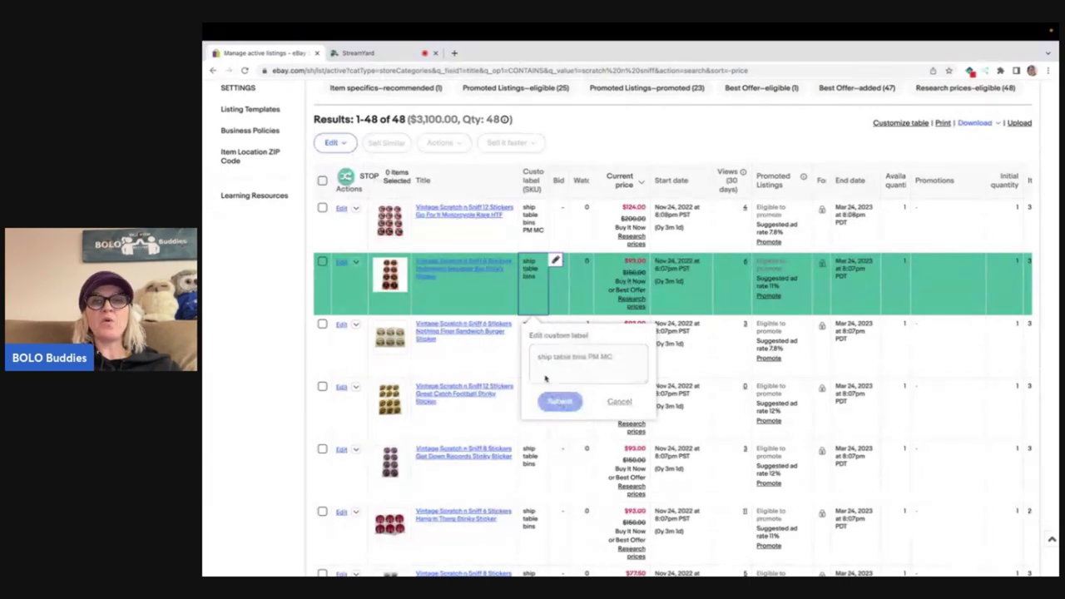
Set the custom label of the Nothing Finer Sandwich Burger sticker listing to "ship table bins PM MC".
{"action": "left_click", "coordinate": [556, 324]}
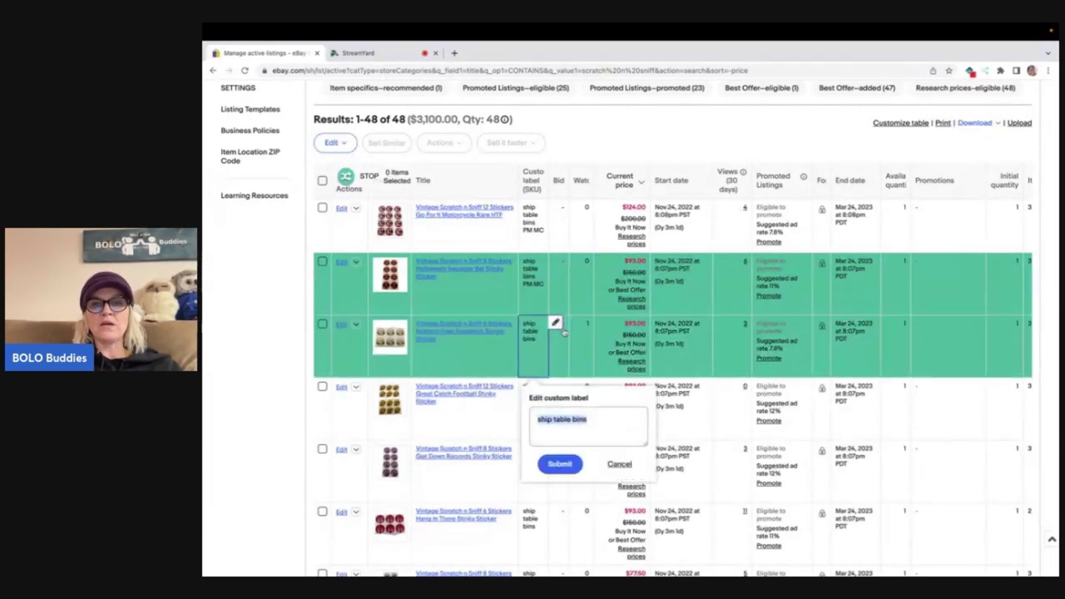
{"action": "left_click", "coordinate": [606, 424]}
{"action": "type", "text": "PM "}
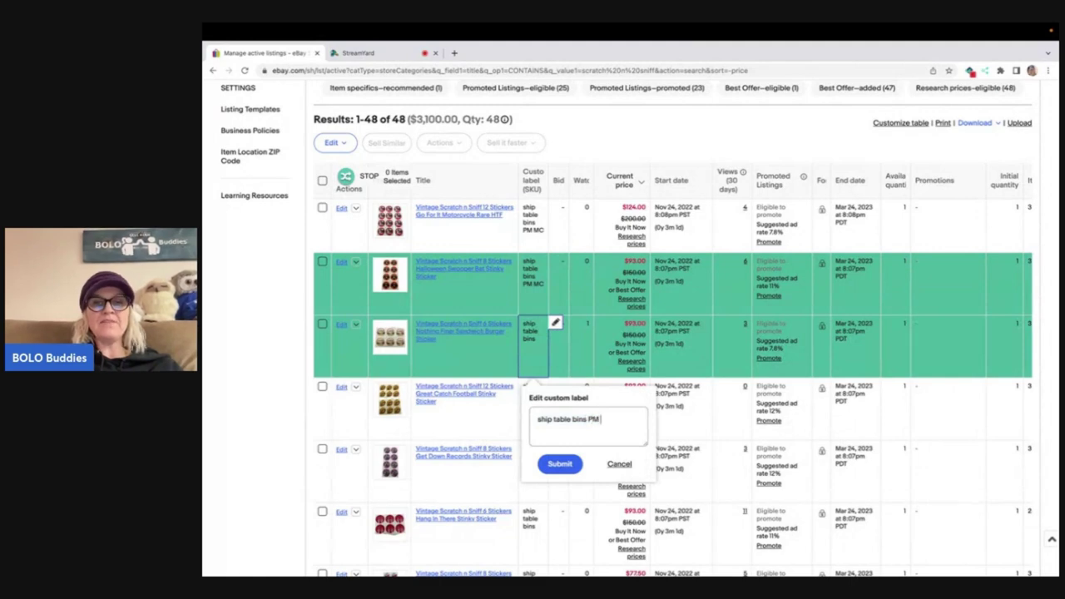
{"action": "type", "text": "MC"}
{"action": "left_click", "coordinate": [561, 464]}
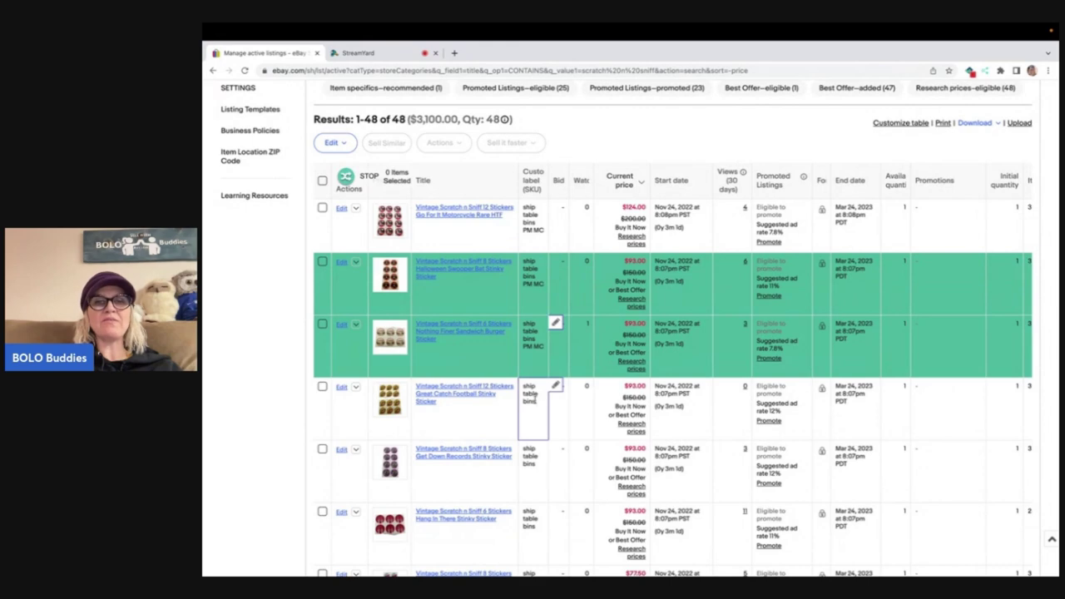
Set the custom label of the Great Catch Football sticker listing to "ship table bins PM MC".
{"action": "left_click", "coordinate": [556, 386]}
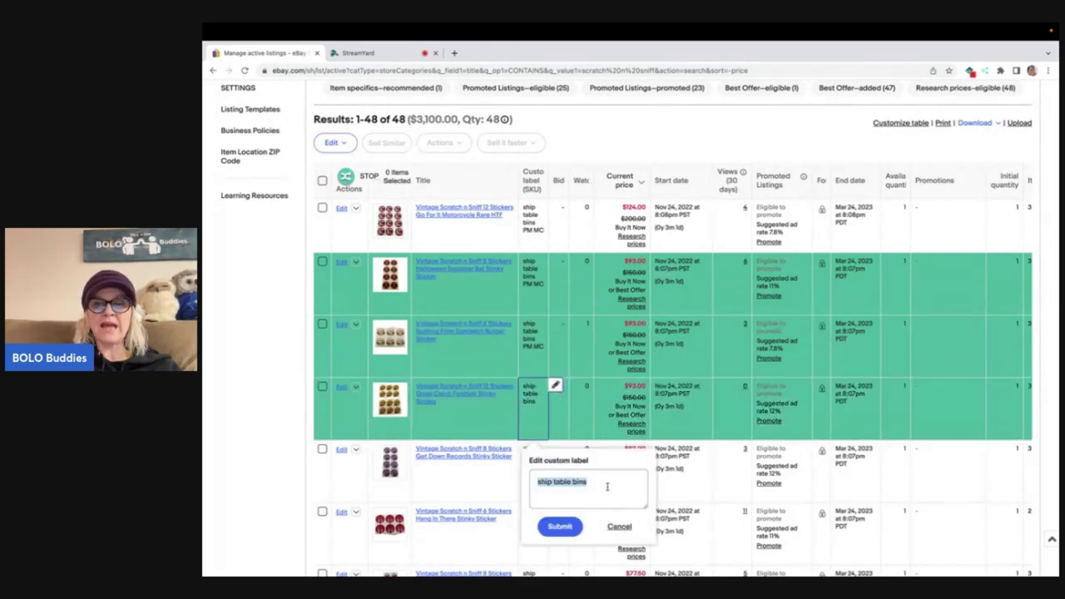
{"action": "key", "text": "End"}
{"action": "type", "text": "PM M"}
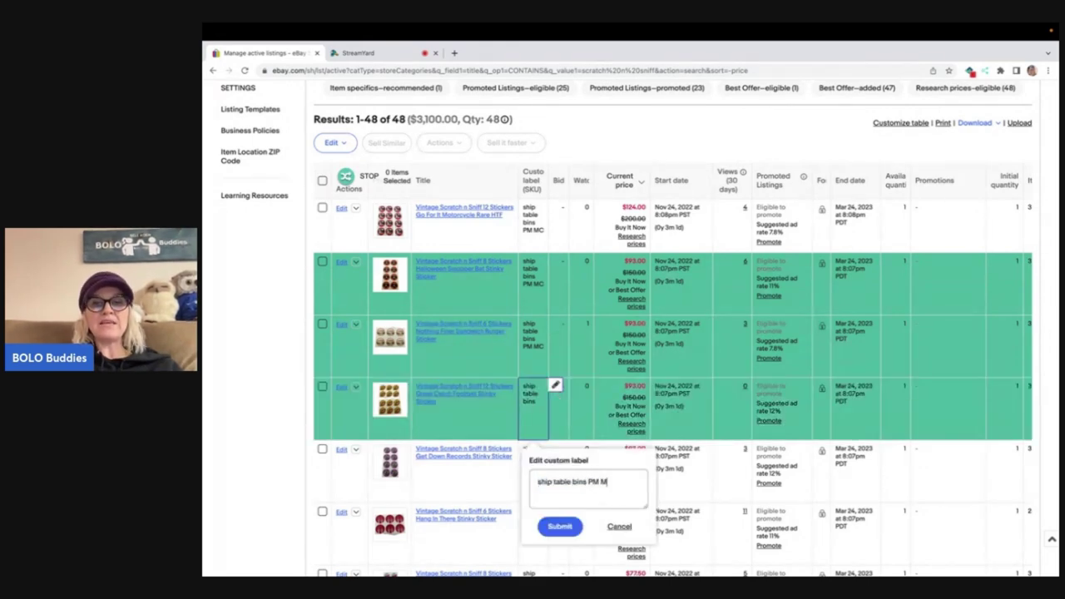
{"action": "left_click", "coordinate": [561, 530]}
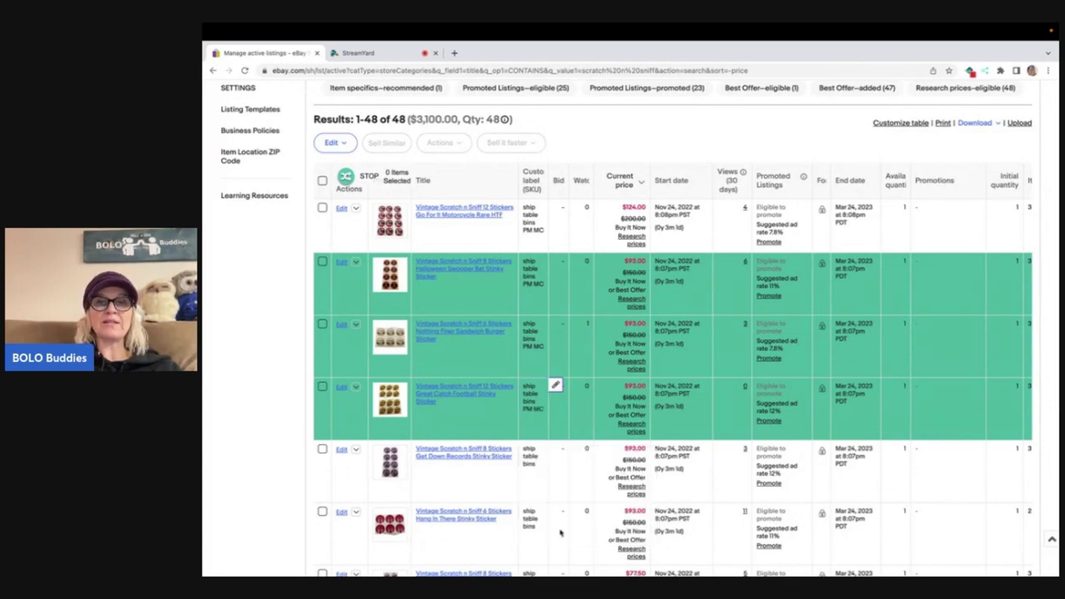
Set the custom label of the Get Down Records sticker listing to "ship table bins PM MC".
{"action": "scroll", "coordinate": [561, 531], "scroll_direction": "down", "scroll_amount": 2}
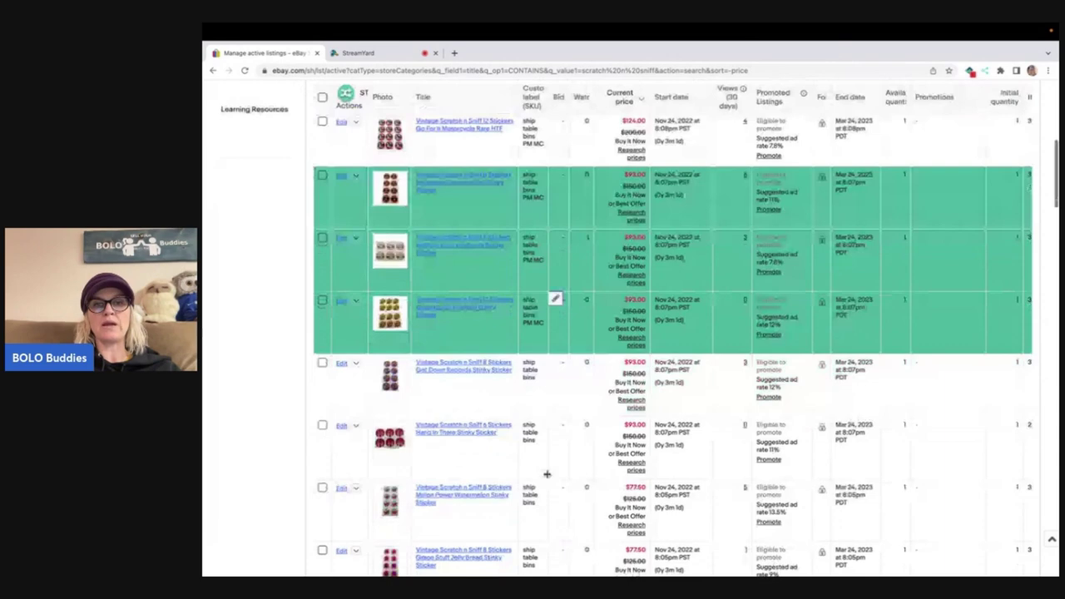
{"action": "left_click", "coordinate": [556, 361]}
{"action": "left_click", "coordinate": [603, 458]}
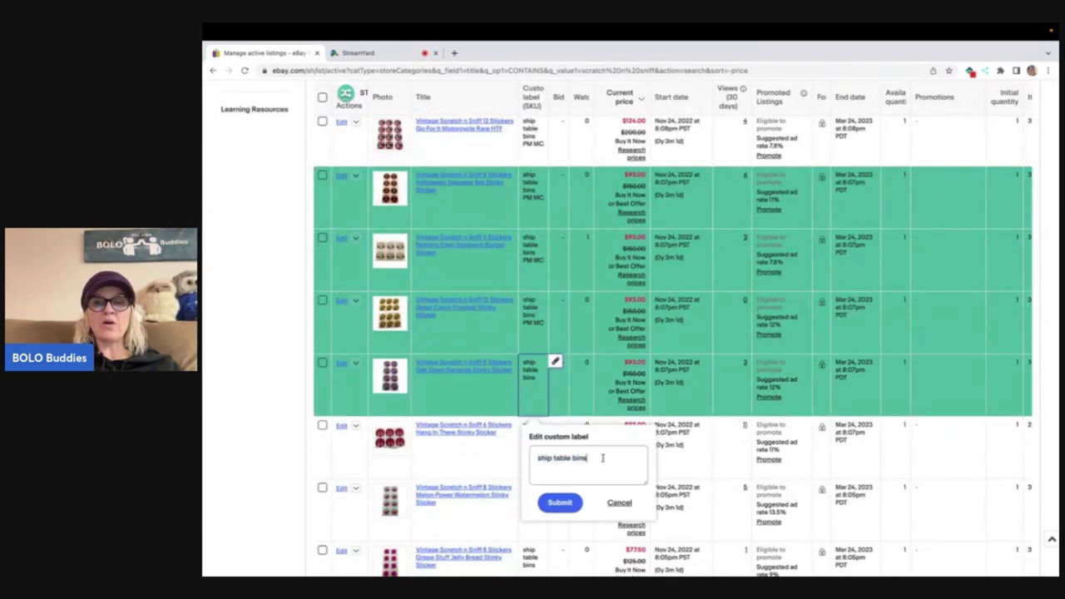
{"action": "type", "text": "PM MC"}
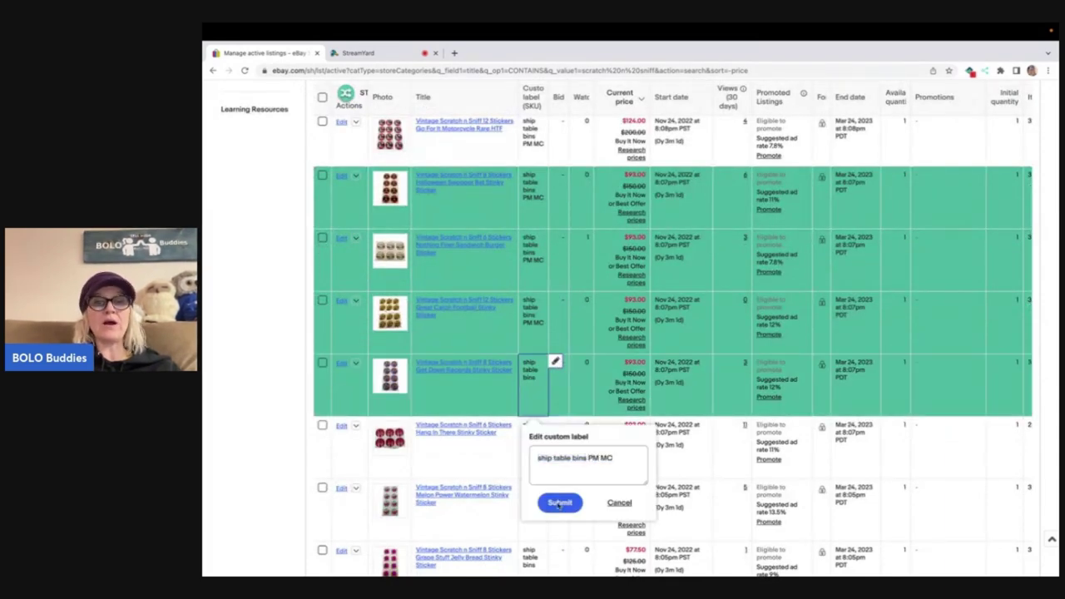
{"action": "left_click", "coordinate": [558, 504]}
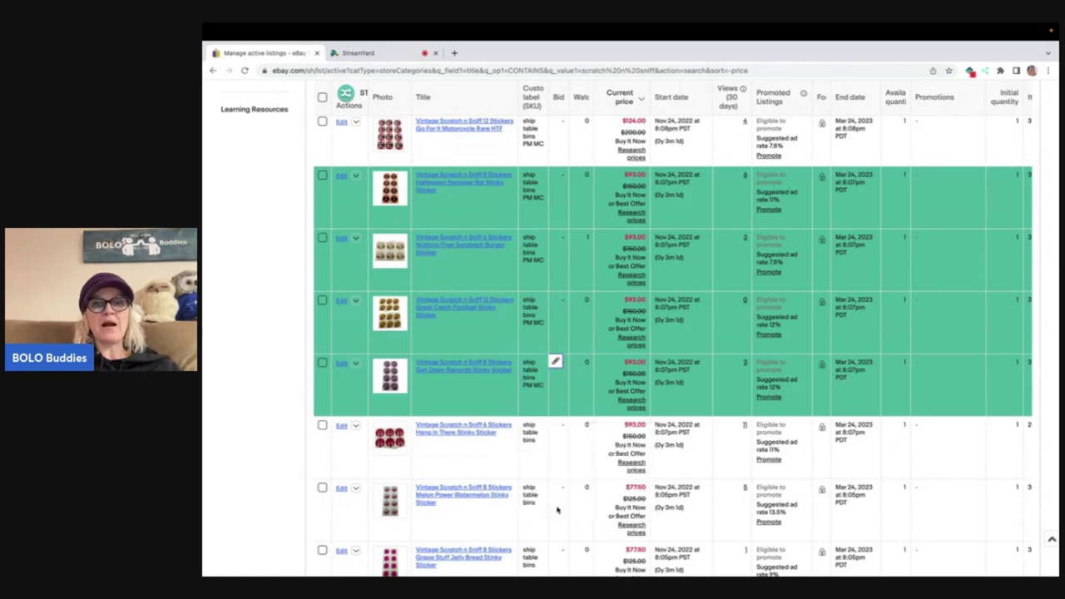
Set the custom label of the Hang In There sticker listing to "ship table bins PM MC".
{"action": "left_click", "coordinate": [554, 426]}
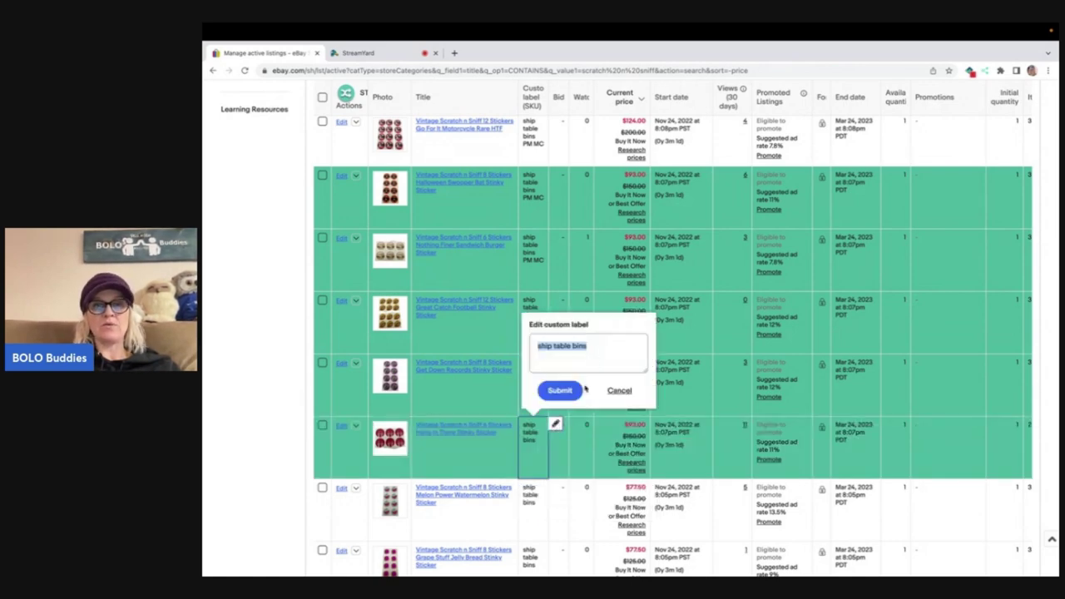
{"action": "left_click", "coordinate": [603, 346]}
{"action": "type", "text": "PM MC"}
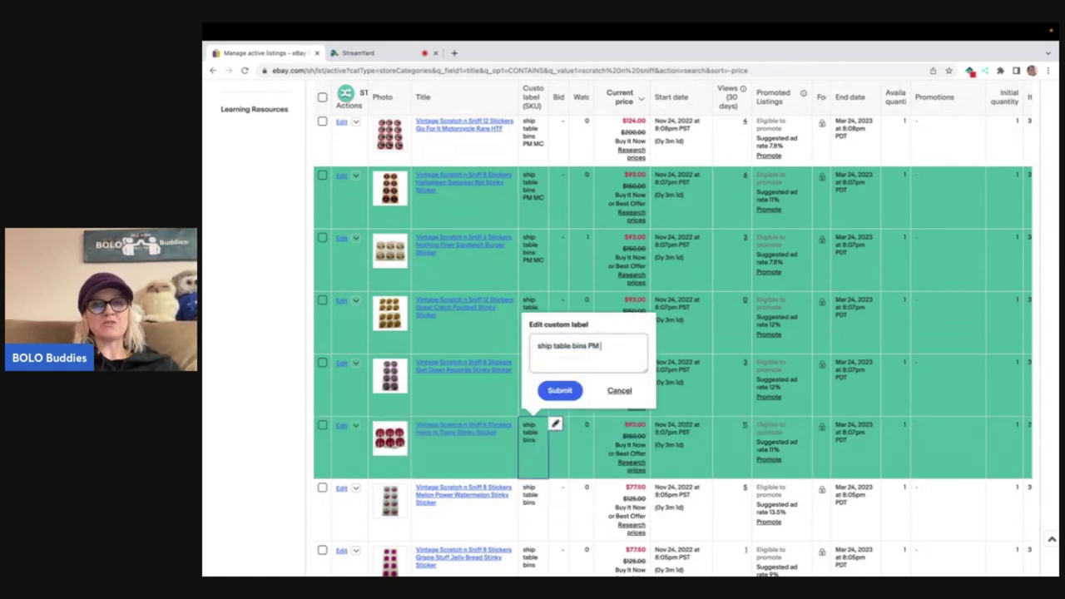
{"action": "left_click", "coordinate": [554, 396]}
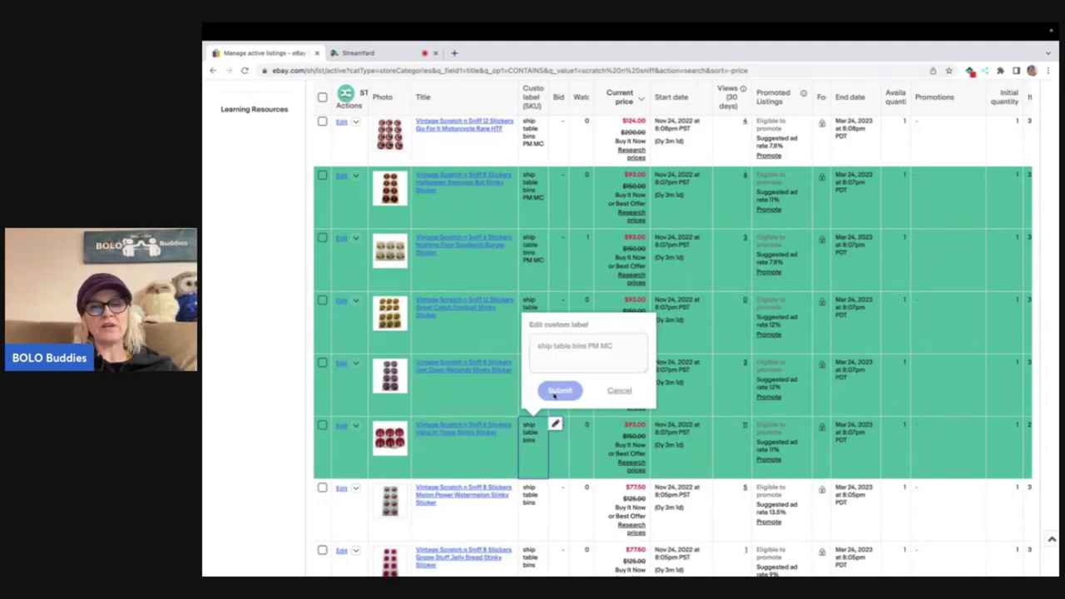
Set the custom label of the Melon Power Watermelon sticker listing to "ship table bins PM MC".
{"action": "scroll", "coordinate": [367, 333], "scroll_direction": "down", "scroll_amount": 2}
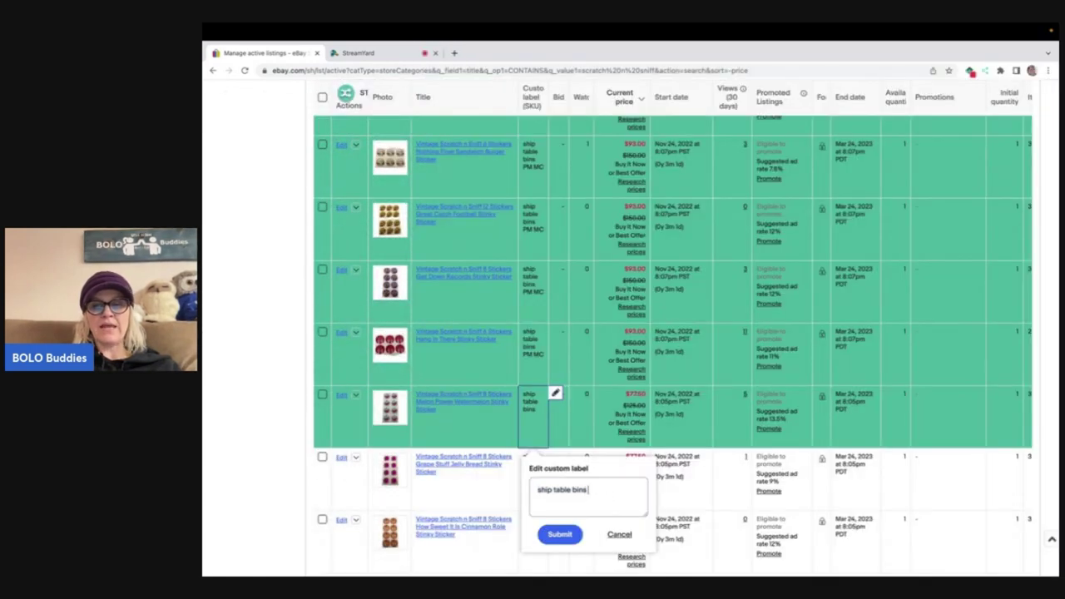
{"action": "type", "text": "PM MC"}
{"action": "left_click", "coordinate": [561, 537]}
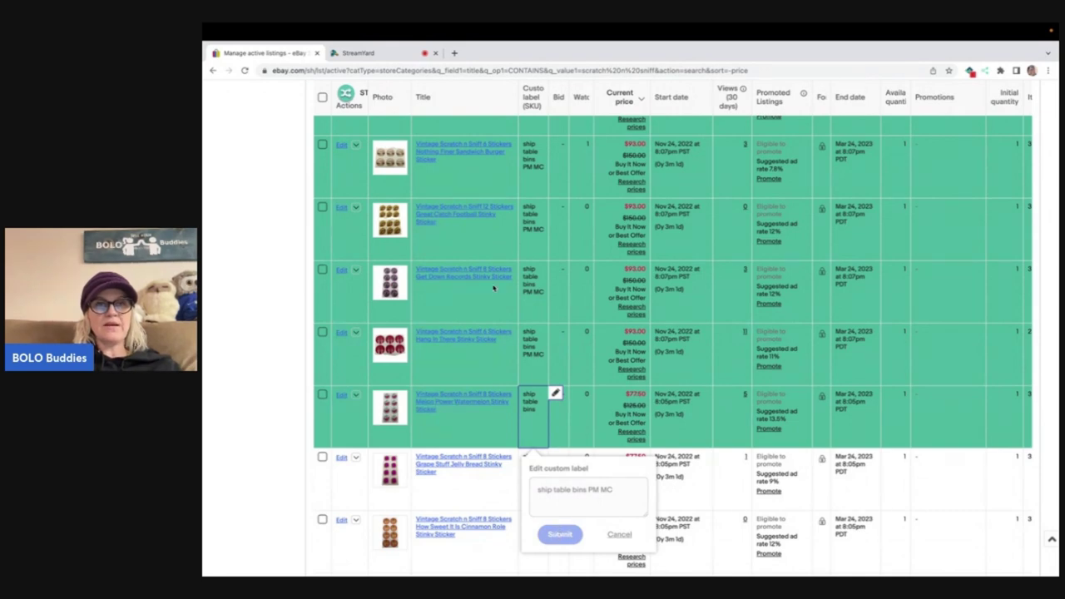
Copy the six highlighted sticker listings to Mercari and Poshmark with the cross-posting extension.
{"action": "scroll", "coordinate": [493, 288], "scroll_direction": "up", "scroll_amount": 1}
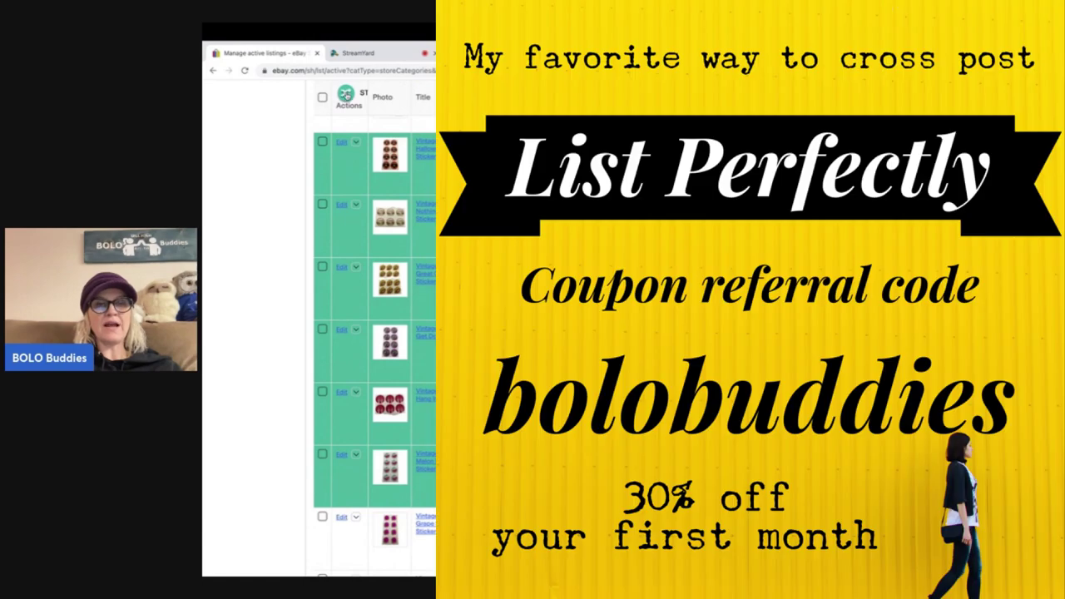
{"action": "left_click", "coordinate": [345, 94]}
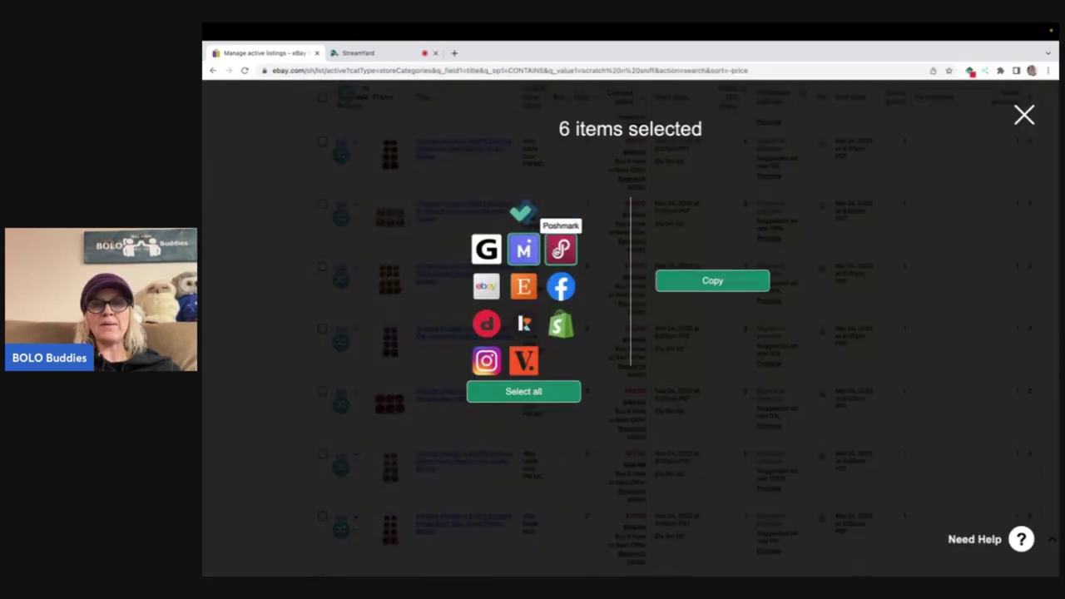
{"action": "left_click", "coordinate": [712, 282]}
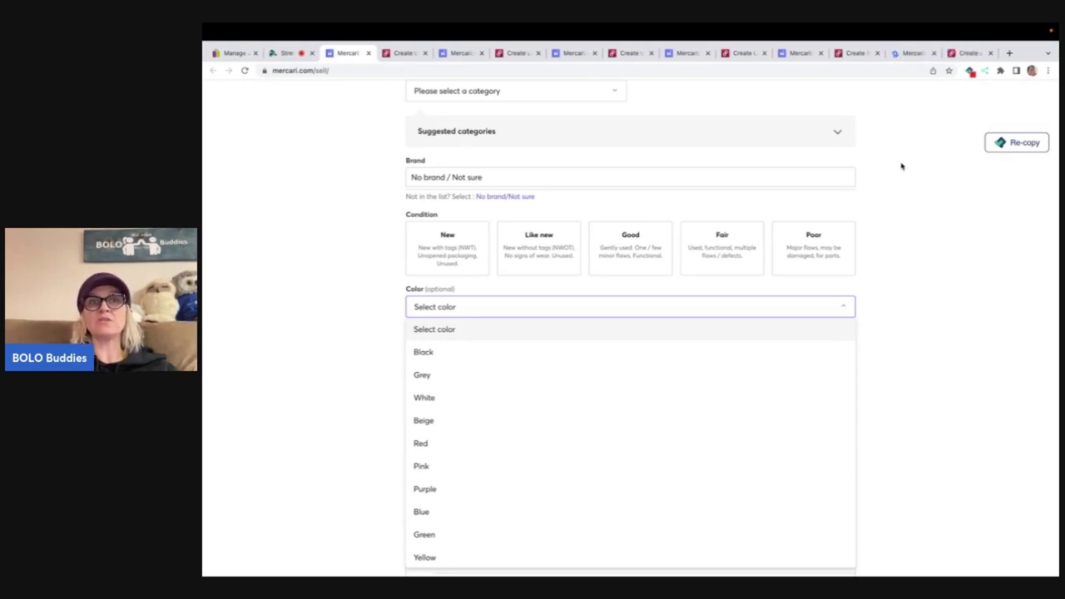
Add #Scratchnsniff as the first hashtag of the Halloween Swooper Bat listing on Mercari.
{"action": "scroll", "coordinate": [926, 155], "scroll_direction": "up", "scroll_amount": 5}
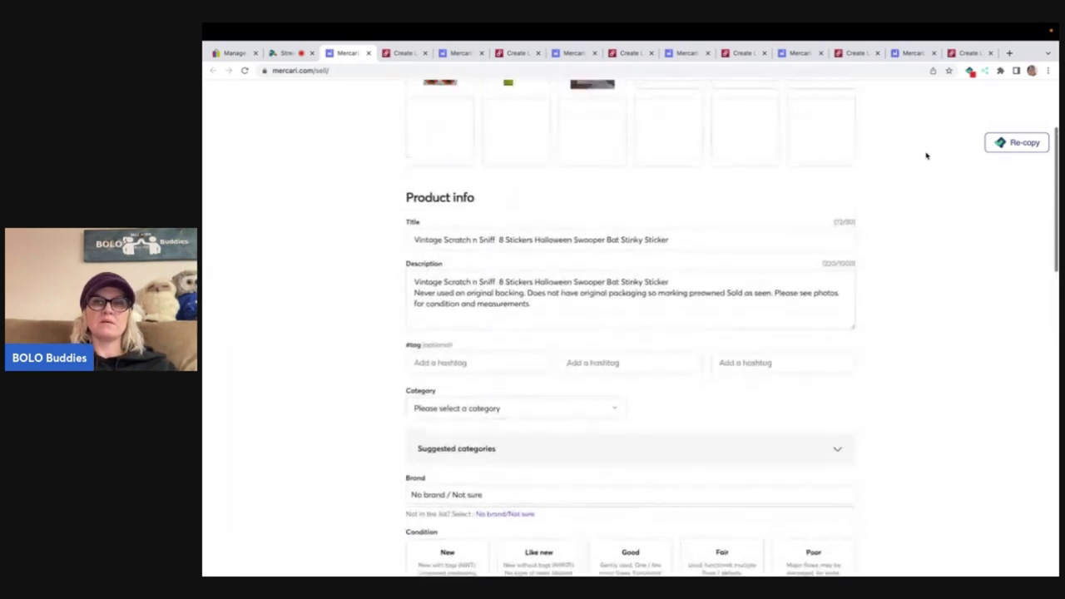
{"action": "scroll", "coordinate": [927, 156], "scroll_direction": "up", "scroll_amount": 2}
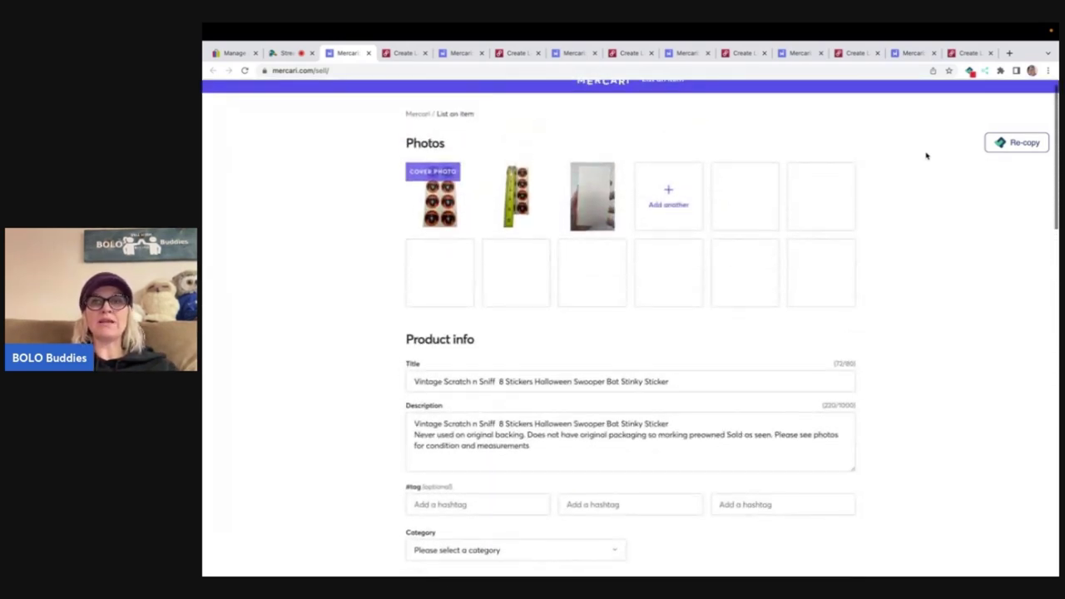
{"action": "scroll", "coordinate": [926, 155], "scroll_direction": "down", "scroll_amount": 1}
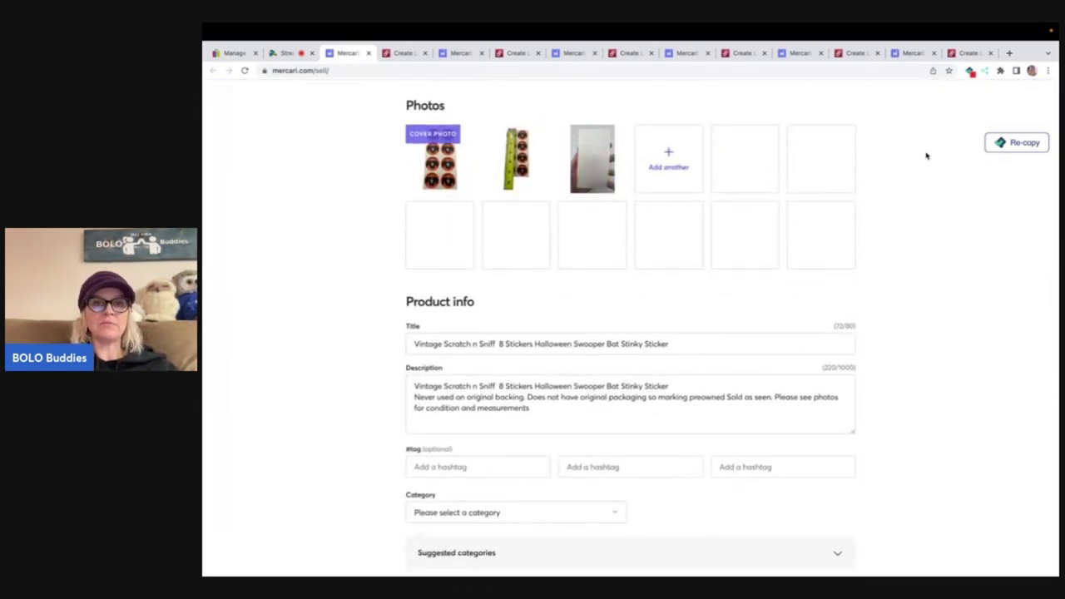
{"action": "scroll", "coordinate": [902, 200], "scroll_direction": "down", "scroll_amount": 1}
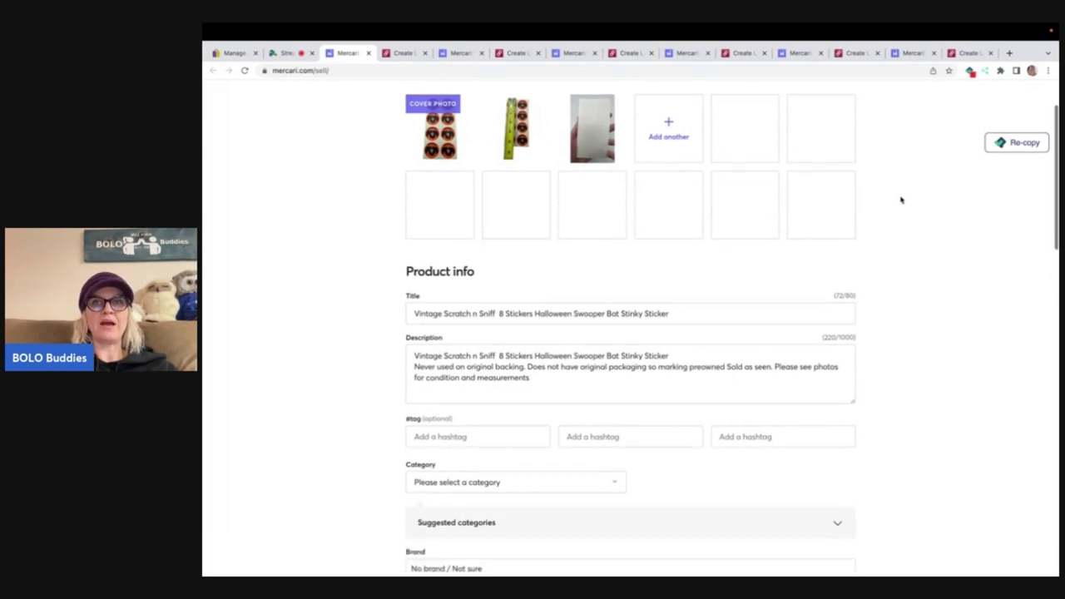
{"action": "scroll", "coordinate": [685, 302], "scroll_direction": "down", "scroll_amount": 2}
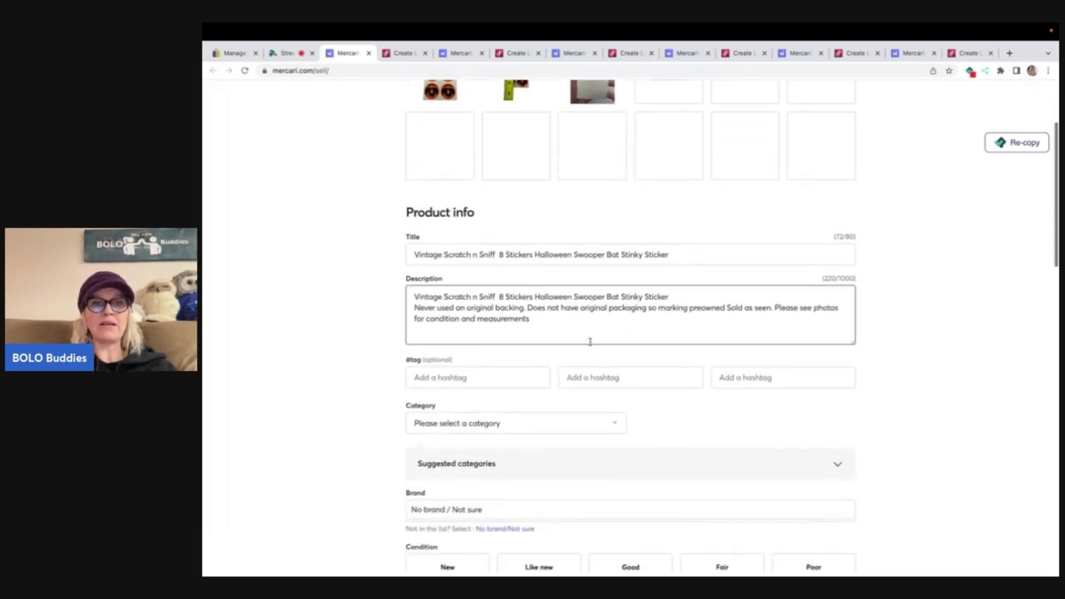
{"action": "left_click", "coordinate": [490, 378]}
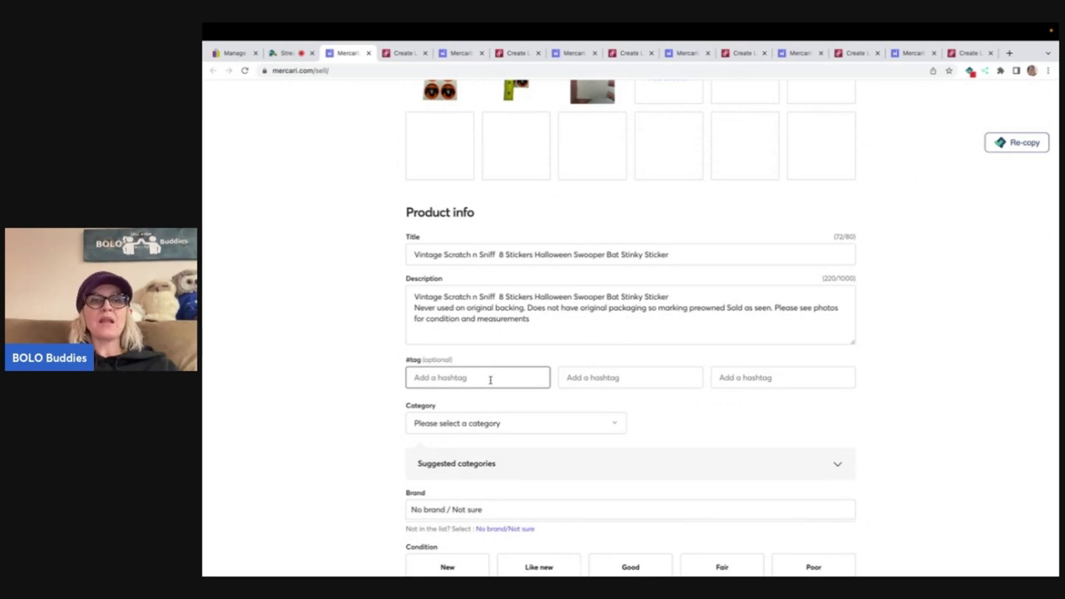
{"action": "type", "text": "#S"}
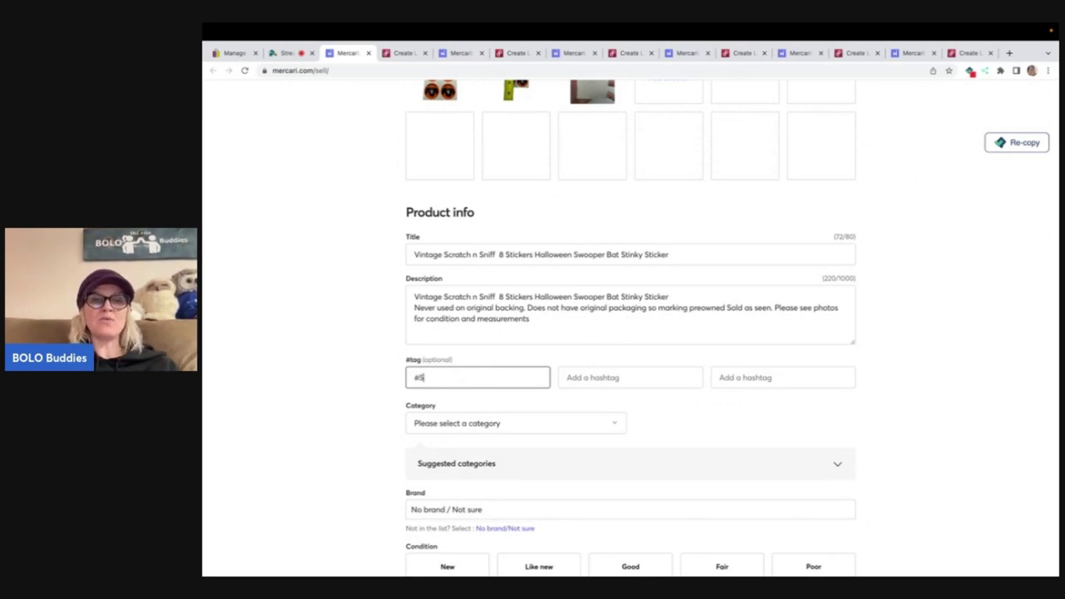
{"action": "type", "text": "cratchn"}
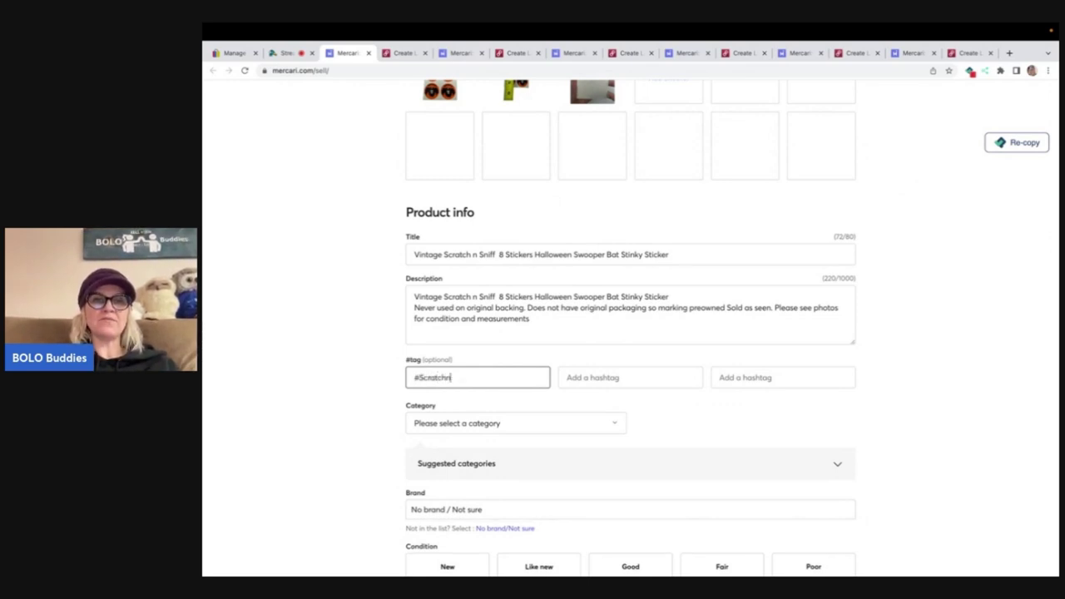
{"action": "type", "text": "sniff"}
{"action": "key", "text": "Tab"}
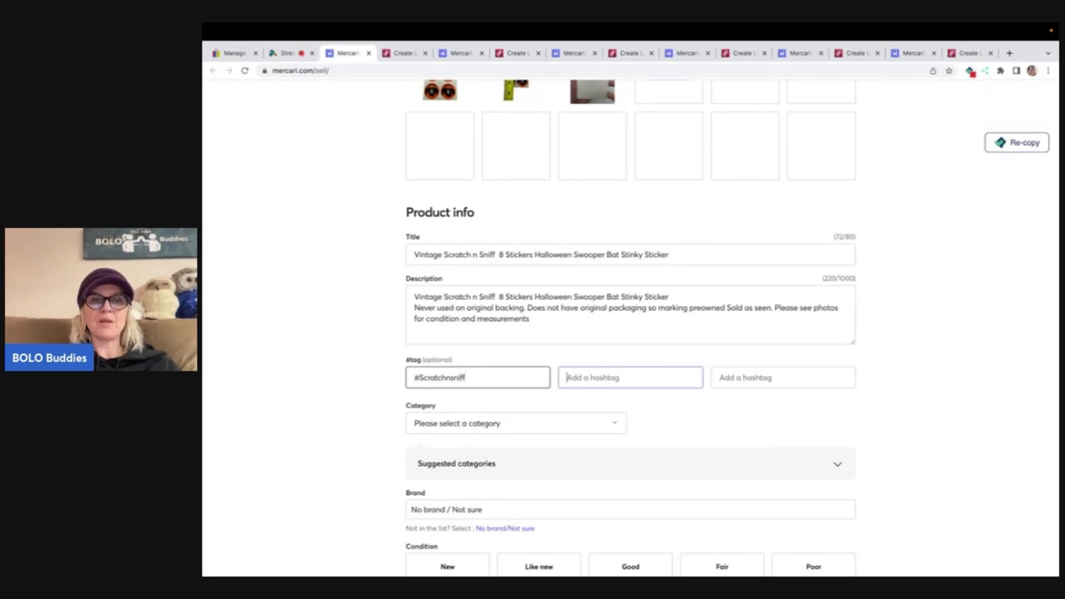
Add #halloween and #stickers as the second and third hashtags of the Swooper Bat listing.
{"action": "type", "text": "#hallo"}
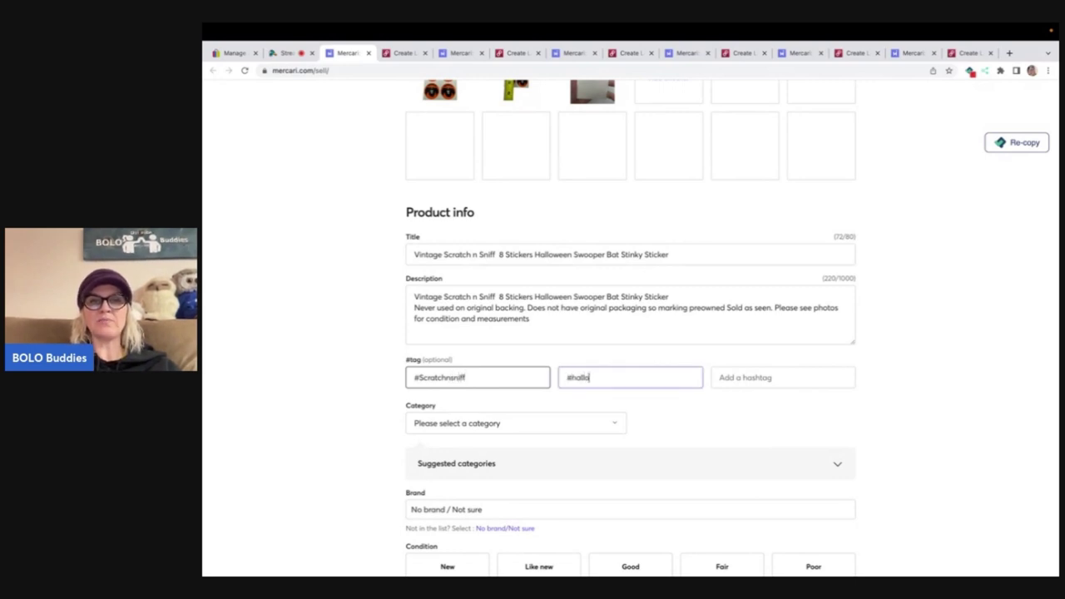
{"action": "type", "text": "ween"}
{"action": "key", "text": "Tab"}
{"action": "type", "text": "#s"}
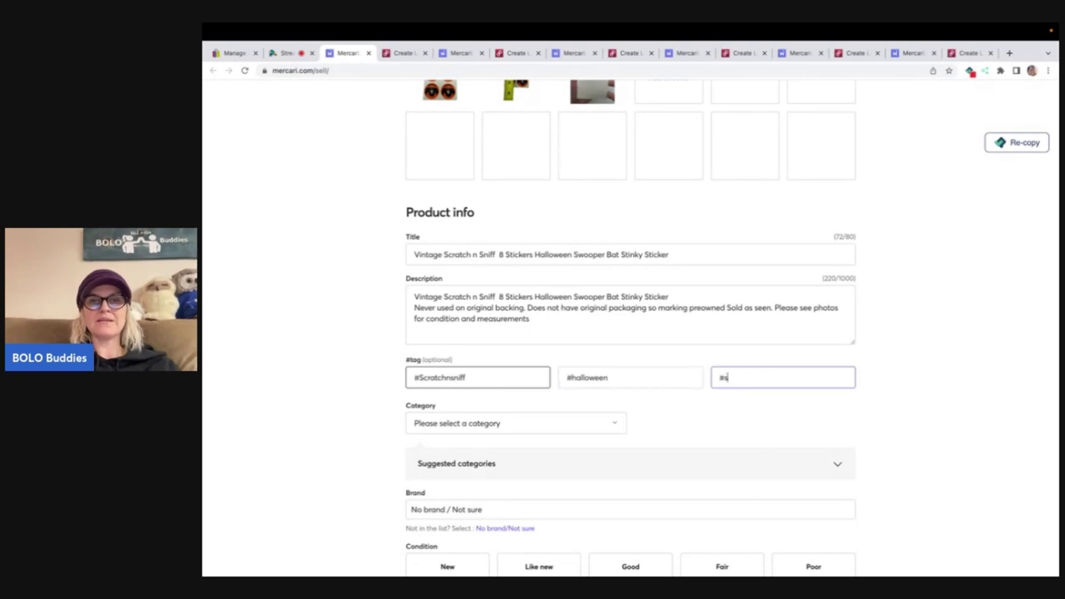
{"action": "type", "text": "tickers"}
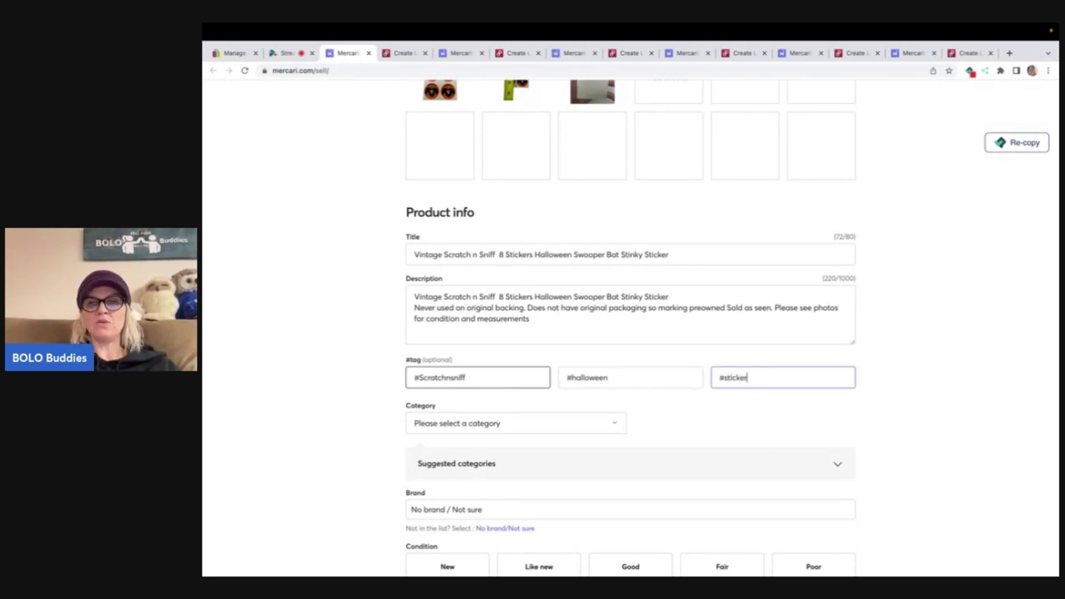
{"action": "left_click", "coordinate": [646, 427]}
{"action": "scroll", "coordinate": [646, 427], "scroll_direction": "down", "scroll_amount": 1}
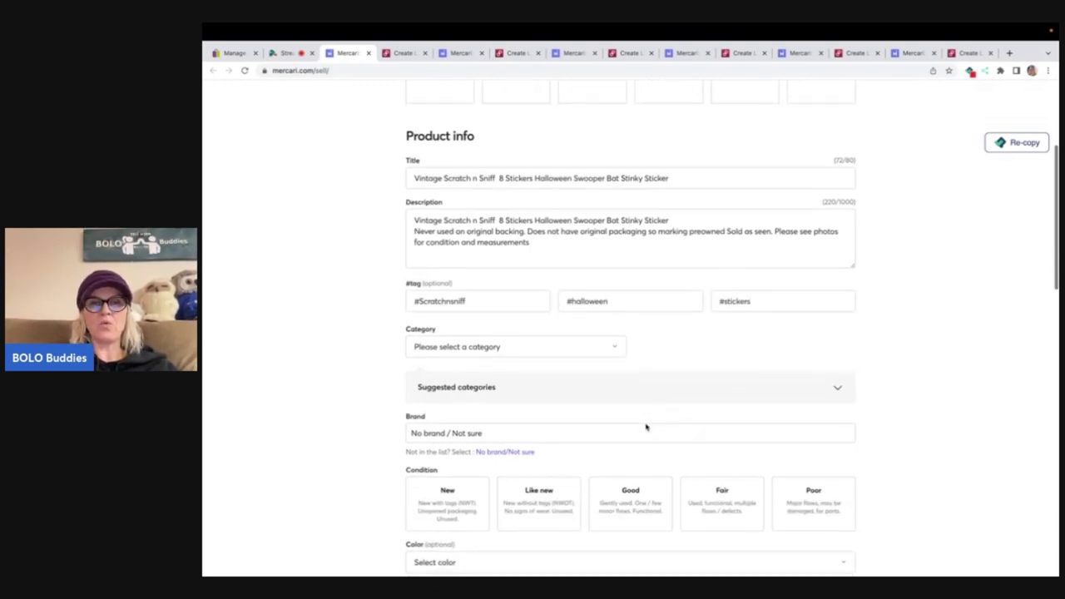
Set the Swooper Bat listing's category to Toys & Collectibles > Arts & Crafts > Stickers and its condition to Good.
{"action": "left_click", "coordinate": [614, 388]}
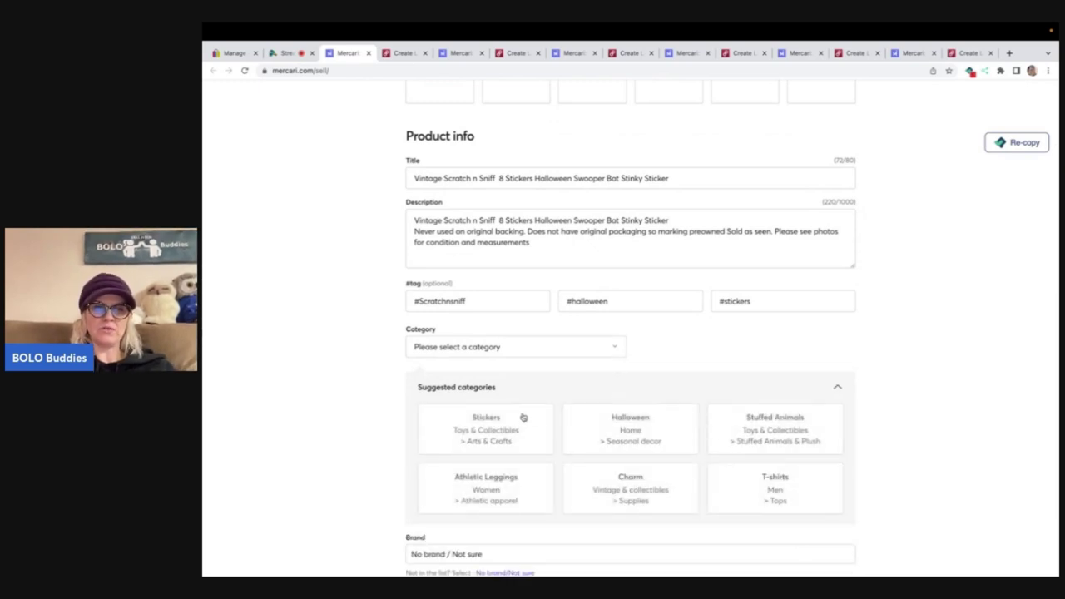
{"action": "left_click", "coordinate": [523, 417]}
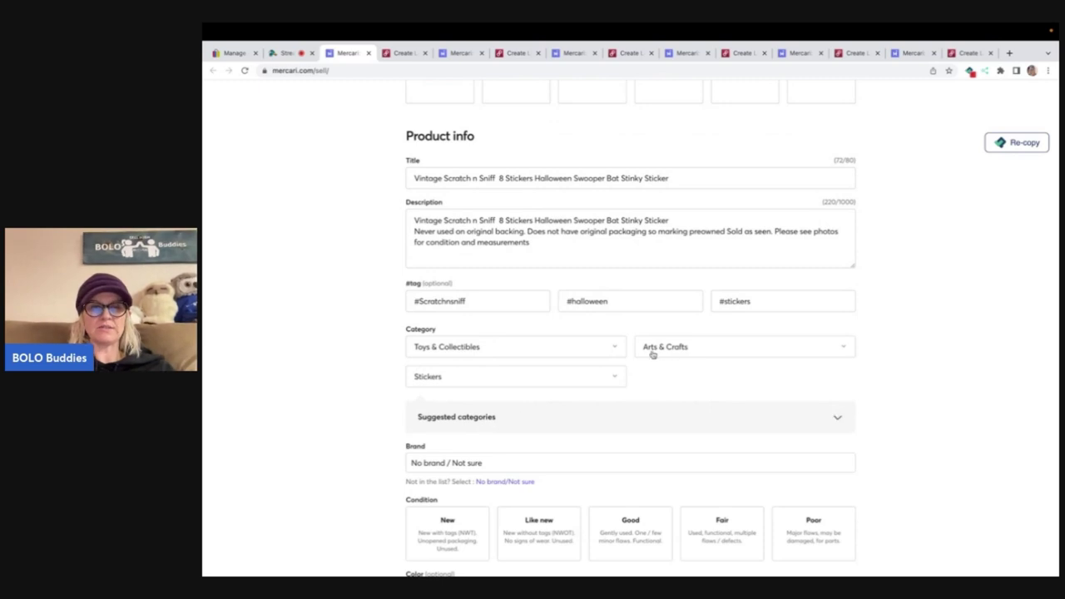
{"action": "scroll", "coordinate": [658, 352], "scroll_direction": "down", "scroll_amount": 2}
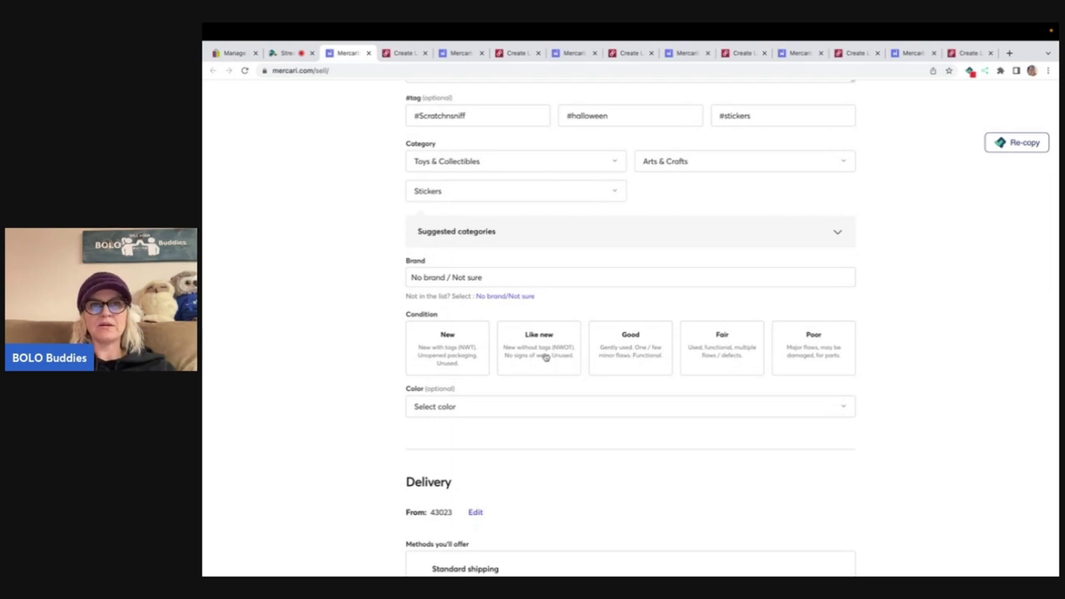
{"action": "scroll", "coordinate": [645, 327], "scroll_direction": "up", "scroll_amount": 5}
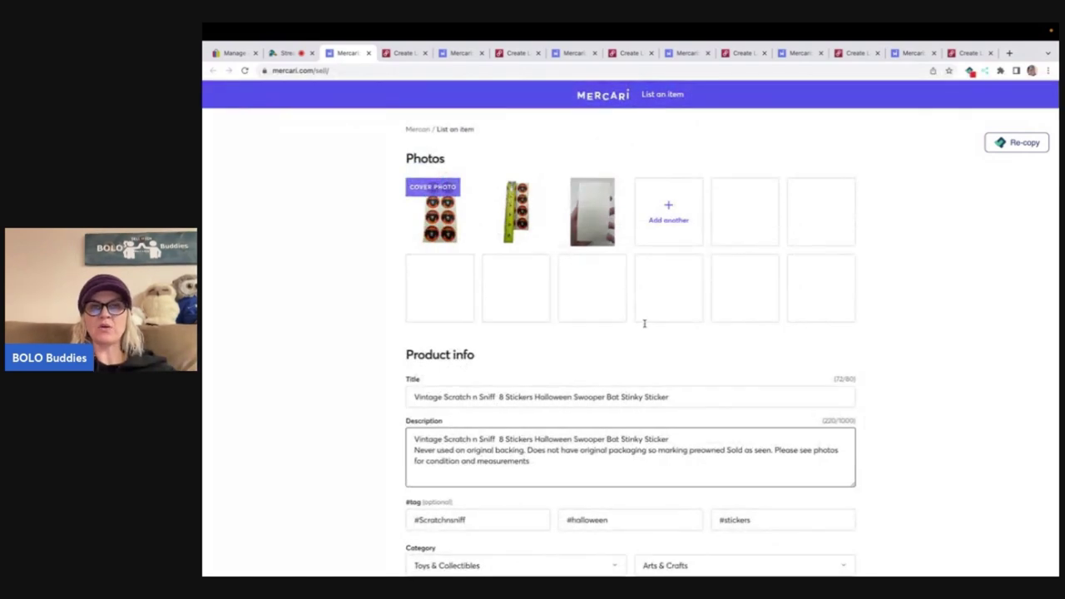
{"action": "scroll", "coordinate": [645, 324], "scroll_direction": "down", "scroll_amount": 4}
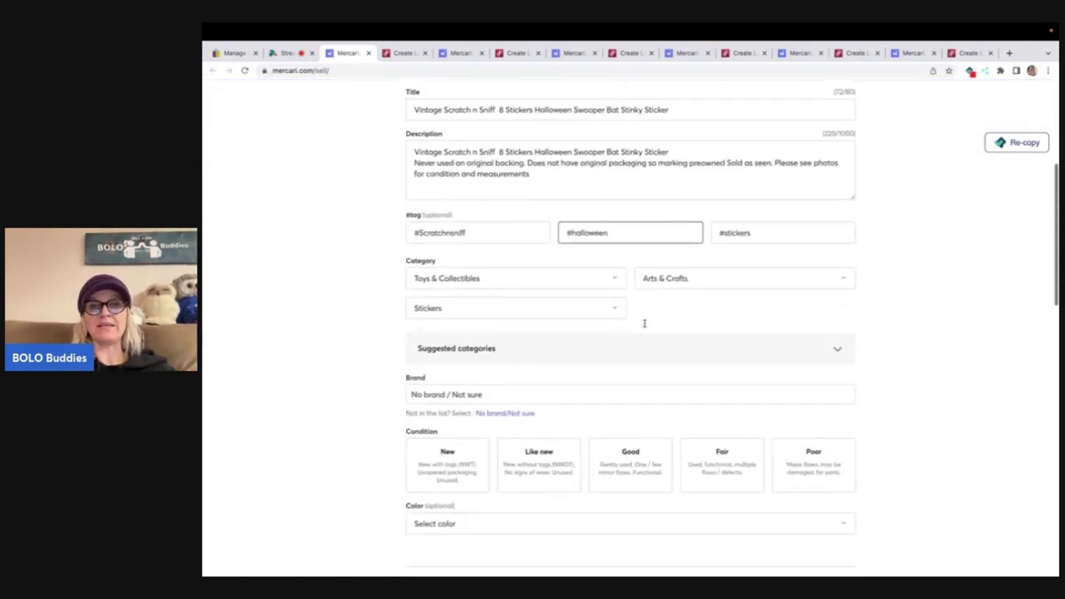
{"action": "left_click", "coordinate": [607, 457]}
Set the Swooper Bat listing's Mercari price to 125 and turn off automatic price adjustment under Smart pricing.
{"action": "scroll", "coordinate": [607, 457], "scroll_direction": "down", "scroll_amount": 5}
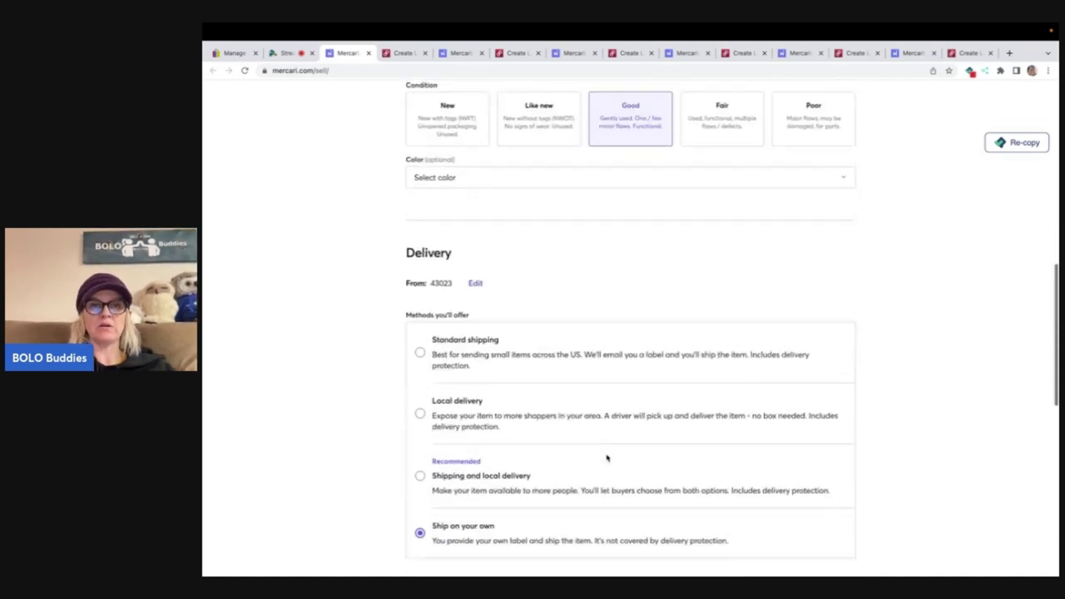
{"action": "scroll", "coordinate": [440, 442], "scroll_direction": "down", "scroll_amount": 3}
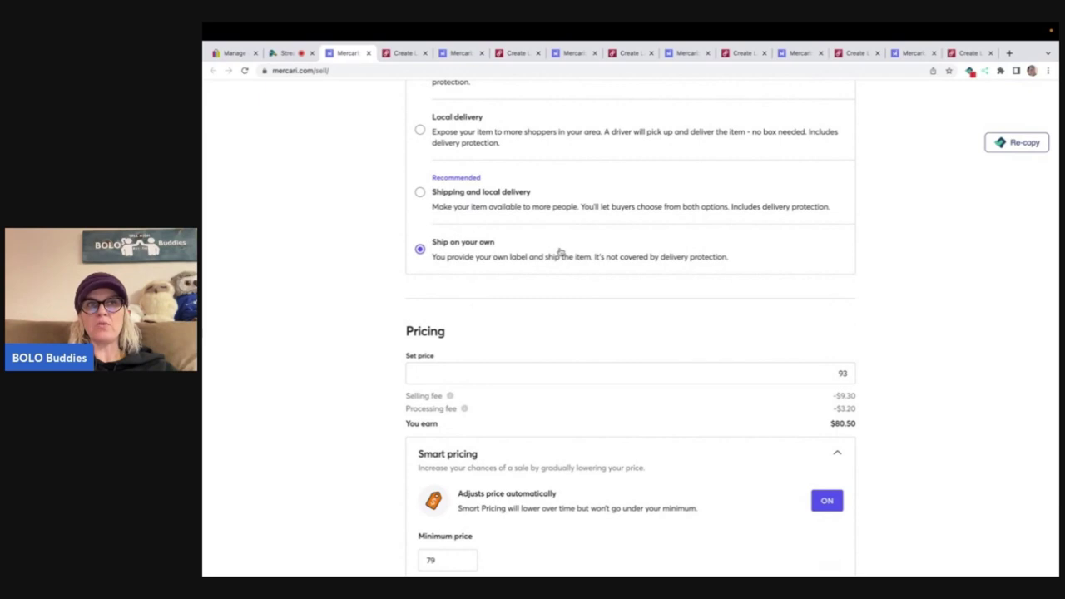
{"action": "left_click_drag", "start_coordinate": [836, 371], "coordinate": [872, 379]}
{"action": "type", "text": "12"}
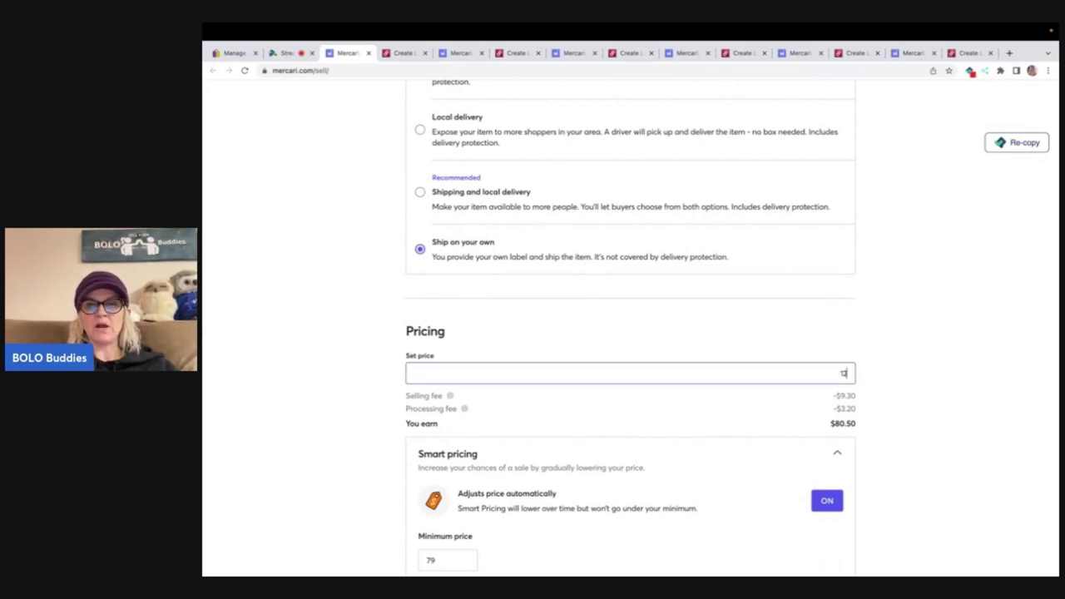
{"action": "type", "text": "5"}
{"action": "left_click", "coordinate": [827, 501]}
Publish the Swooper Bat listing on Mercari and close its finished listing page.
{"action": "scroll", "coordinate": [826, 502], "scroll_direction": "down", "scroll_amount": 2}
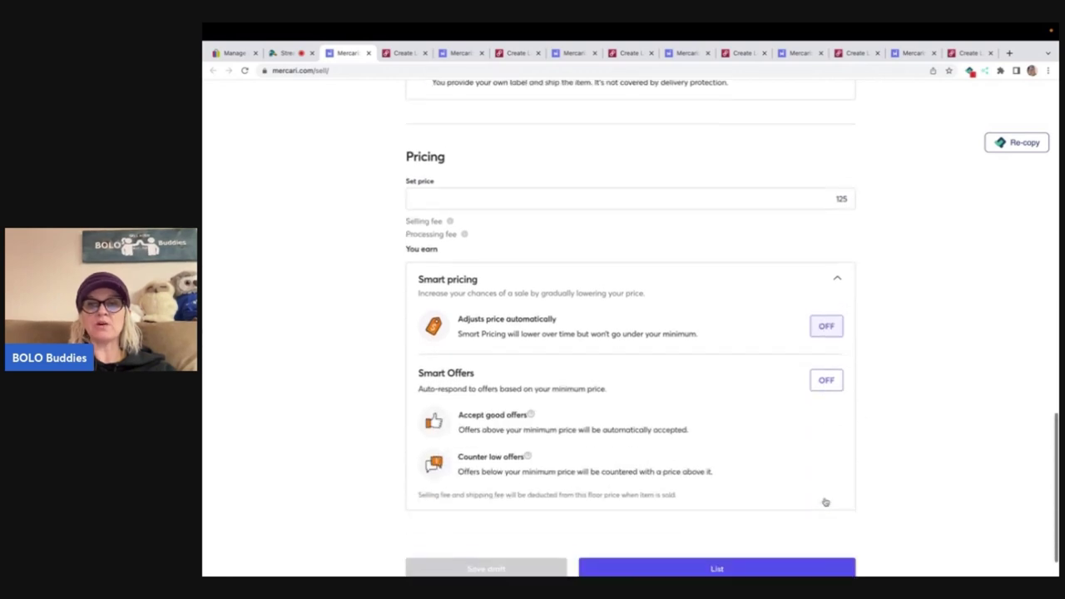
{"action": "scroll", "coordinate": [826, 502], "scroll_direction": "down", "scroll_amount": 1}
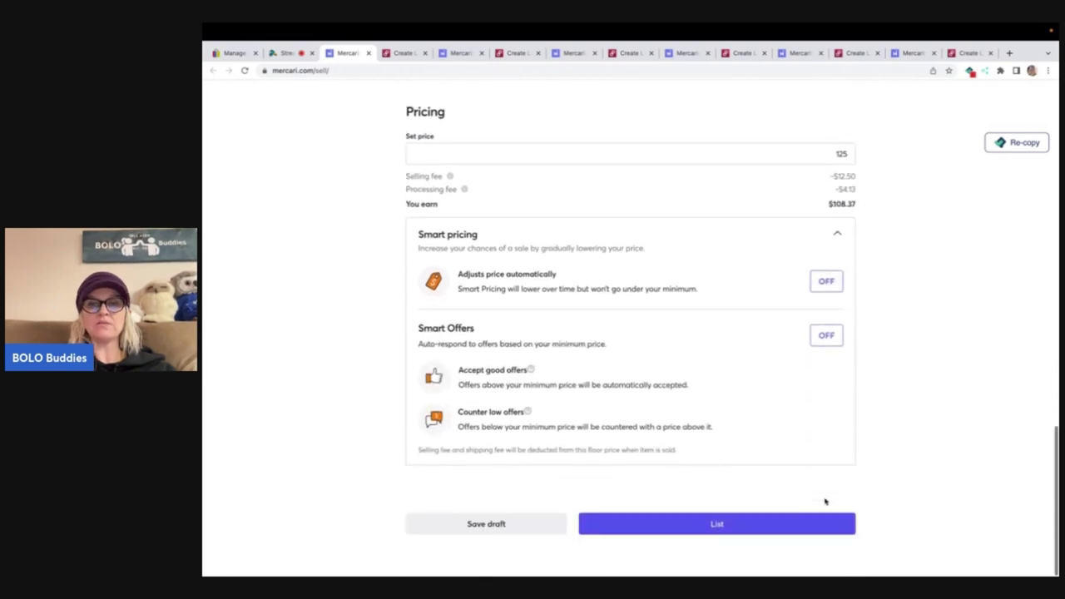
{"action": "left_click", "coordinate": [712, 528]}
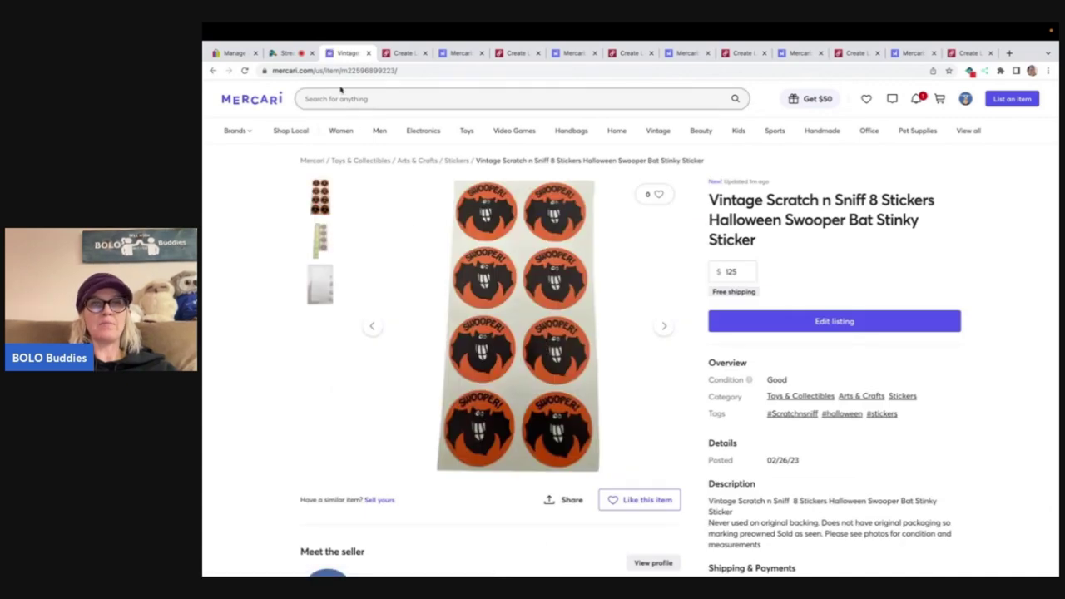
{"action": "left_click", "coordinate": [368, 54]}
Set the Poshmark Swooper Bat listing's category to Kids Toys with subcategory None.
{"action": "scroll", "coordinate": [490, 267], "scroll_direction": "down", "scroll_amount": 3}
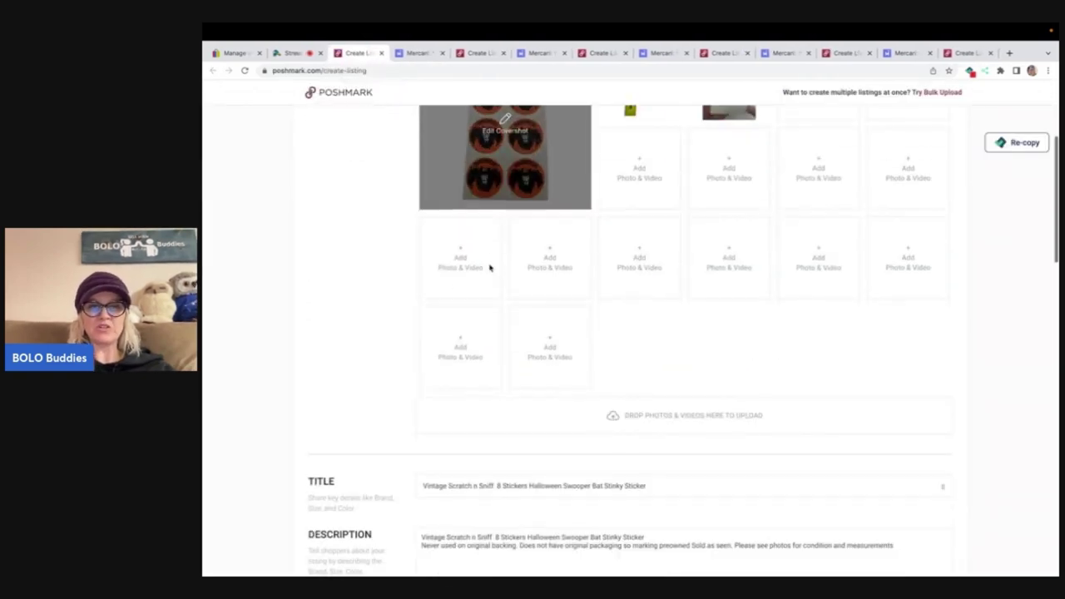
{"action": "scroll", "coordinate": [489, 268], "scroll_direction": "down", "scroll_amount": 3}
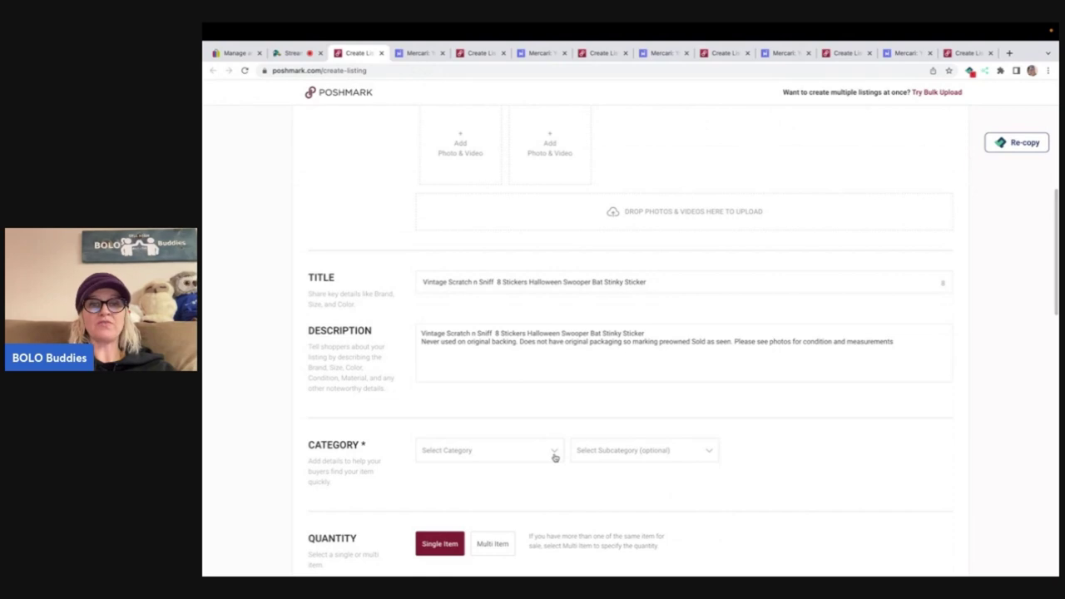
{"action": "left_click", "coordinate": [554, 457]}
{"action": "left_click", "coordinate": [507, 375]}
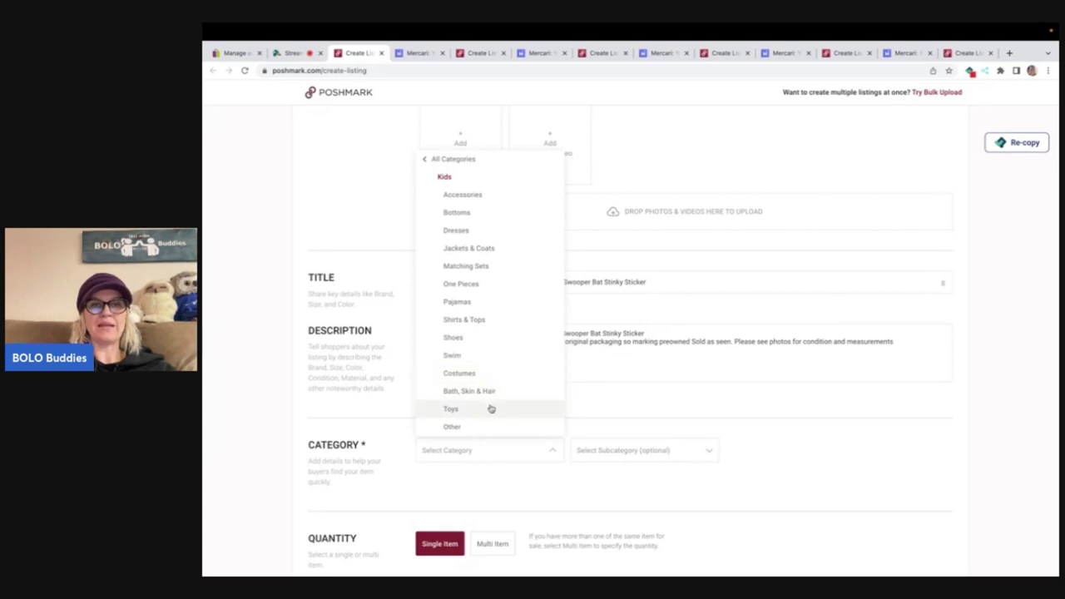
{"action": "left_click", "coordinate": [491, 408]}
{"action": "scroll", "coordinate": [668, 450], "scroll_direction": "down", "scroll_amount": 2}
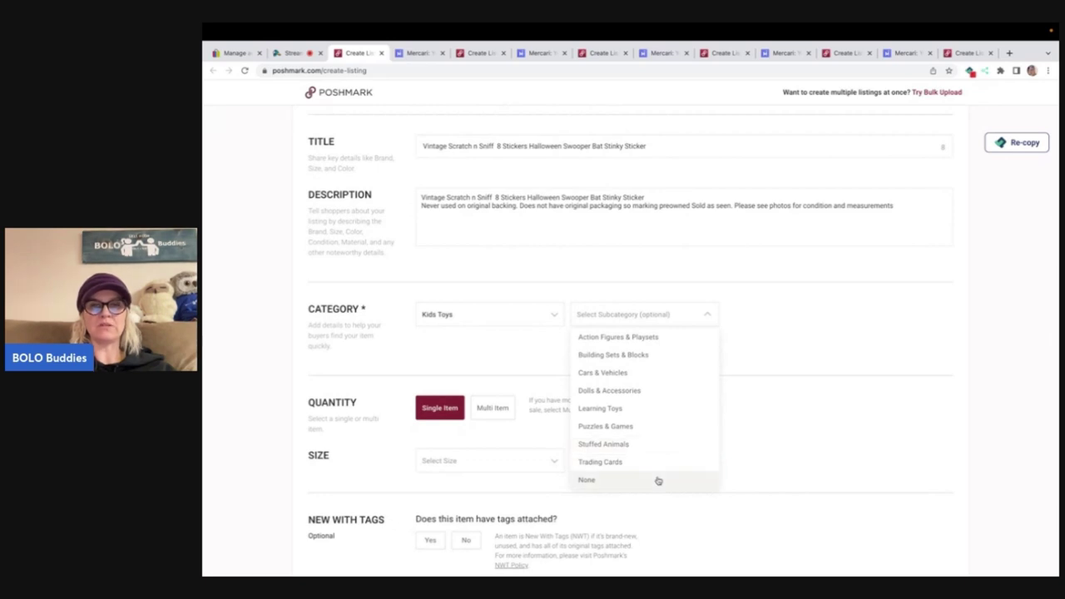
{"action": "left_click", "coordinate": [551, 316]}
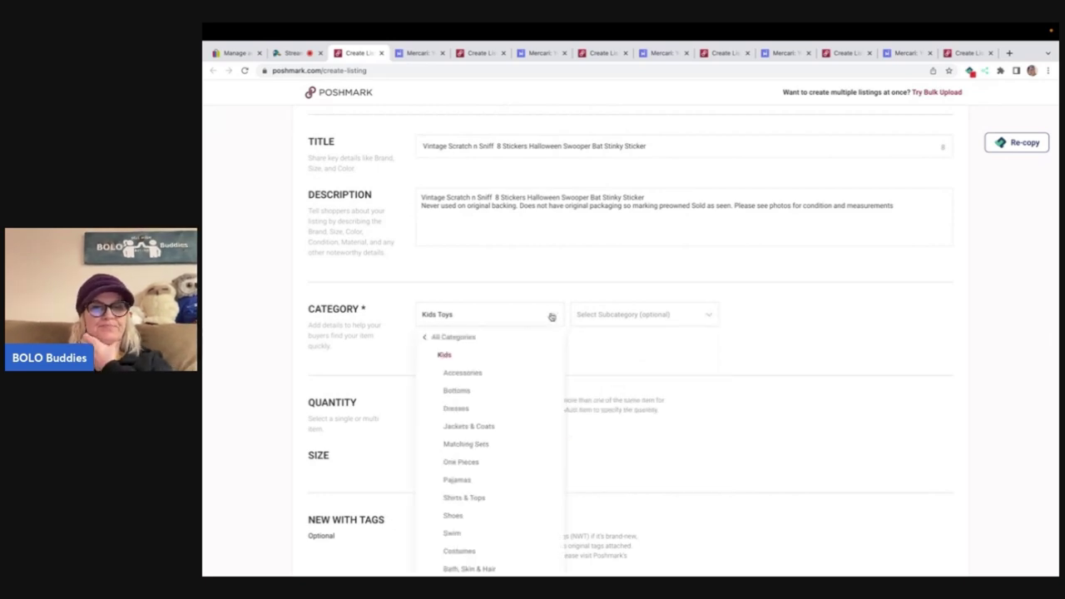
{"action": "scroll", "coordinate": [551, 317], "scroll_direction": "down", "scroll_amount": 1}
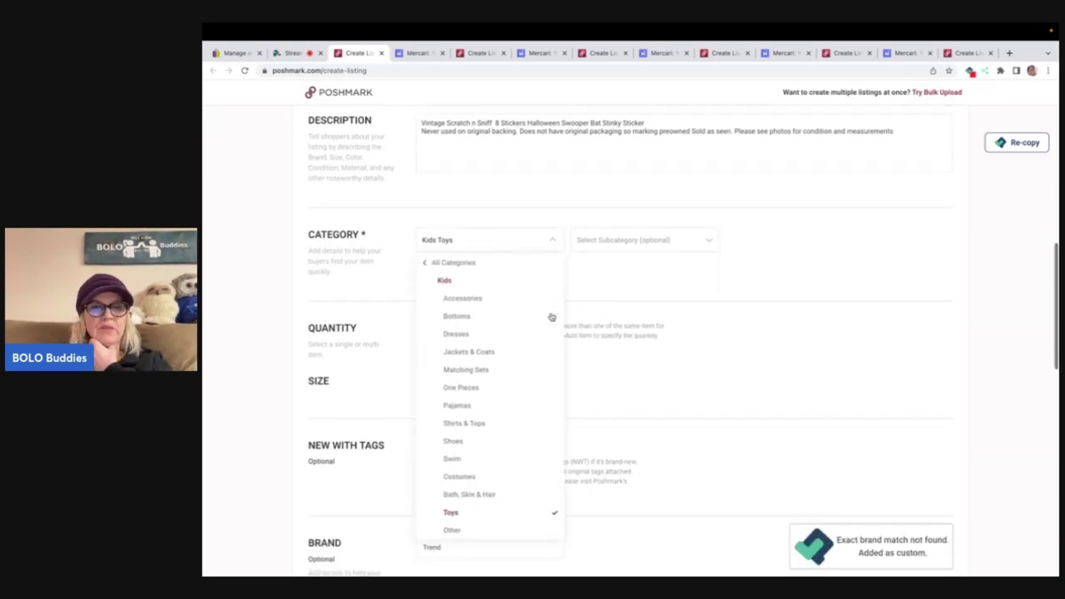
{"action": "left_click", "coordinate": [626, 241]}
{"action": "left_click", "coordinate": [595, 404]}
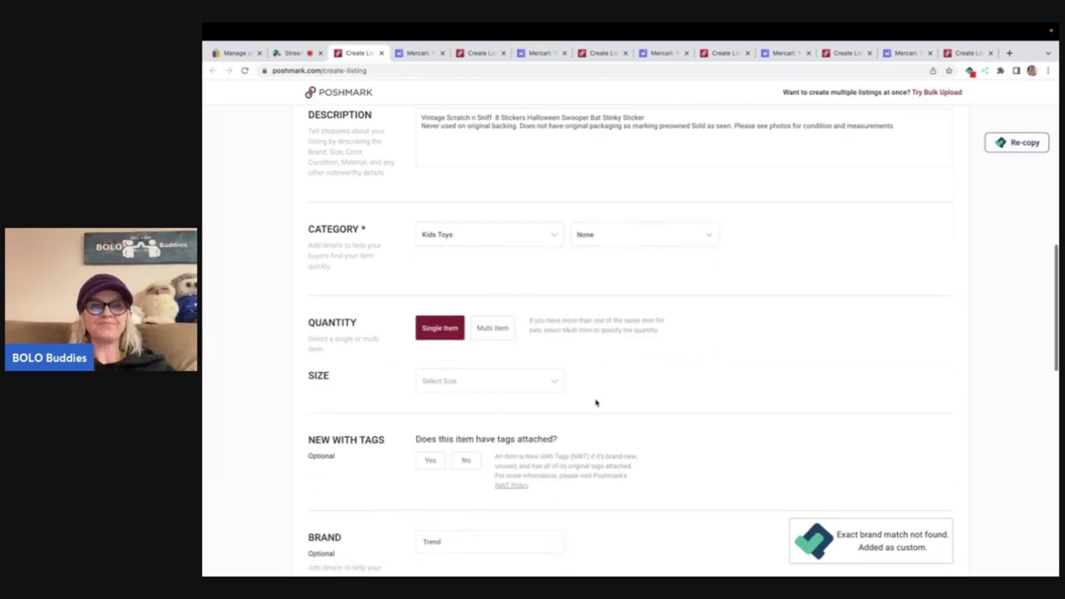
Choose the boys' One Size option for the Swooper Bat listing and mark it as having no tags attached.
{"action": "scroll", "coordinate": [583, 366], "scroll_direction": "down", "scroll_amount": 1}
{"action": "left_click", "coordinate": [545, 277]}
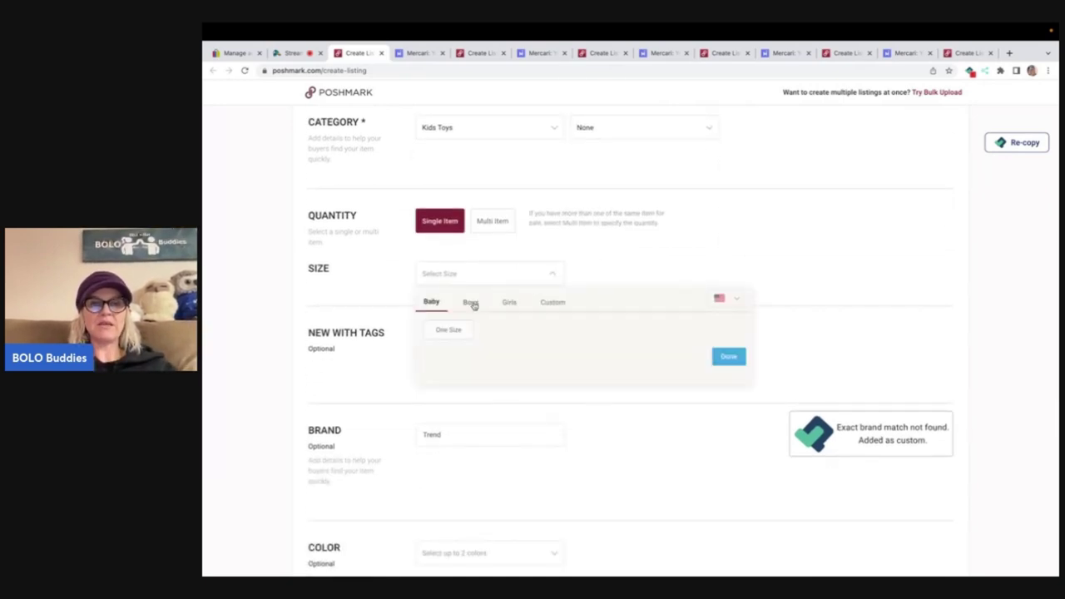
{"action": "left_click", "coordinate": [471, 303]}
{"action": "left_click", "coordinate": [448, 331]}
{"action": "scroll", "coordinate": [452, 340], "scroll_direction": "down", "scroll_amount": 1}
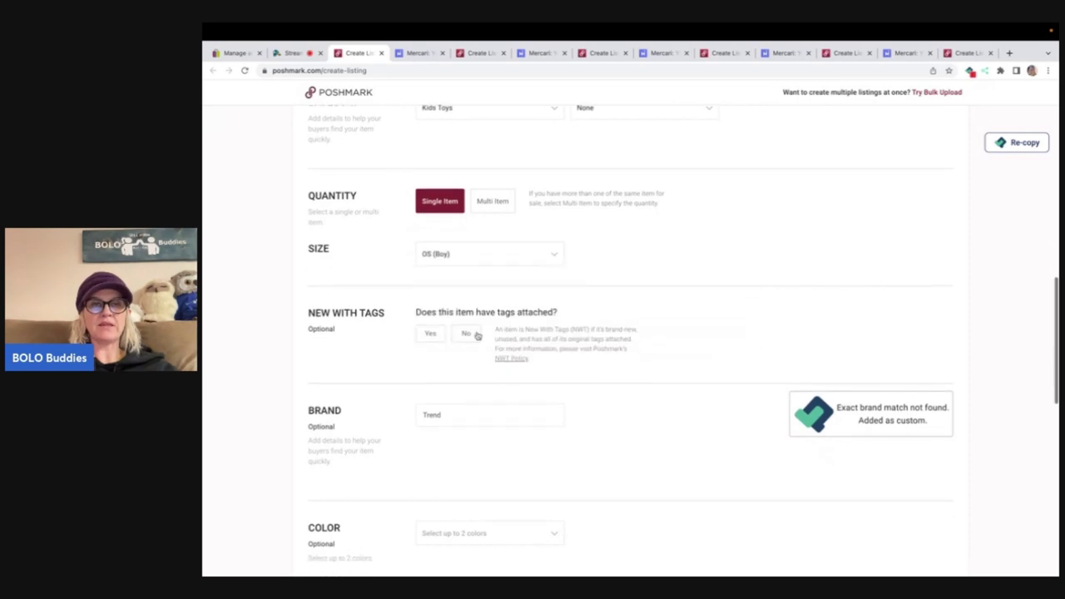
{"action": "left_click", "coordinate": [467, 334]}
Set the Swooper Bat listing's colors to Orange and Black on Poshmark.
{"action": "scroll", "coordinate": [473, 335], "scroll_direction": "down", "scroll_amount": 4}
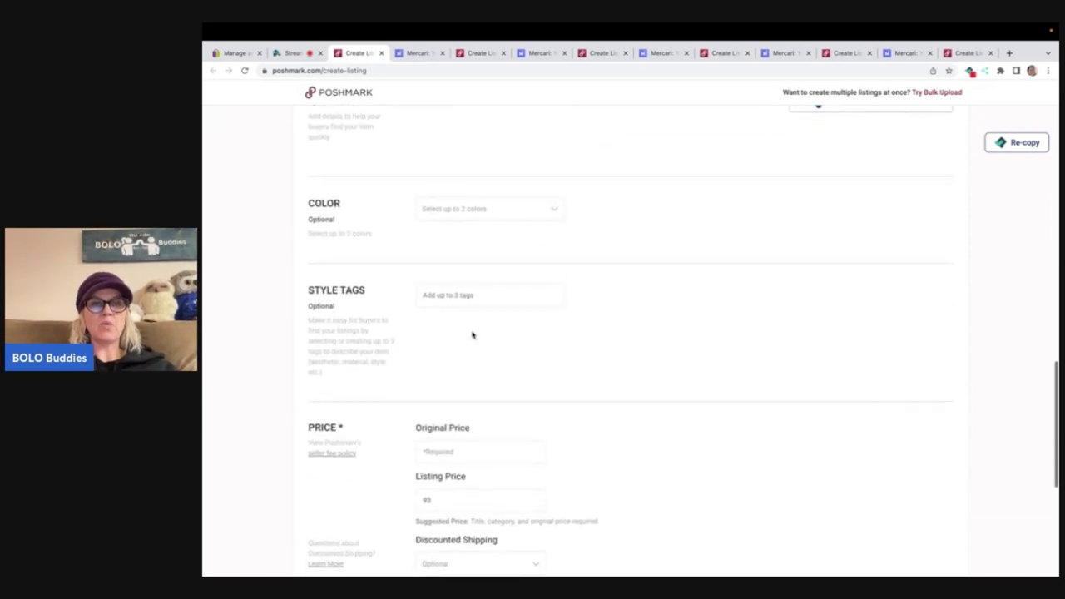
{"action": "scroll", "coordinate": [473, 336], "scroll_direction": "down", "scroll_amount": 1}
{"action": "scroll", "coordinate": [473, 336], "scroll_direction": "up", "scroll_amount": 1}
{"action": "left_click", "coordinate": [473, 193]}
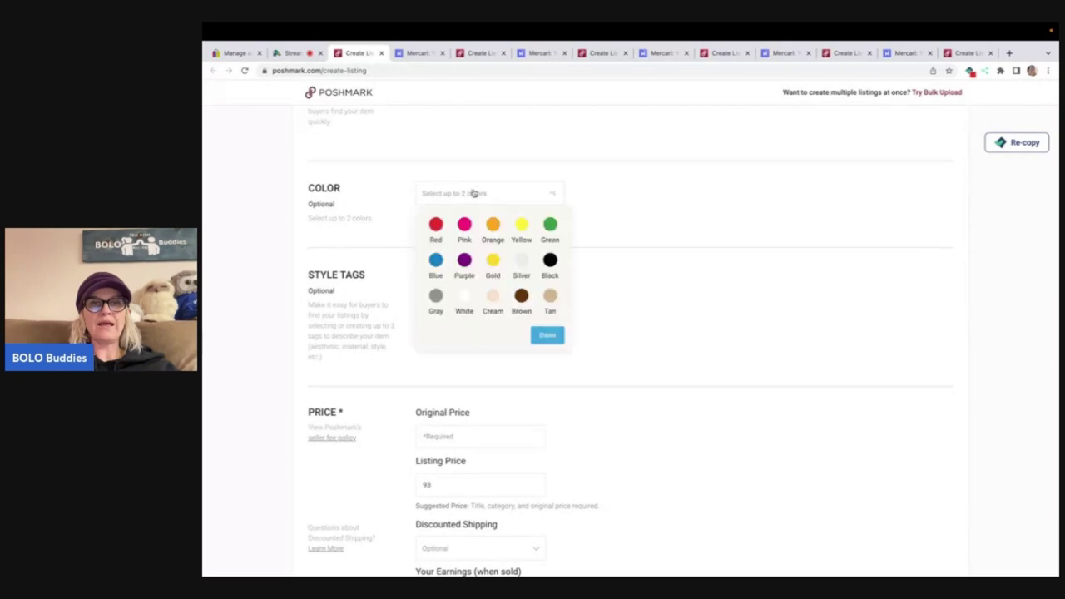
{"action": "left_click", "coordinate": [492, 226]}
{"action": "left_click", "coordinate": [551, 260]}
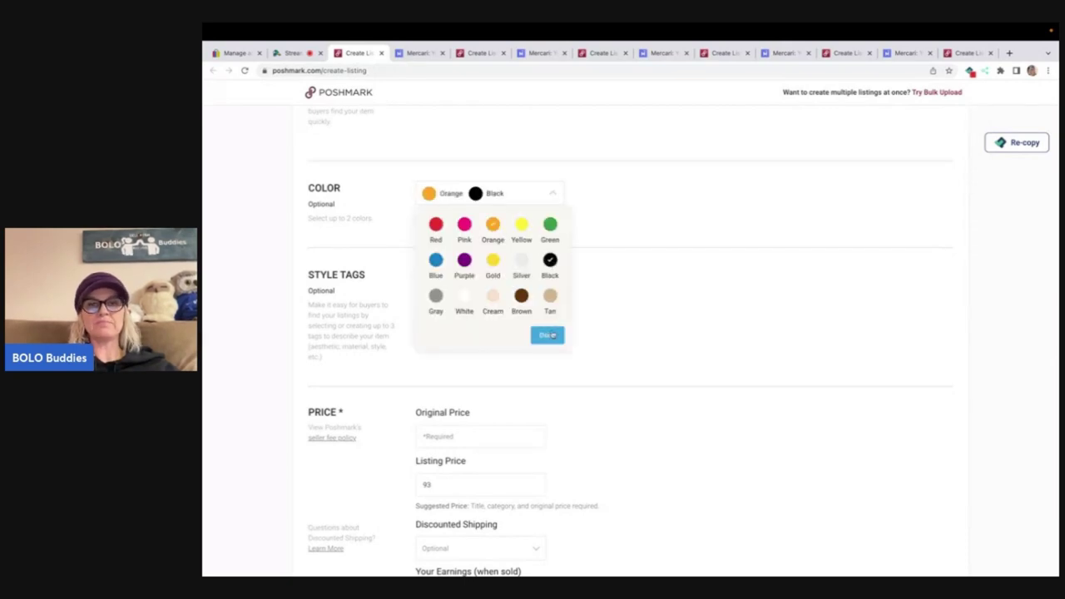
{"action": "left_click", "coordinate": [548, 335]}
Set the Poshmark Swooper Bat listing's original price to 0 and its listing price to 125.
{"action": "scroll", "coordinate": [550, 336], "scroll_direction": "down", "scroll_amount": 2}
{"action": "left_click", "coordinate": [477, 305]}
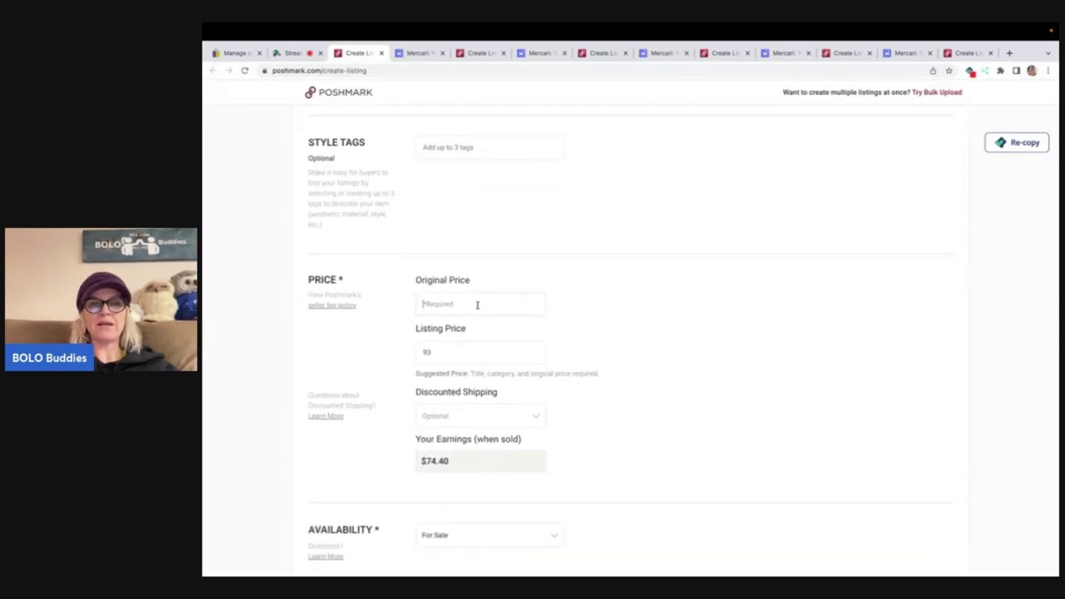
{"action": "type", "text": "8"}
{"action": "key", "text": "Tab"}
{"action": "type", "text": "1"}
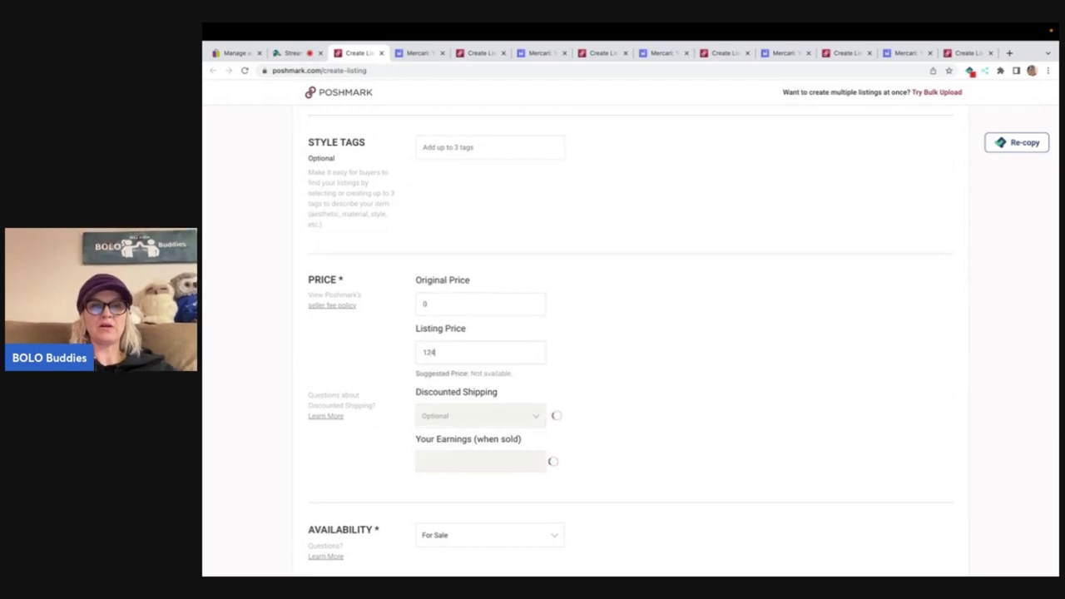
{"action": "type", "text": "25"}
Turn off Facebook and Twitter sharing for the Swooper Bat item and publish it on Poshmark.
{"action": "scroll", "coordinate": [723, 310], "scroll_direction": "down", "scroll_amount": 2}
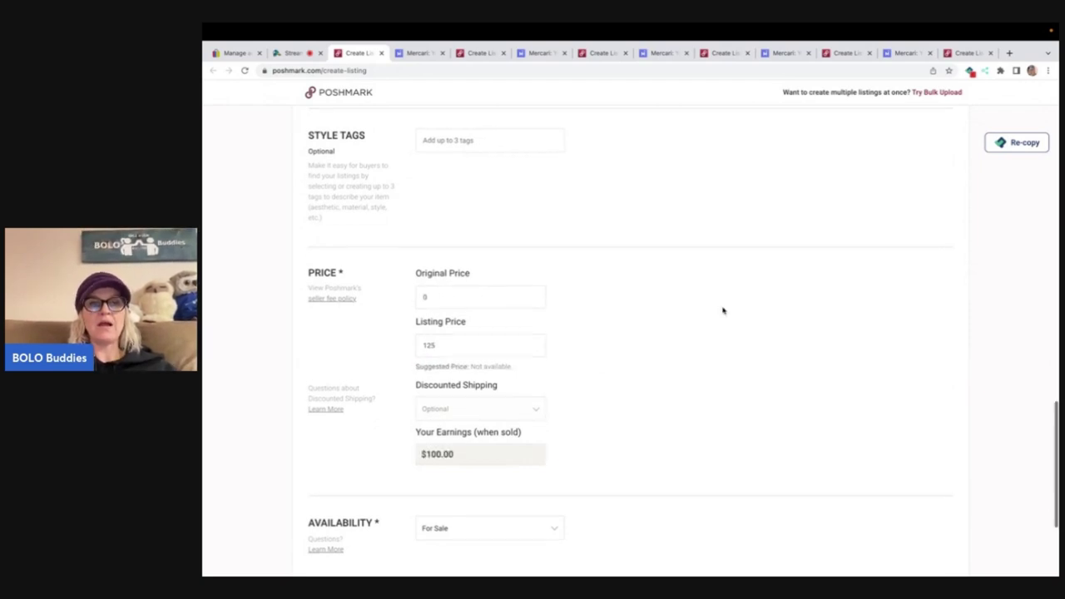
{"action": "left_click", "coordinate": [924, 502]}
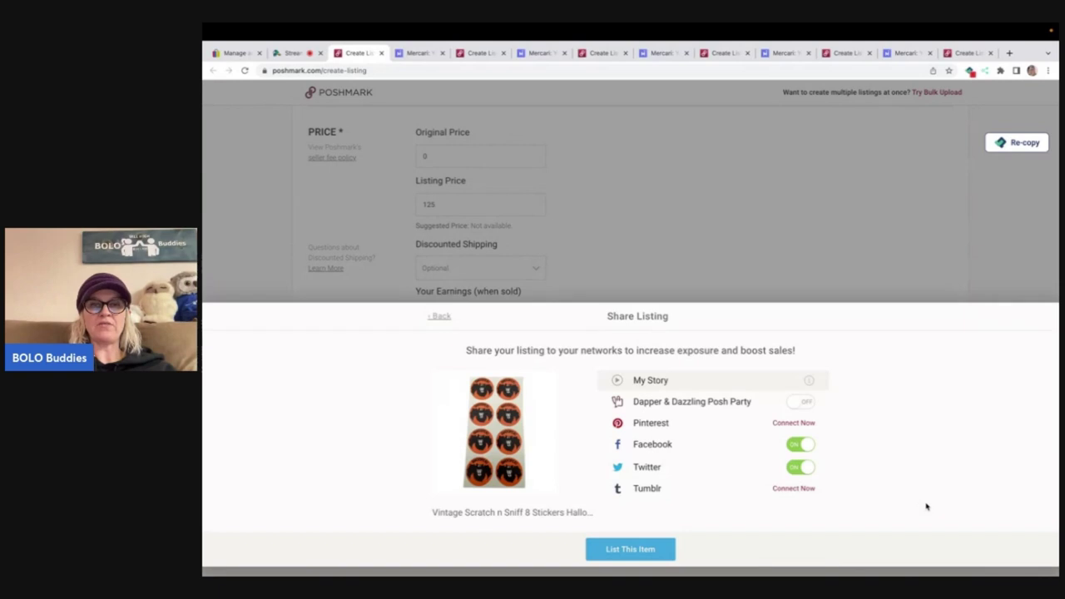
{"action": "left_click", "coordinate": [798, 448]}
{"action": "left_click", "coordinate": [797, 468]}
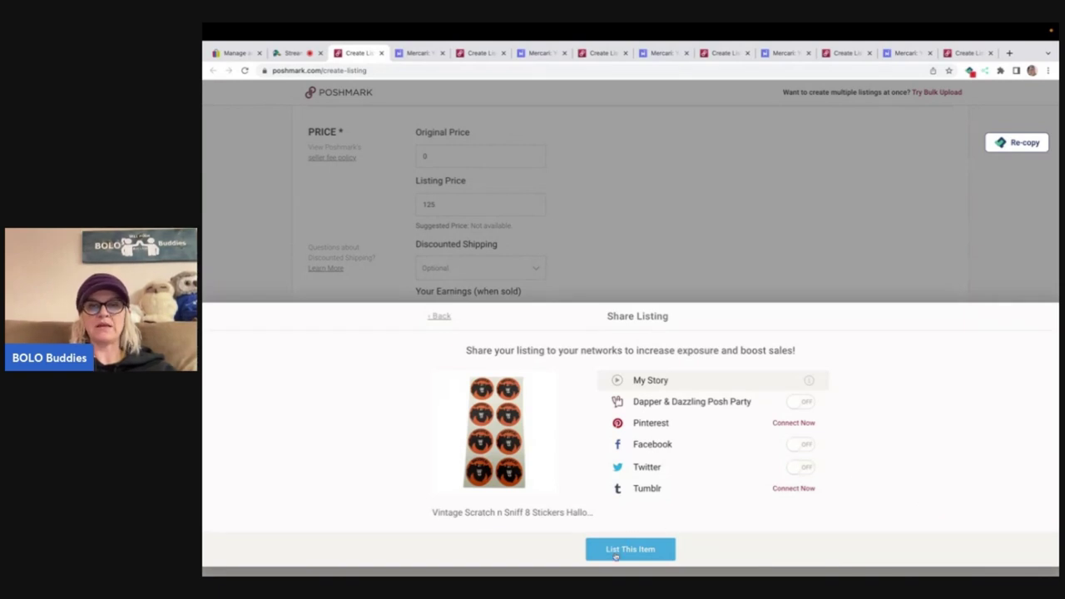
{"action": "left_click", "coordinate": [616, 556]}
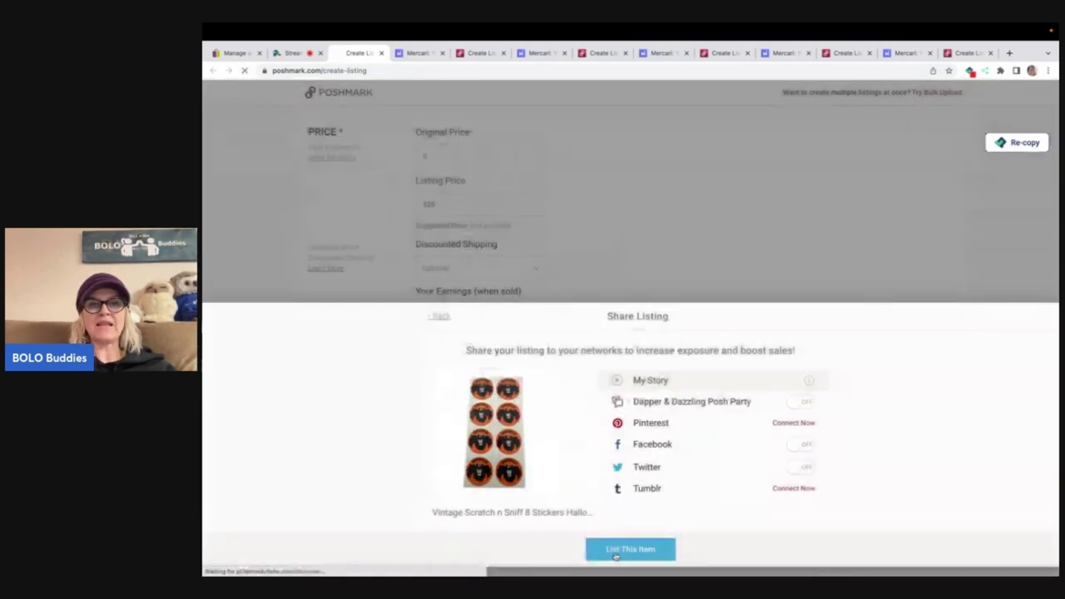
Switch to the Mercari Nothing Finer Sandwich Burger listing and add the hashtags #Sandwich, #scratchnsniff and #stickers.
{"action": "left_click", "coordinate": [414, 53]}
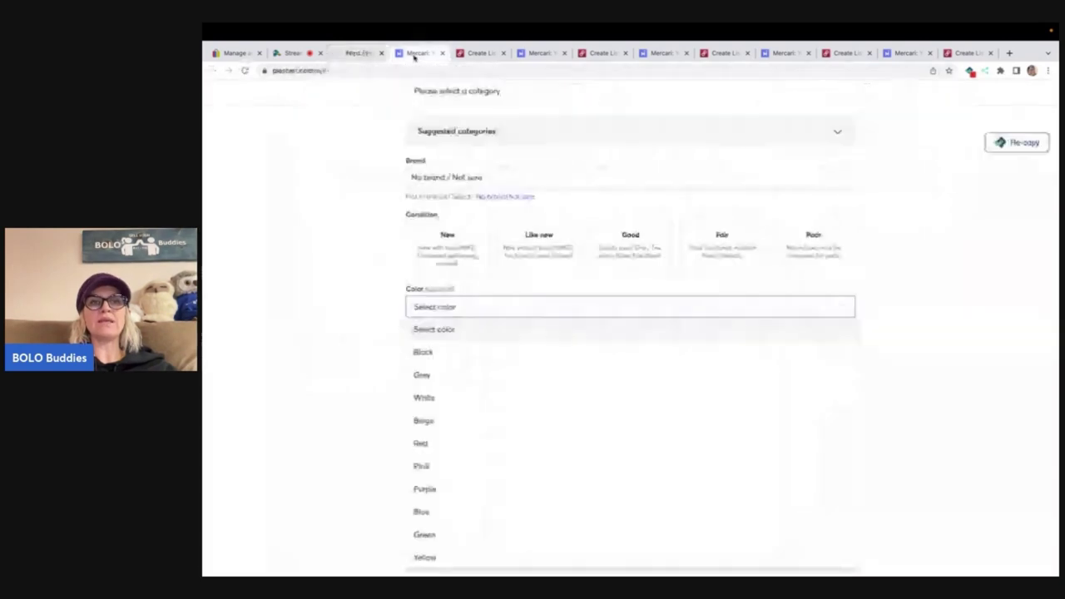
{"action": "scroll", "coordinate": [516, 233], "scroll_direction": "up", "scroll_amount": 5}
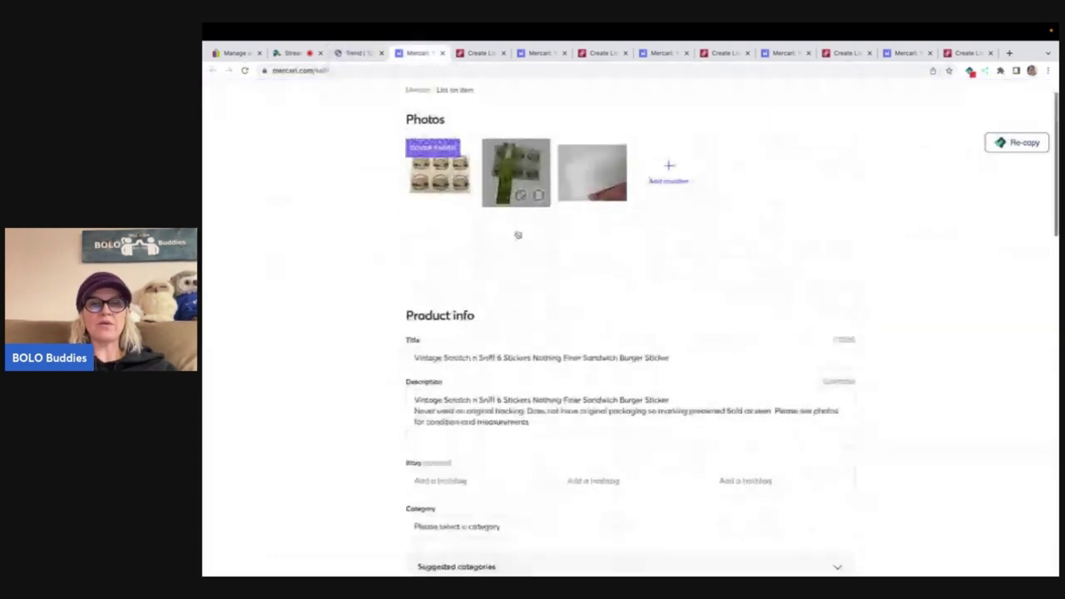
{"action": "scroll", "coordinate": [517, 235], "scroll_direction": "down", "scroll_amount": 1}
{"action": "left_click", "coordinate": [462, 386]}
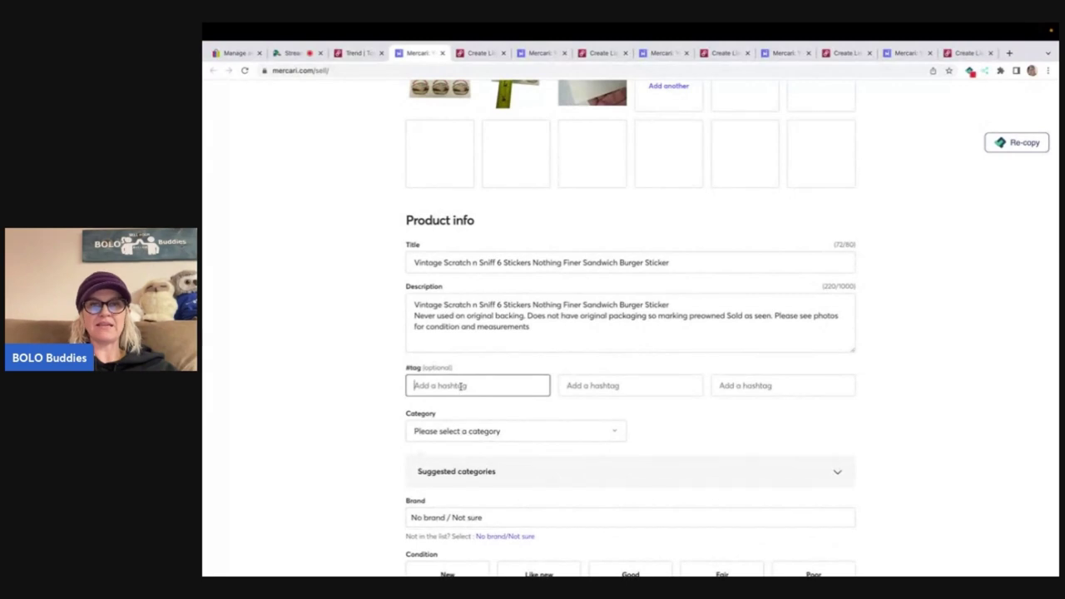
{"action": "type", "text": "Sandwich"}
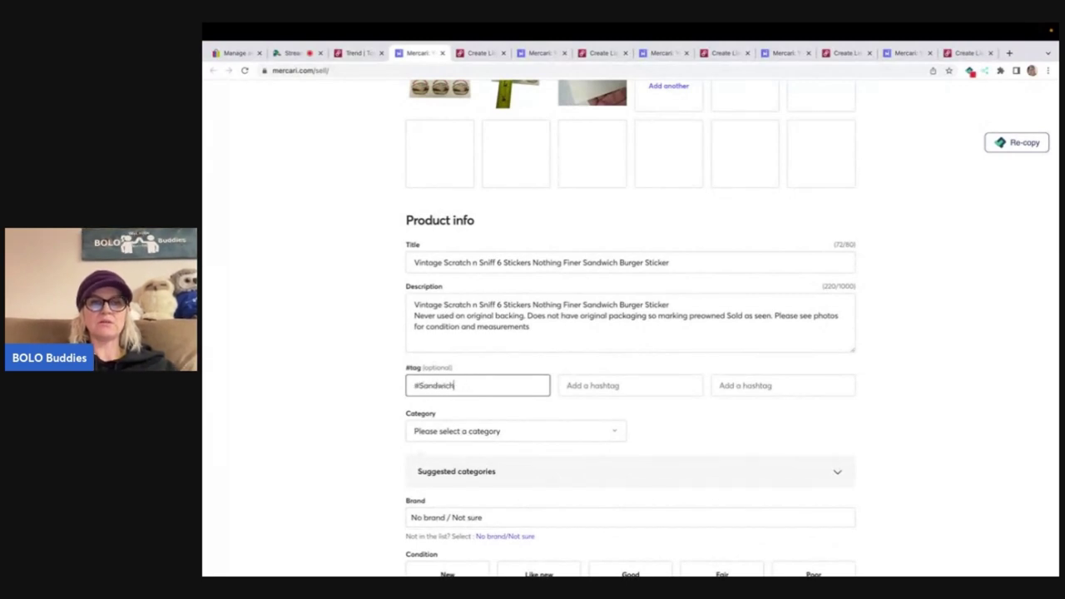
{"action": "left_click", "coordinate": [630, 386]}
{"action": "type", "text": "scratchnsniff"}
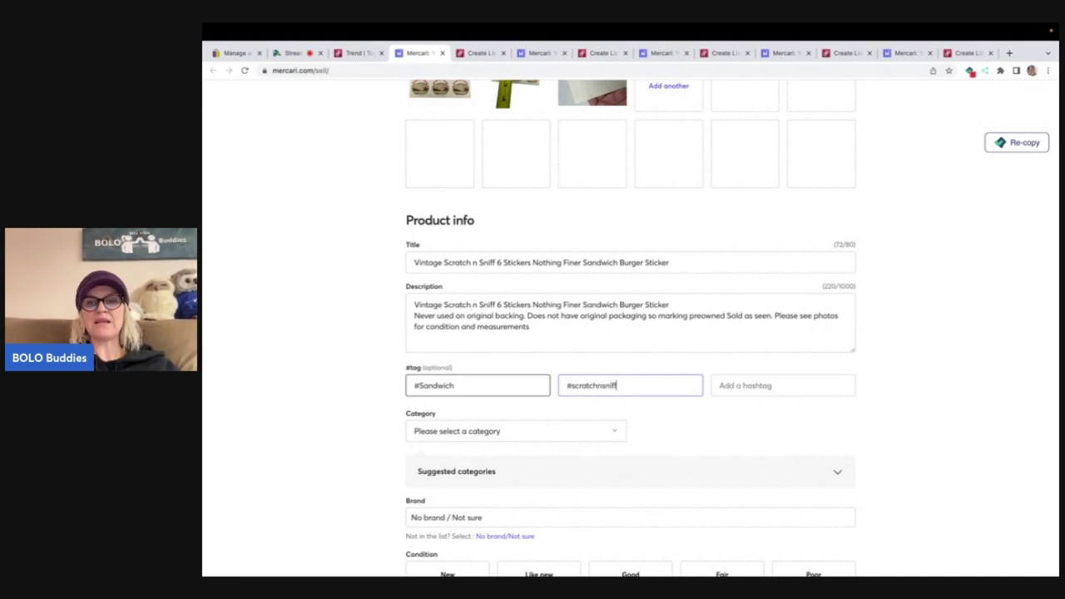
{"action": "left_click", "coordinate": [783, 386]}
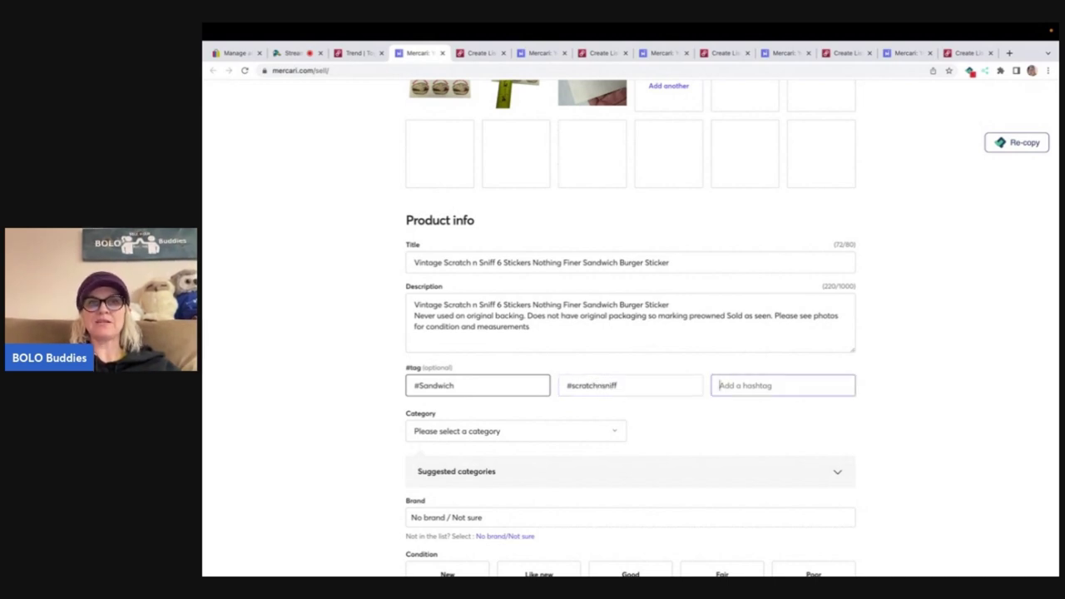
{"action": "type", "text": "stickers"}
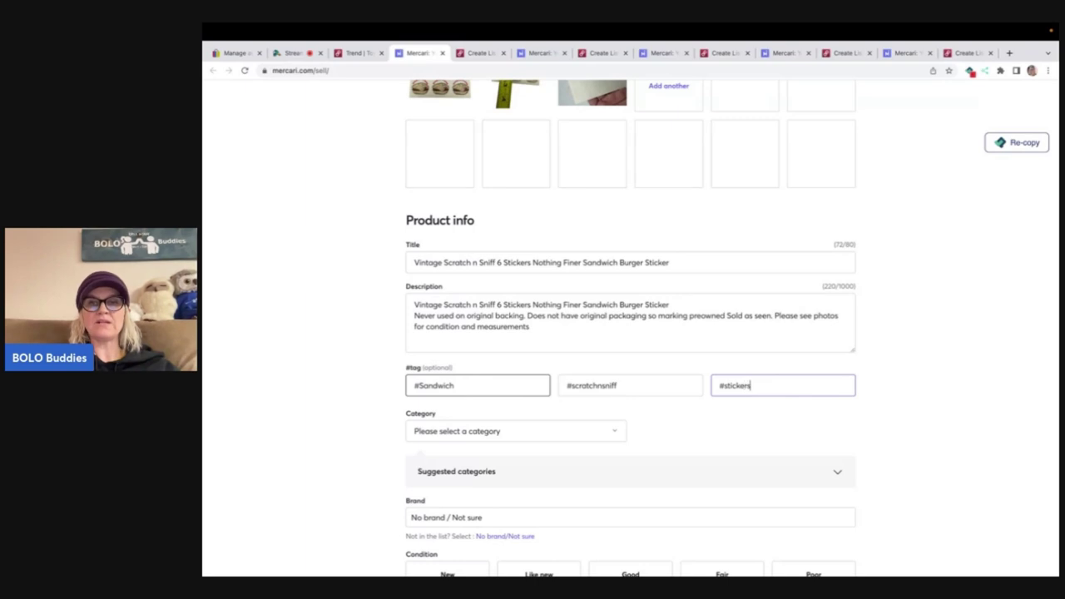
Apply the suggested Stickers category under Toys & Collectibles, Arts & Crafts, and set the sandwich sticker listing's condition to Good.
{"action": "scroll", "coordinate": [423, 382], "scroll_direction": "down", "scroll_amount": 2}
{"action": "left_click", "coordinate": [468, 305]}
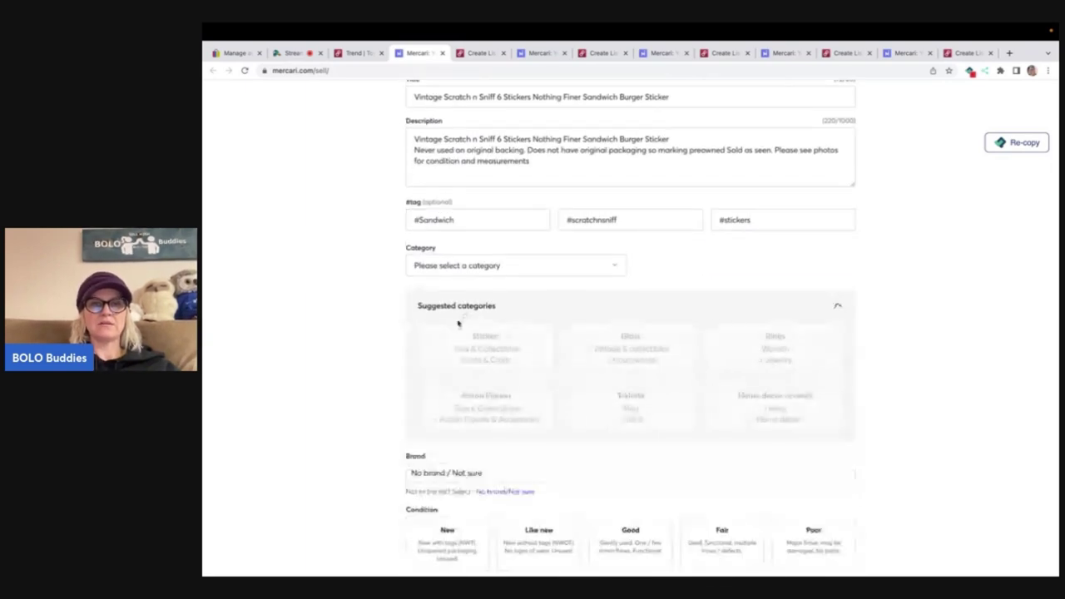
{"action": "left_click", "coordinate": [452, 341]}
{"action": "scroll", "coordinate": [449, 341], "scroll_direction": "down", "scroll_amount": 2}
{"action": "left_click", "coordinate": [618, 323]}
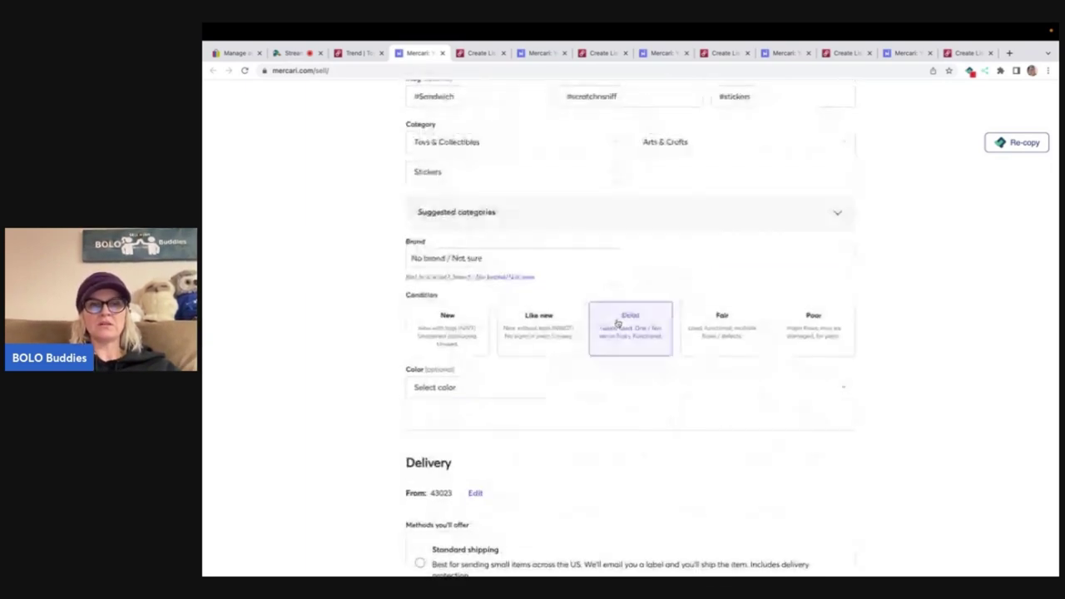
Choose Ship on your own for the Mercari sandwich sticker listing and set its price to 125.
{"action": "scroll", "coordinate": [616, 321], "scroll_direction": "down", "scroll_amount": 5}
{"action": "left_click", "coordinate": [583, 453]}
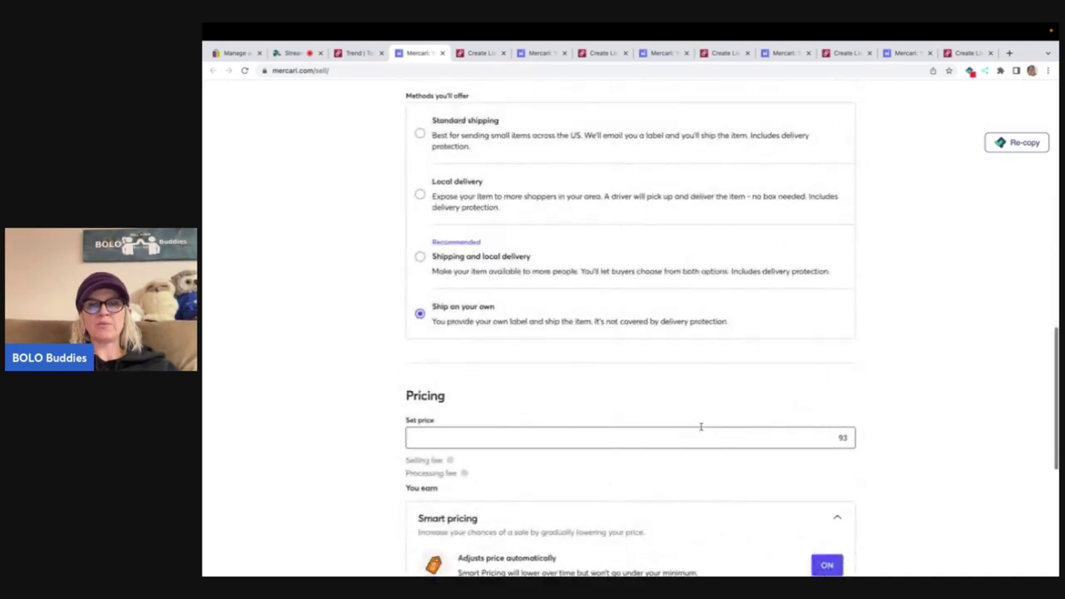
{"action": "scroll", "coordinate": [701, 427], "scroll_direction": "down", "scroll_amount": 1}
{"action": "left_click_drag", "start_coordinate": [834, 385], "coordinate": [878, 389]}
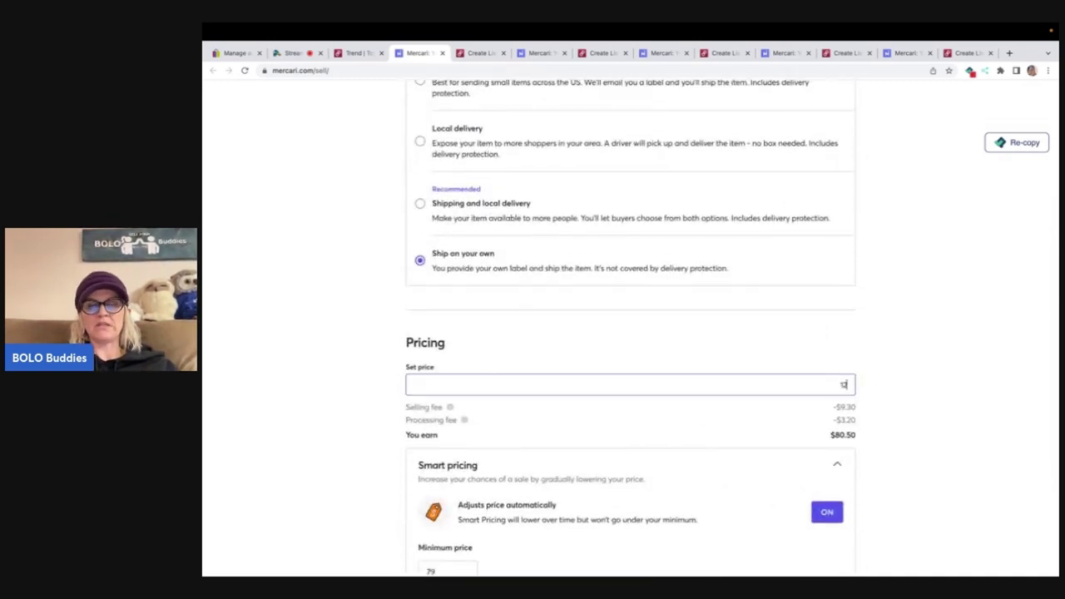
{"action": "type", "text": "125"}
Turn off Smart Pricing for the sandwich sticker listing and publish it on Mercari.
{"action": "left_click", "coordinate": [826, 511]}
{"action": "scroll", "coordinate": [824, 507], "scroll_direction": "down", "scroll_amount": 4}
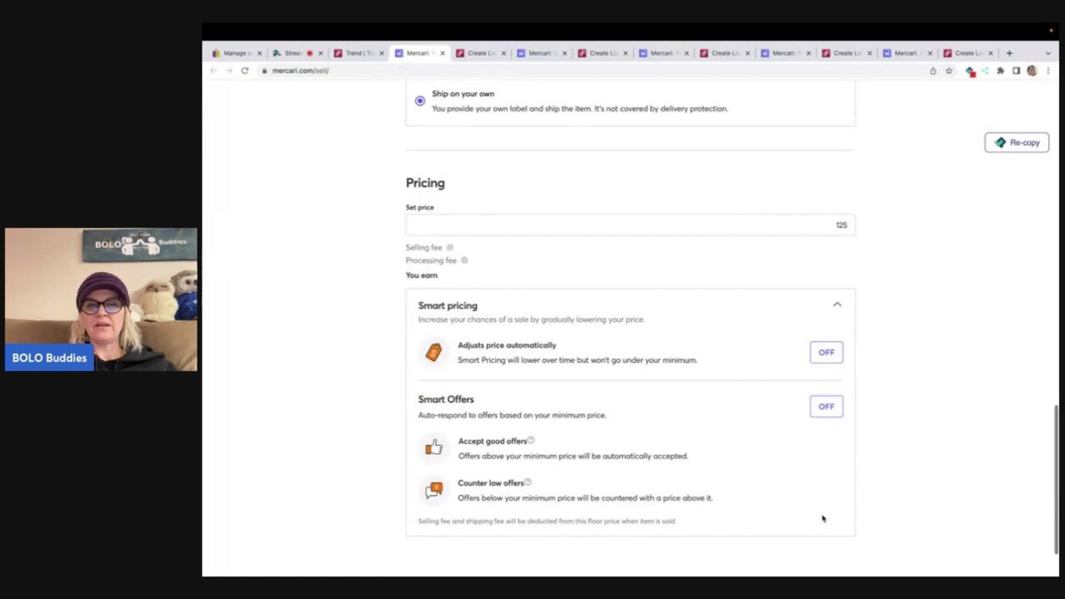
{"action": "scroll", "coordinate": [823, 519], "scroll_direction": "down", "scroll_amount": 1}
{"action": "left_click", "coordinate": [698, 532]}
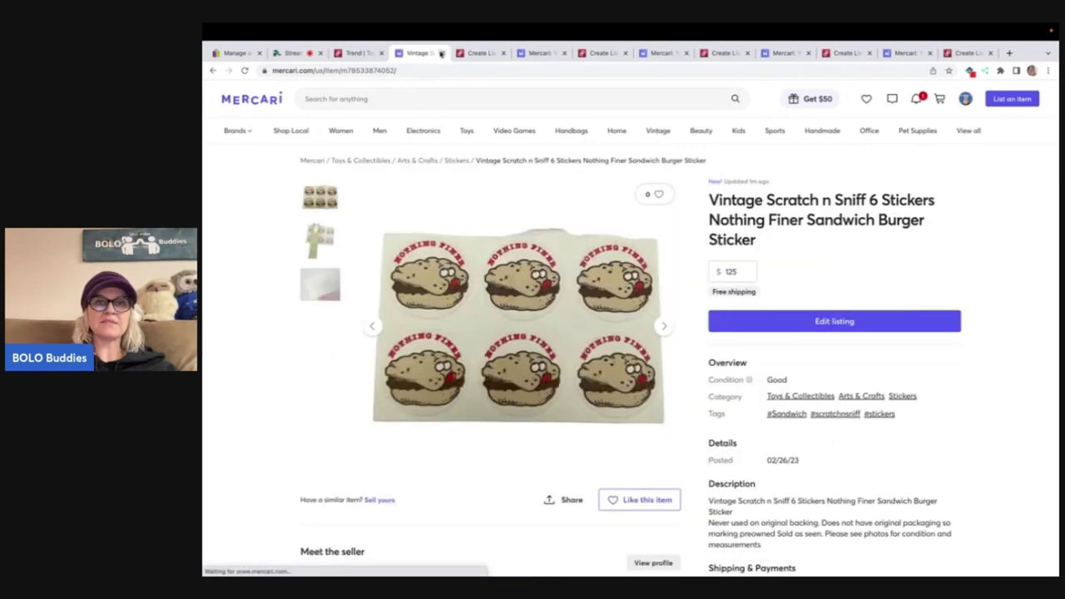
Switch to the Poshmark form for the Nothing Finer Sandwich Burger stickers and go to its category section.
{"action": "left_click", "coordinate": [478, 53]}
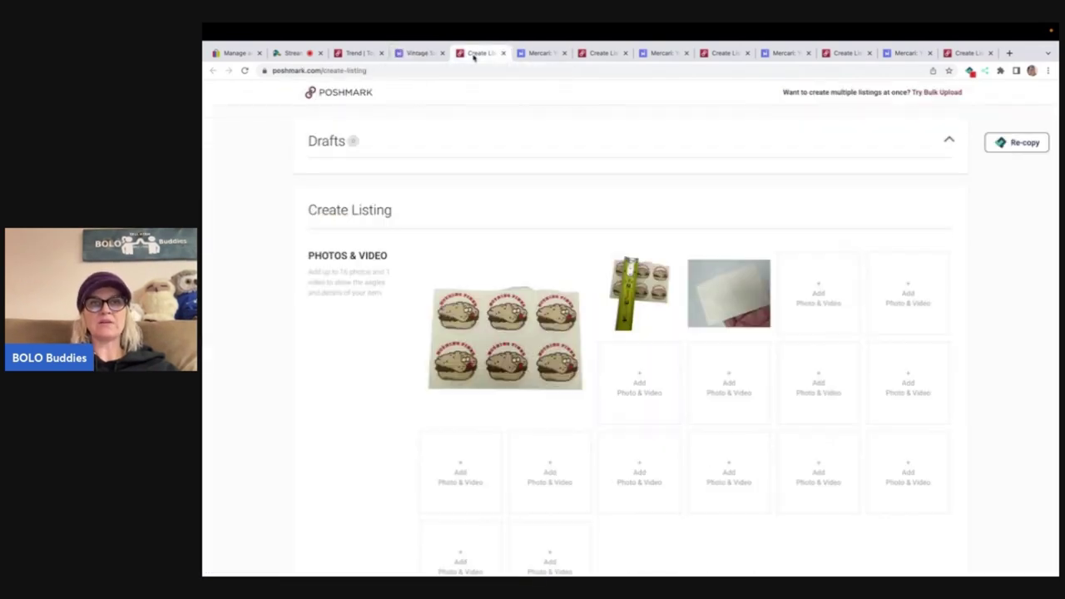
{"action": "scroll", "coordinate": [606, 296], "scroll_direction": "down", "scroll_amount": 3}
{"action": "scroll", "coordinate": [607, 293], "scroll_direction": "down", "scroll_amount": 3}
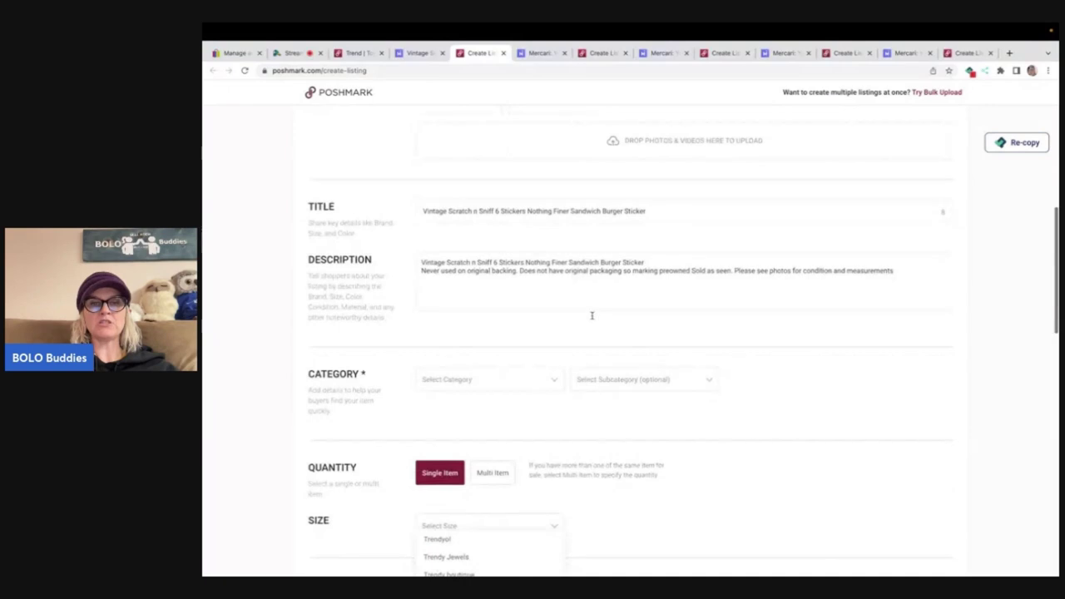
Set the Poshmark sandwich sticker listing's category to Kids Other.
{"action": "left_click", "coordinate": [551, 380]}
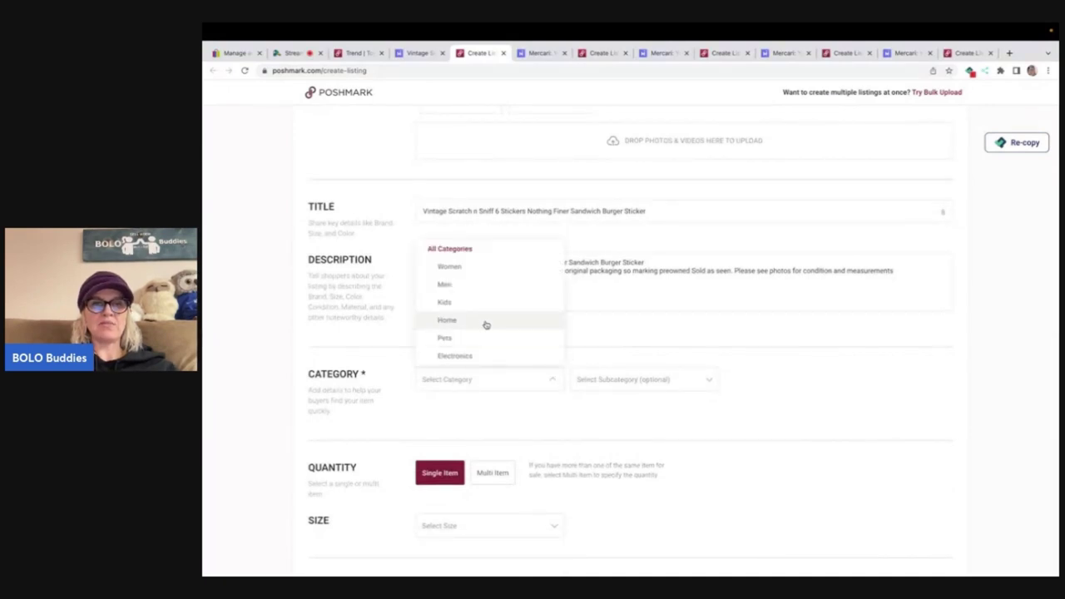
{"action": "left_click", "coordinate": [480, 306]}
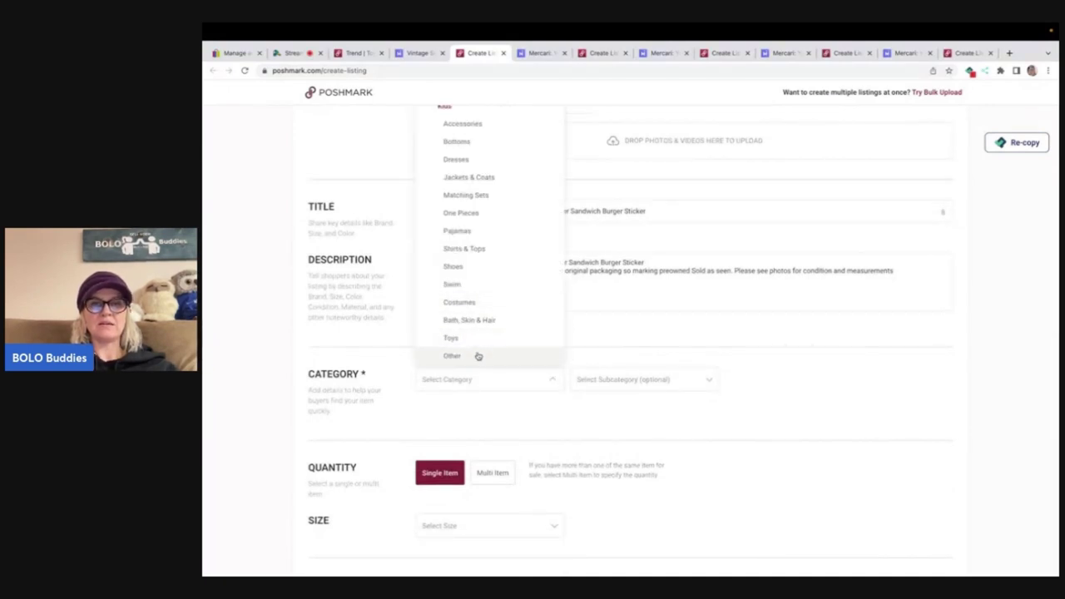
{"action": "left_click", "coordinate": [478, 356]}
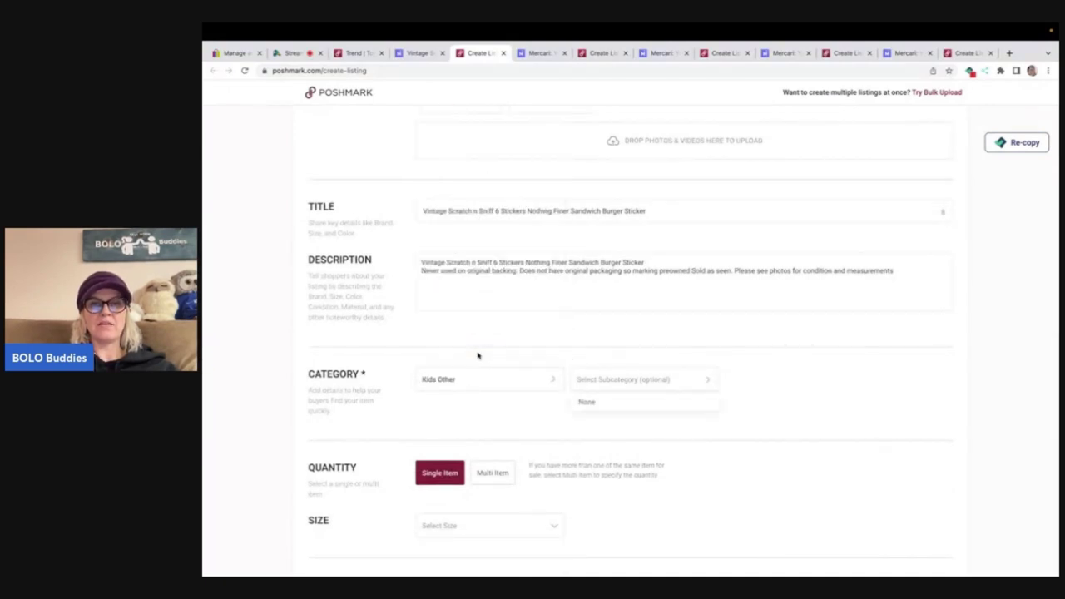
Change the Poshmark sandwich sticker listing's category to Home Office with the subcategory Arts & Crafts.
{"action": "left_click", "coordinate": [550, 380]}
{"action": "scroll", "coordinate": [514, 299], "scroll_direction": "up", "scroll_amount": 2}
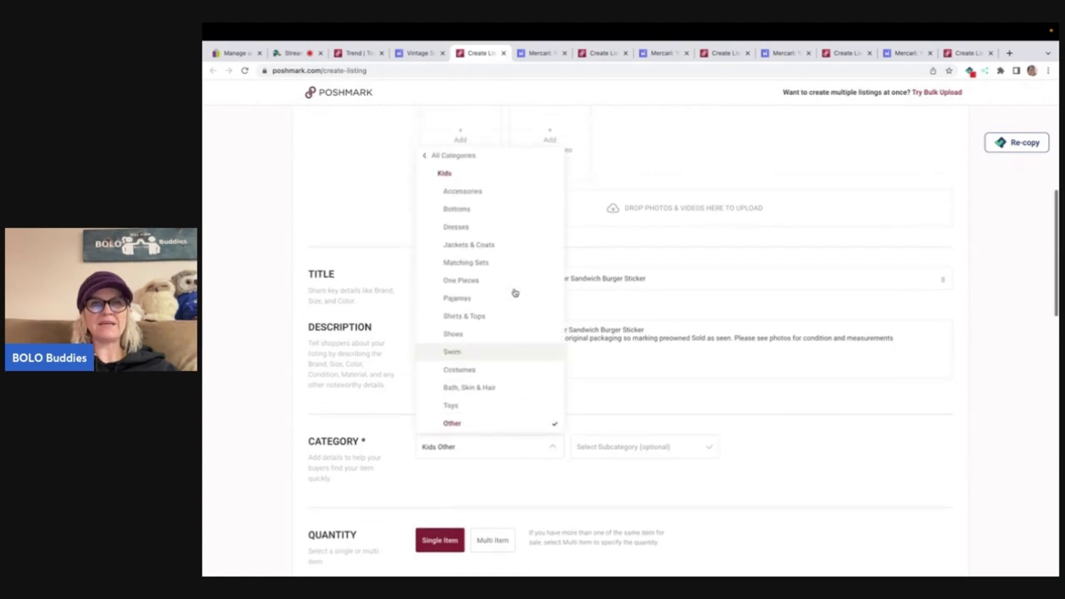
{"action": "left_click", "coordinate": [462, 169]}
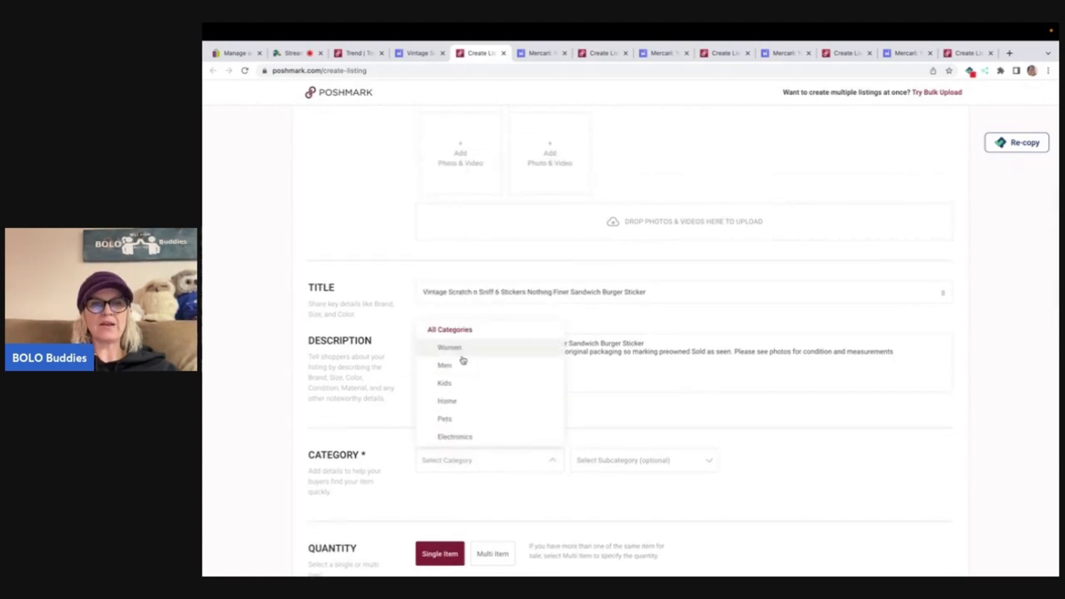
{"action": "left_click", "coordinate": [454, 403]}
{"action": "left_click", "coordinate": [453, 366]}
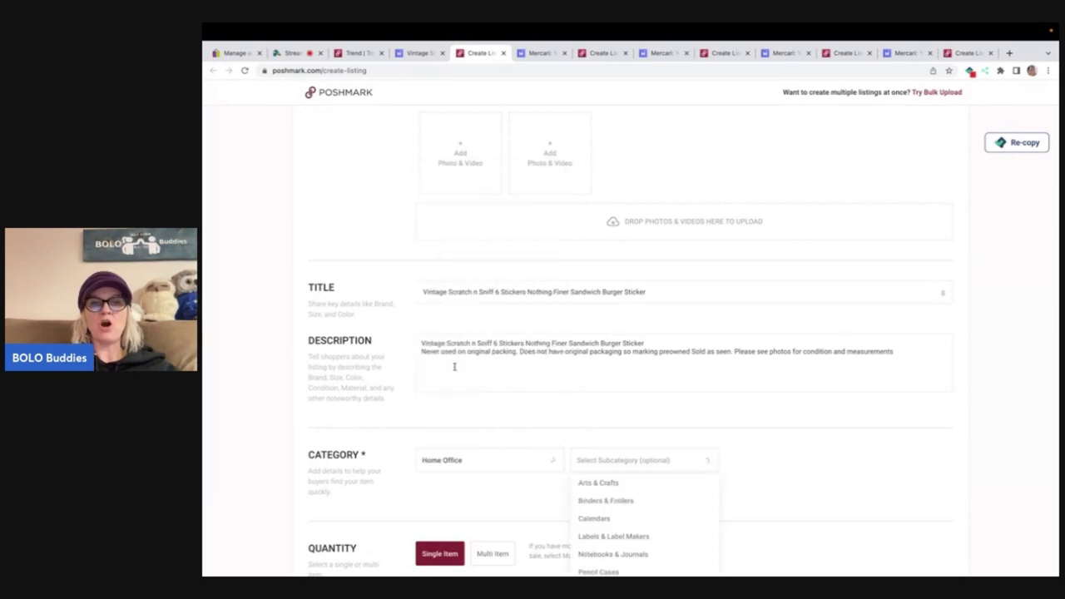
{"action": "left_click", "coordinate": [609, 483]}
Set the Poshmark sandwich sticker listing's size to OS and mark it as having no tags attached.
{"action": "scroll", "coordinate": [609, 484], "scroll_direction": "down", "scroll_amount": 3}
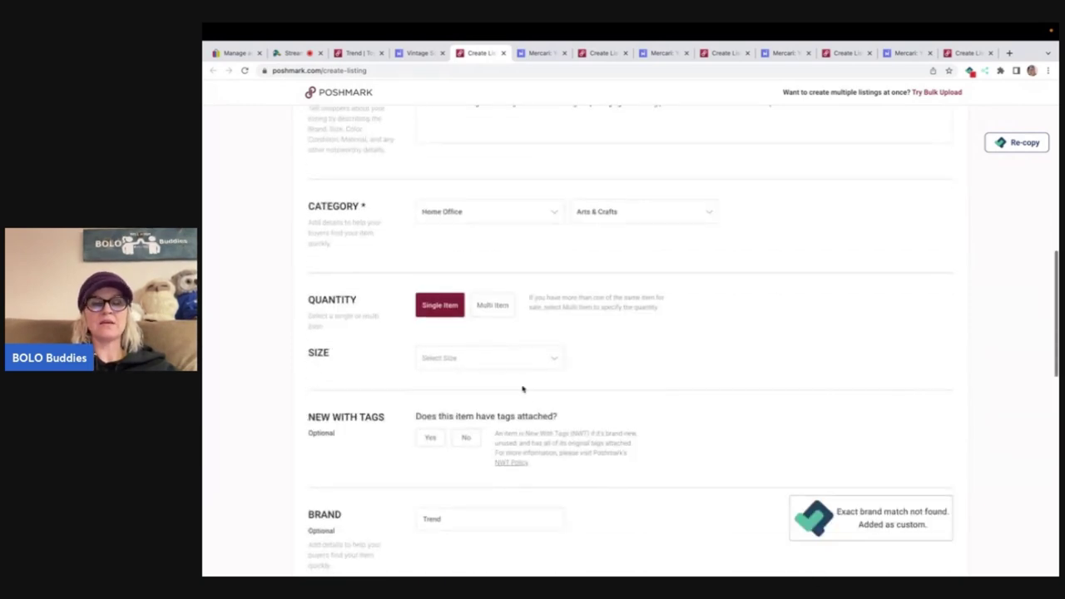
{"action": "left_click", "coordinate": [486, 359]}
{"action": "left_click", "coordinate": [456, 291]}
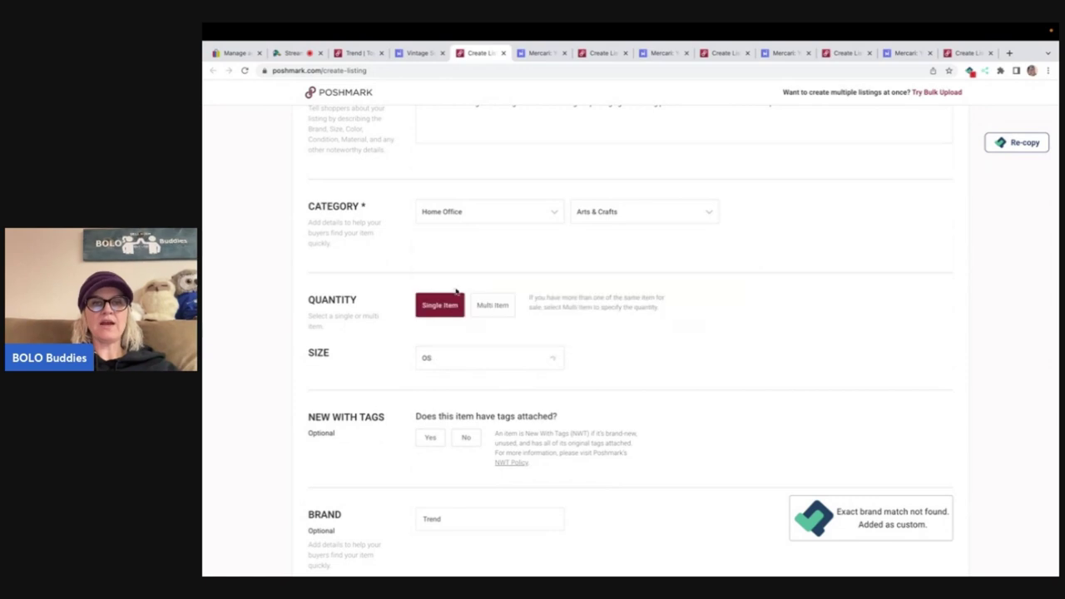
{"action": "left_click", "coordinate": [465, 442]}
Set the Poshmark sandwich sticker listing's original price to 0 and its listing price to 125.
{"action": "scroll", "coordinate": [464, 440], "scroll_direction": "down", "scroll_amount": 5}
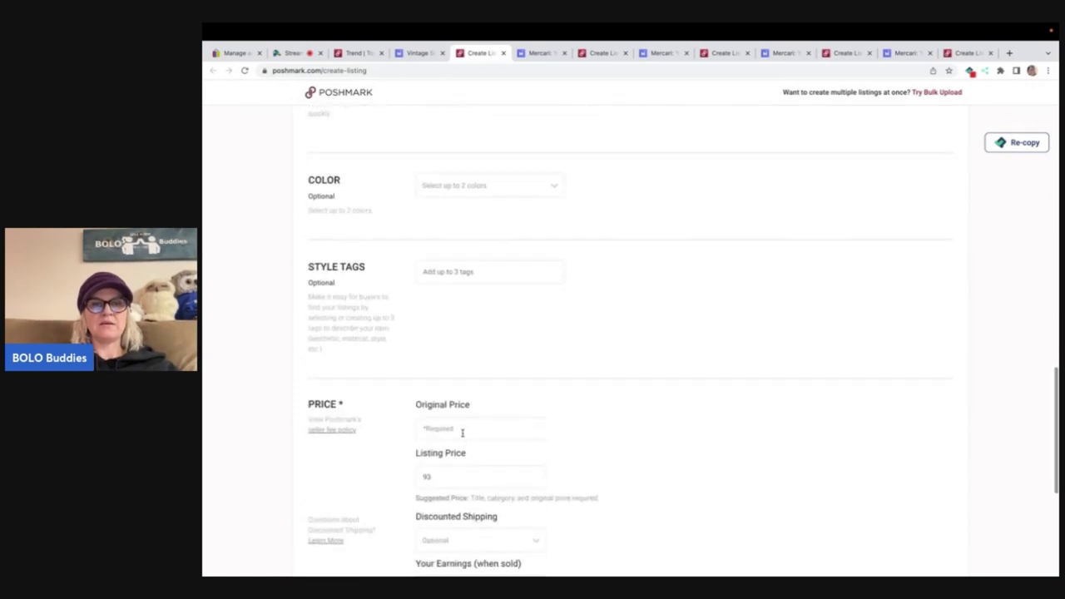
{"action": "left_click", "coordinate": [462, 431]}
{"action": "type", "text": "0"}
{"action": "key", "text": "Tab"}
{"action": "type", "text": "1"}
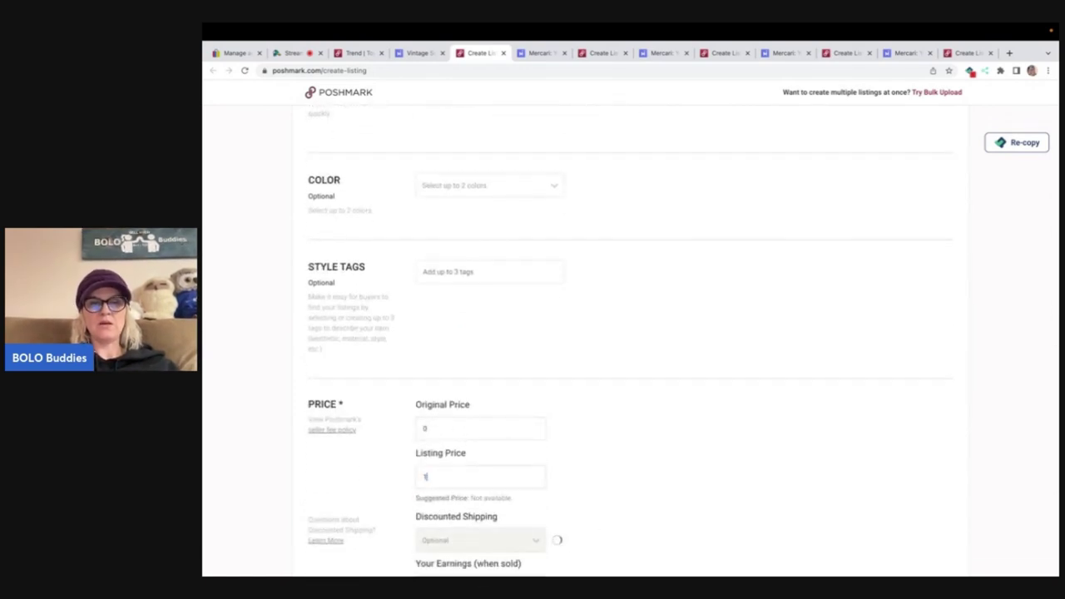
Turn off Facebook and Twitter sharing for the sandwich sticker item and publish it on Poshmark.
{"action": "scroll", "coordinate": [773, 414], "scroll_direction": "down", "scroll_amount": 4}
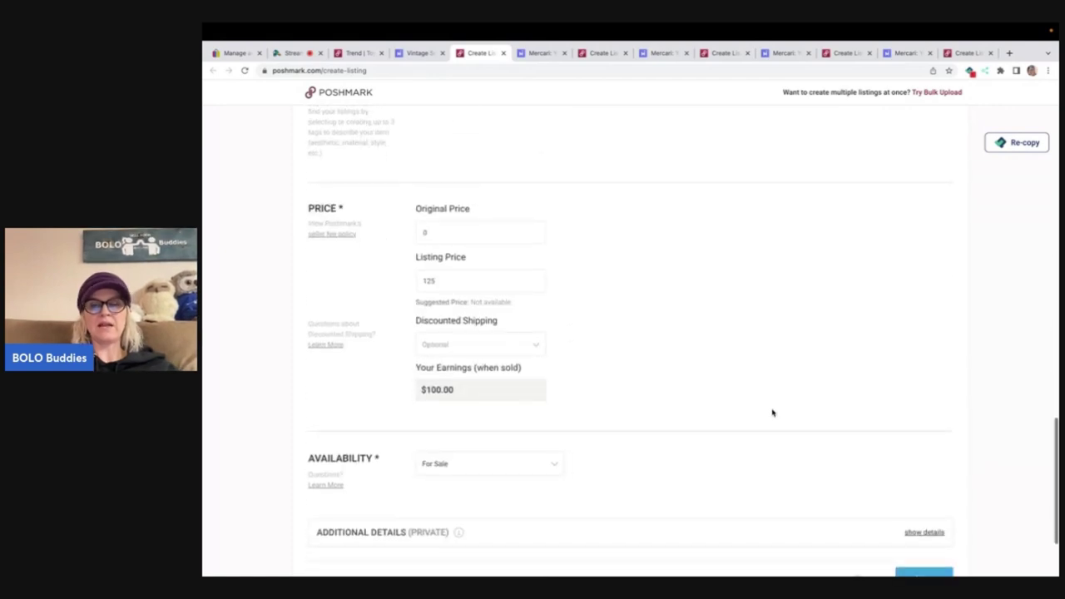
{"action": "left_click", "coordinate": [921, 495]}
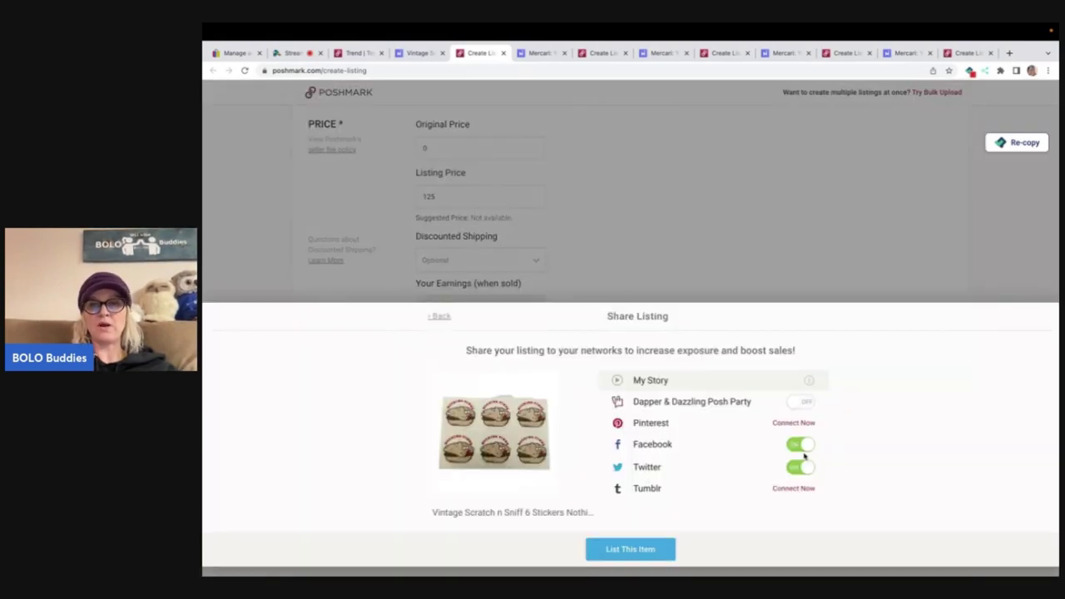
{"action": "left_click", "coordinate": [801, 446]}
{"action": "left_click", "coordinate": [801, 467]}
{"action": "left_click", "coordinate": [615, 551]}
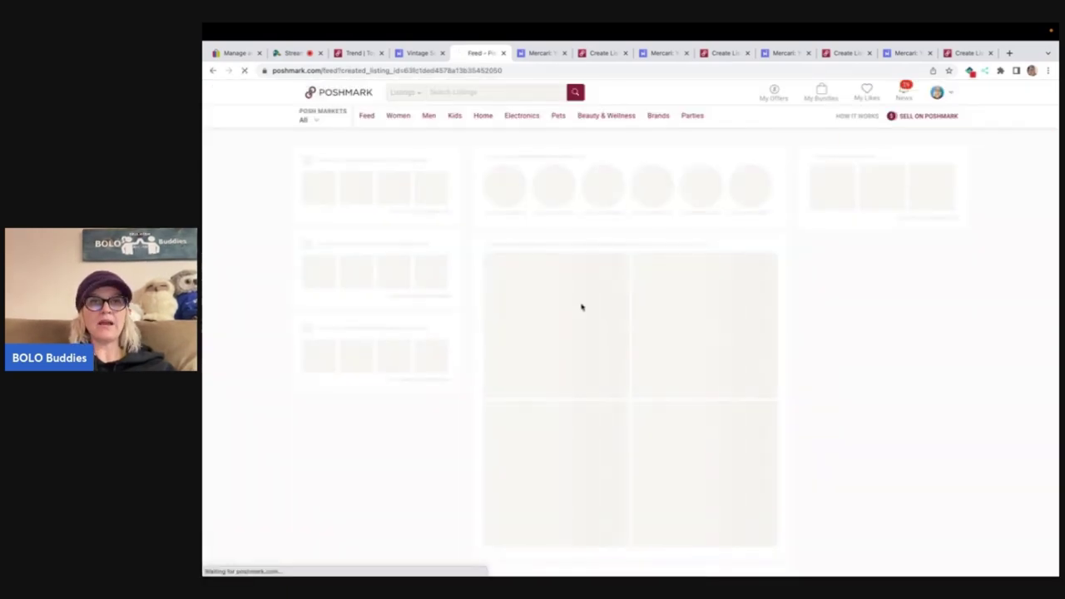
Switch to the Mercari Great Catch Football sticker listing and add the hashtags #Football, #sticker and #scratchnsniff.
{"action": "left_click", "coordinate": [538, 53]}
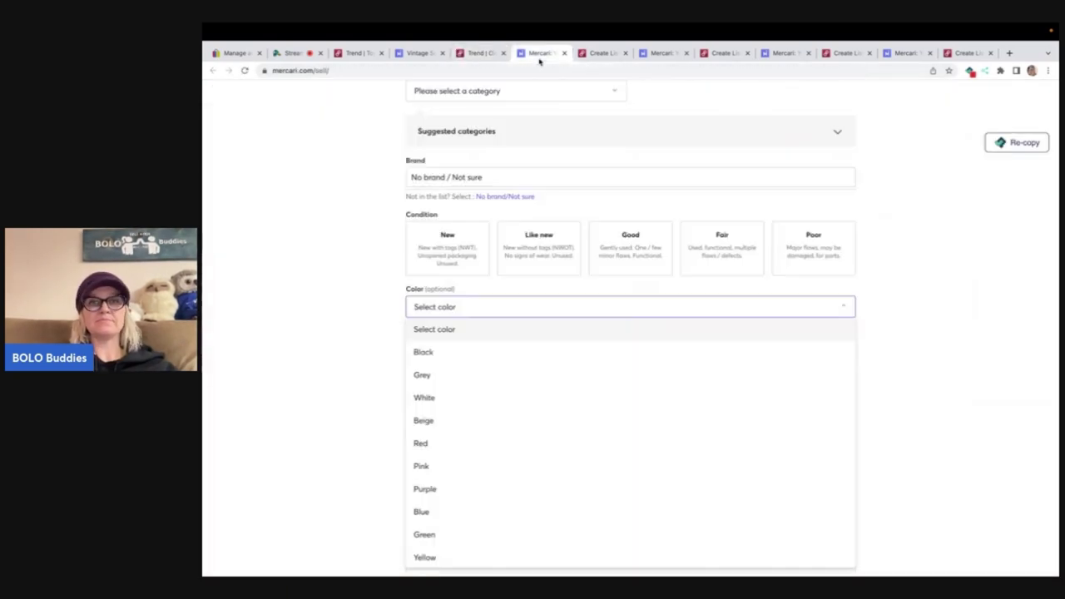
{"action": "scroll", "coordinate": [526, 143], "scroll_direction": "up", "scroll_amount": 5}
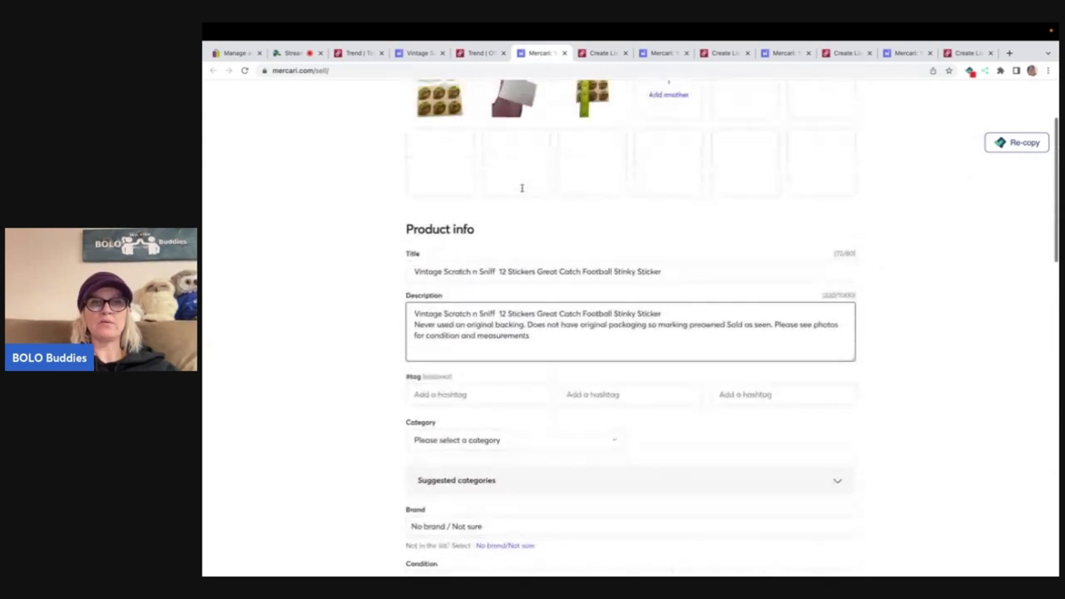
{"action": "scroll", "coordinate": [519, 352], "scroll_direction": "down", "scroll_amount": 1}
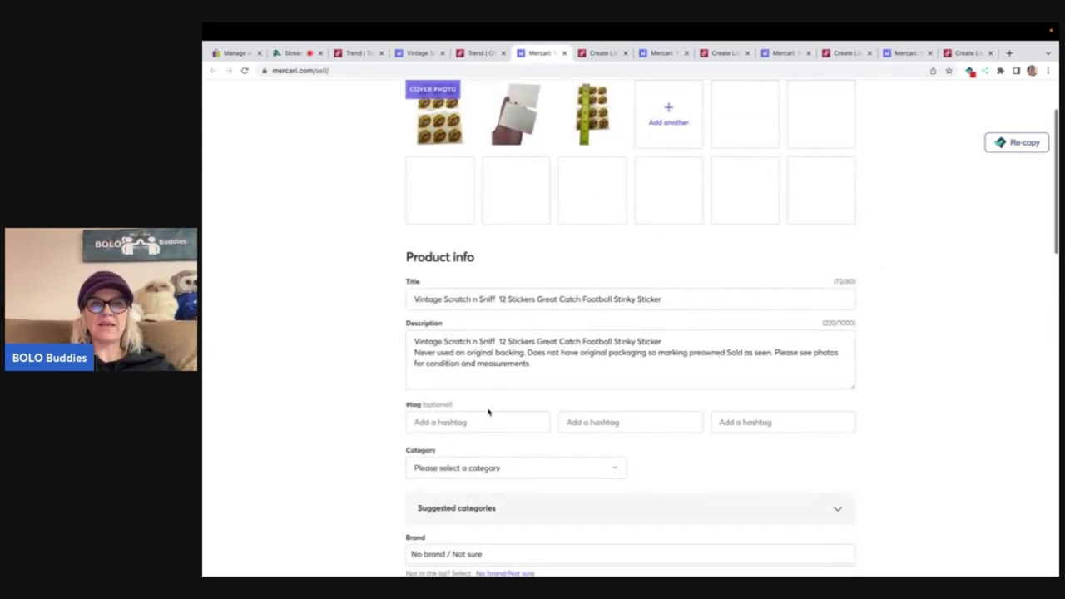
{"action": "left_click", "coordinate": [479, 419]}
{"action": "type", "text": "#f"}
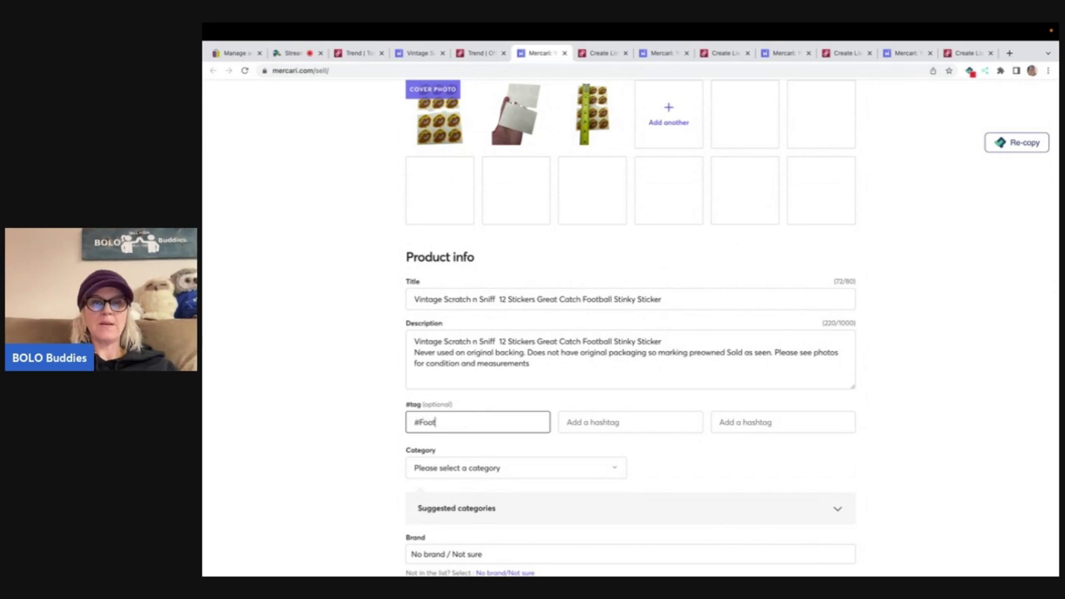
{"action": "type", "text": "ootball"}
{"action": "key", "text": "Tab"}
{"action": "type", "text": "#cin"}
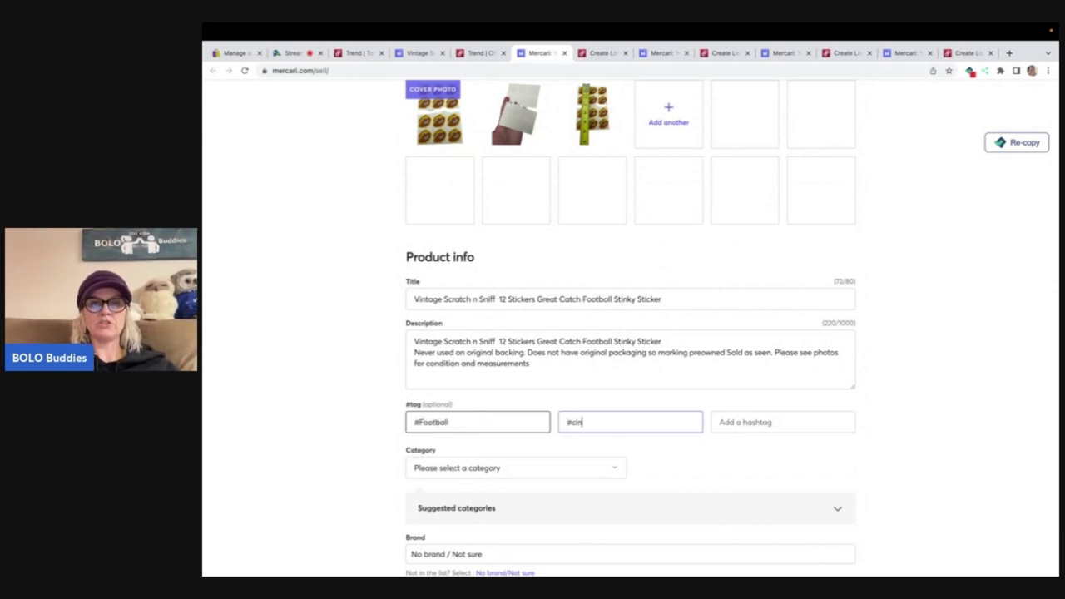
{"action": "key", "text": "Tab"}
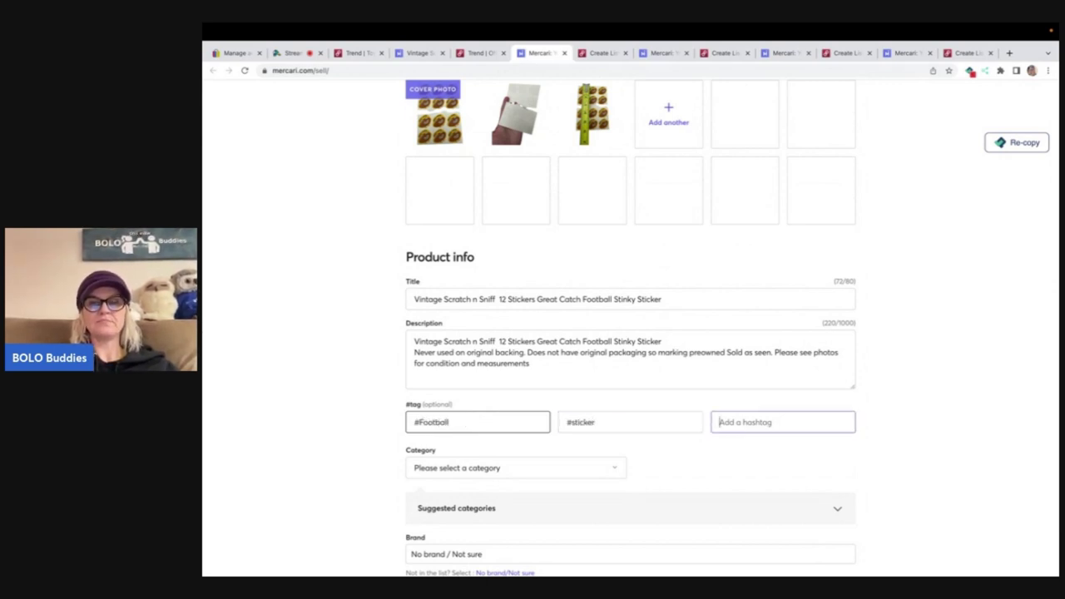
{"action": "type", "text": "#scratchnsniff"}
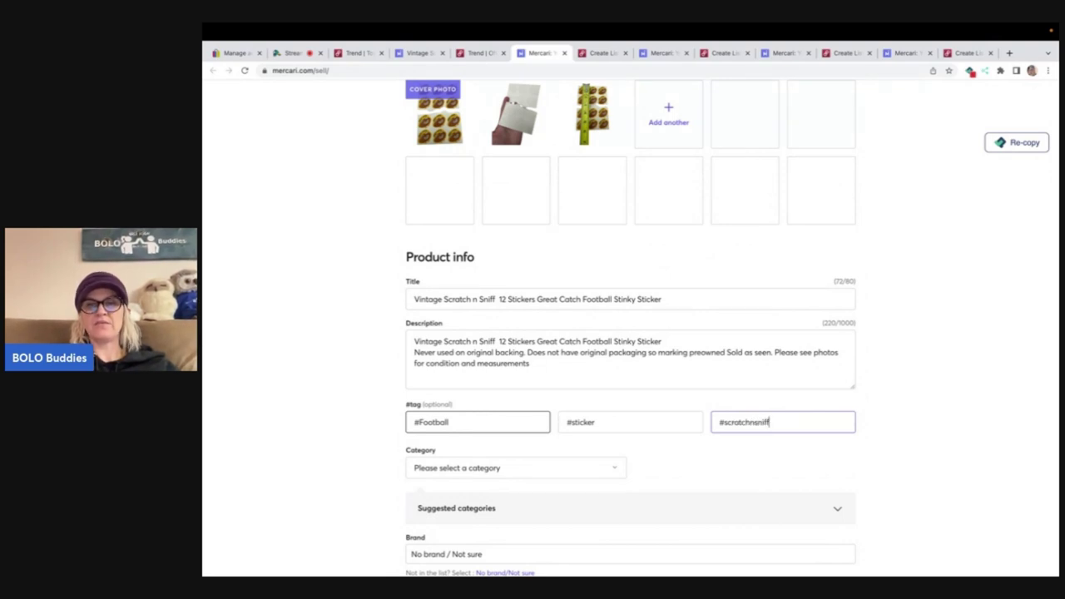
Set the Mercari football sticker listing's category to Toys & Collectibles, Arts & Crafts, Stickers from the suggestions.
{"action": "scroll", "coordinate": [506, 321], "scroll_direction": "down", "scroll_amount": 3}
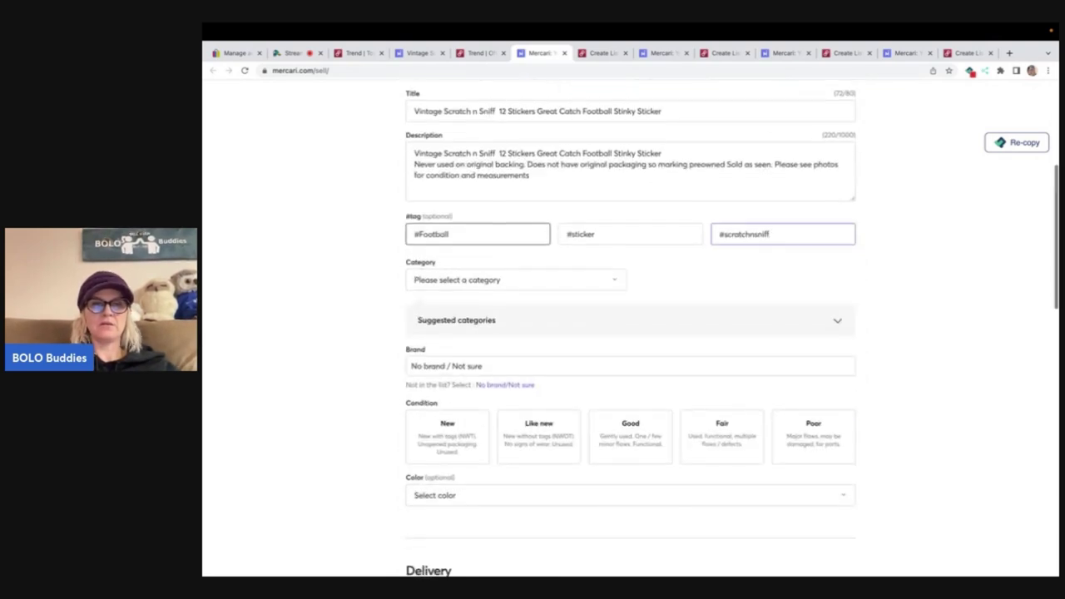
{"action": "left_click", "coordinate": [504, 319]}
{"action": "left_click", "coordinate": [462, 360]}
{"action": "scroll", "coordinate": [630, 404], "scroll_direction": "down", "scroll_amount": 1}
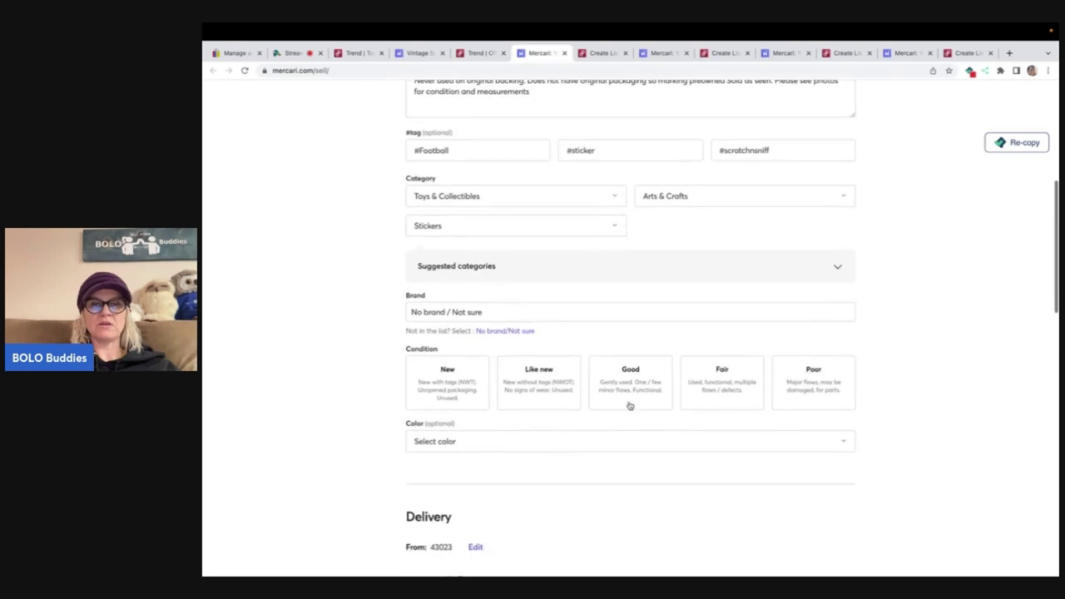
Mark the football sticker listing's condition as Good and choose Ship on your own for delivery.
{"action": "left_click", "coordinate": [630, 405]}
{"action": "scroll", "coordinate": [650, 412], "scroll_direction": "down", "scroll_amount": 3}
{"action": "scroll", "coordinate": [670, 422], "scroll_direction": "down", "scroll_amount": 2}
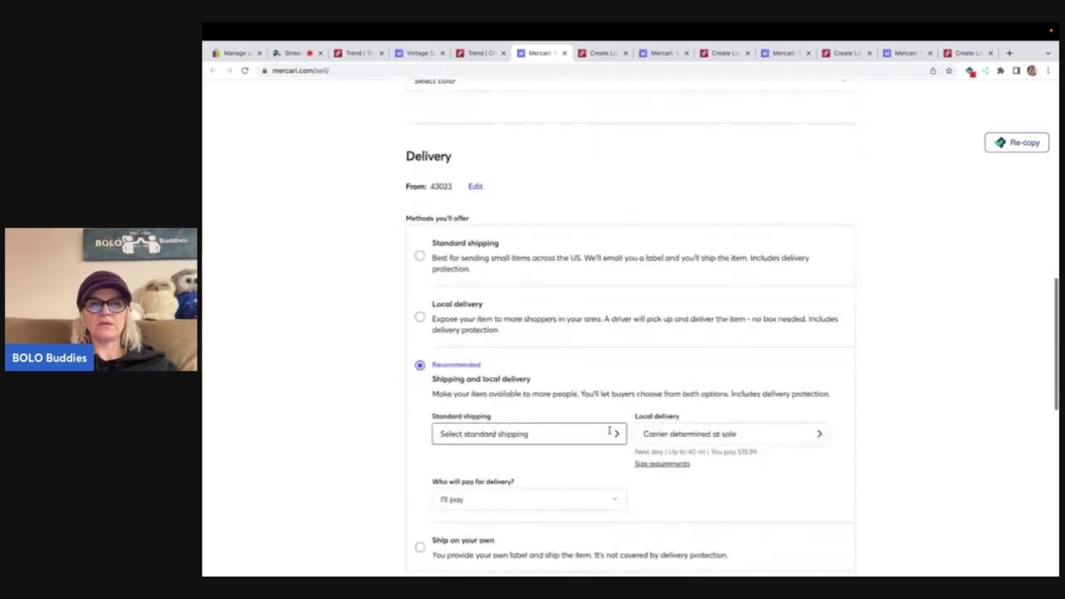
{"action": "left_click", "coordinate": [418, 546]}
Set the football sticker listing's Mercari price to 125 and turn off automatic price adjustment.
{"action": "scroll", "coordinate": [603, 506], "scroll_direction": "down", "scroll_amount": 2}
{"action": "double_click", "coordinate": [843, 399]}
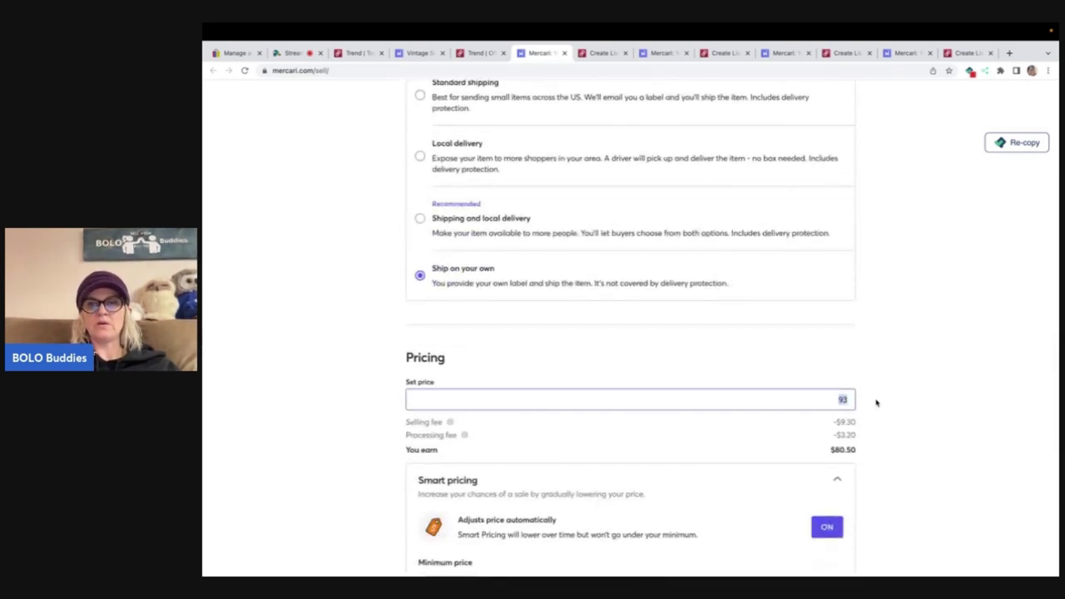
{"action": "left_click", "coordinate": [826, 527]}
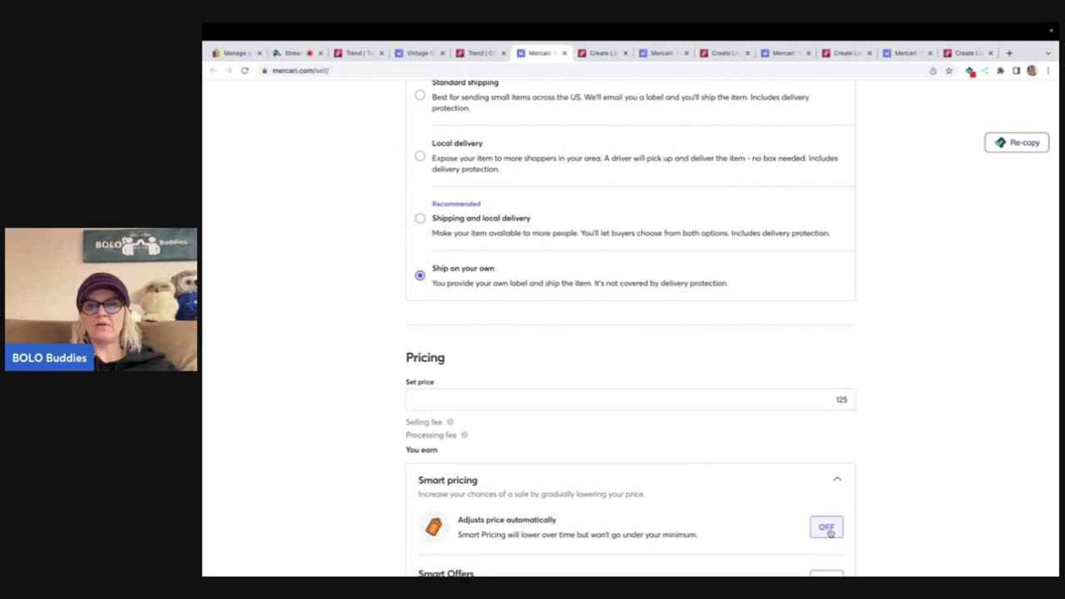
Publish the Great Catch Football sticker listing on Mercari and switch to its Poshmark listing form.
{"action": "scroll", "coordinate": [827, 527], "scroll_direction": "down", "scroll_amount": 3}
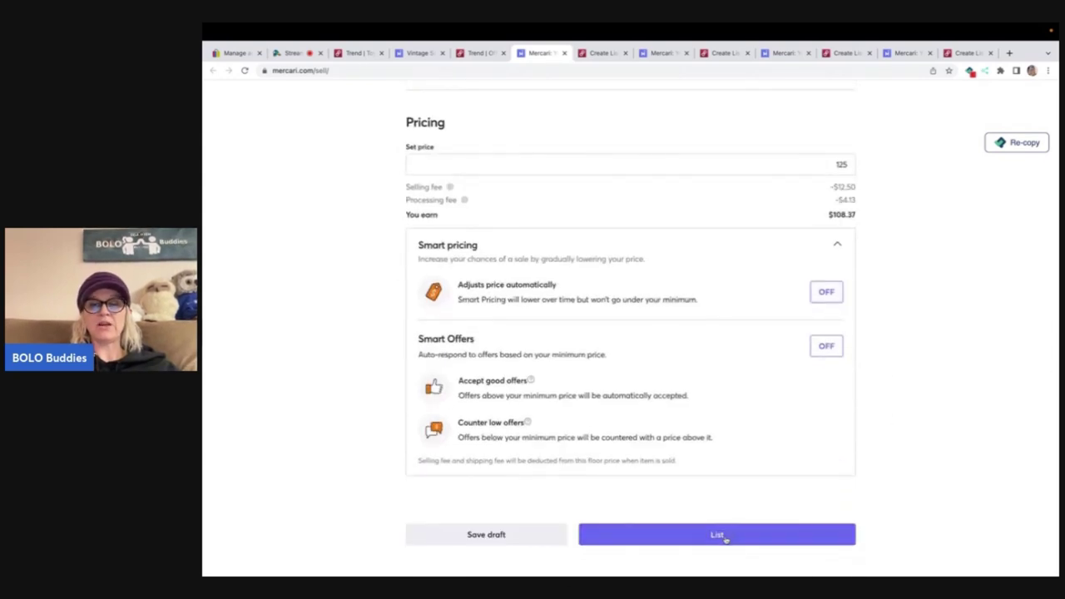
{"action": "left_click", "coordinate": [726, 538]}
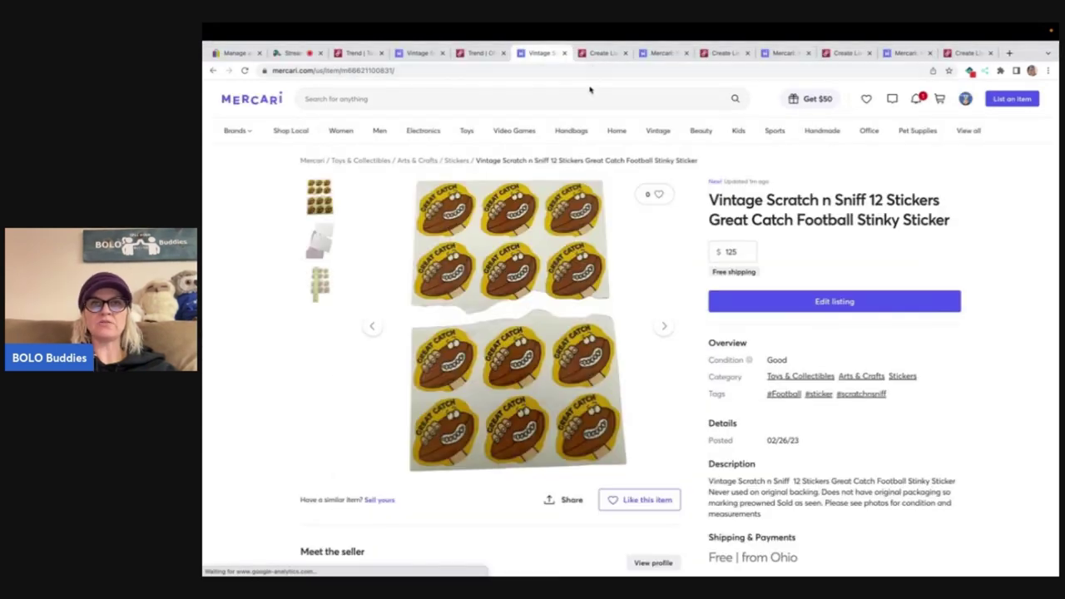
{"action": "left_click", "coordinate": [600, 53]}
Set the Poshmark football sticker listing's category to Home Office with the subcategory Arts & Crafts.
{"action": "scroll", "coordinate": [554, 302], "scroll_direction": "down", "scroll_amount": 5}
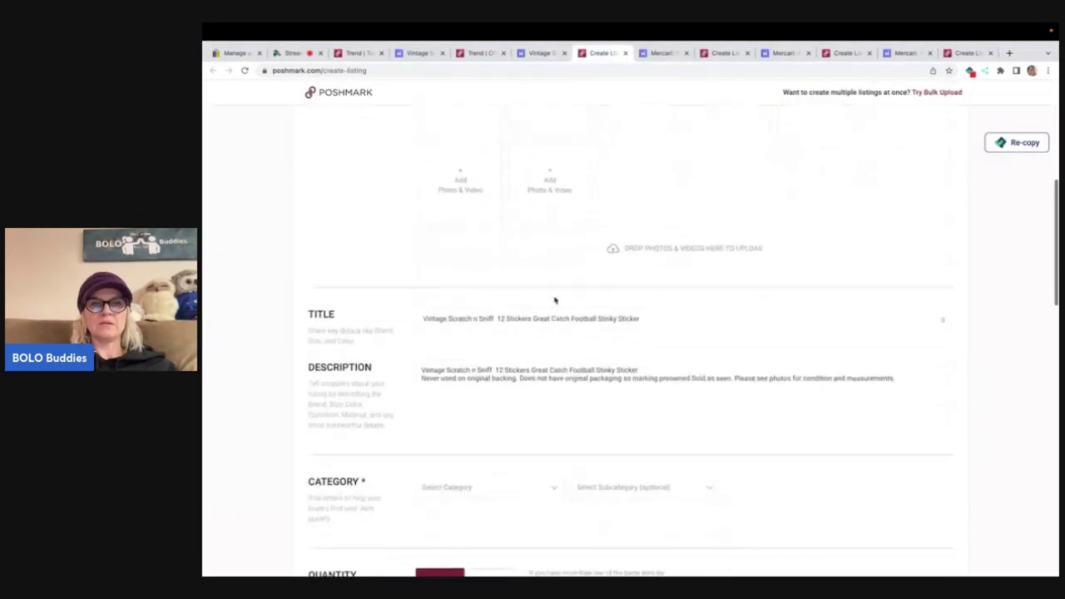
{"action": "left_click", "coordinate": [478, 491]}
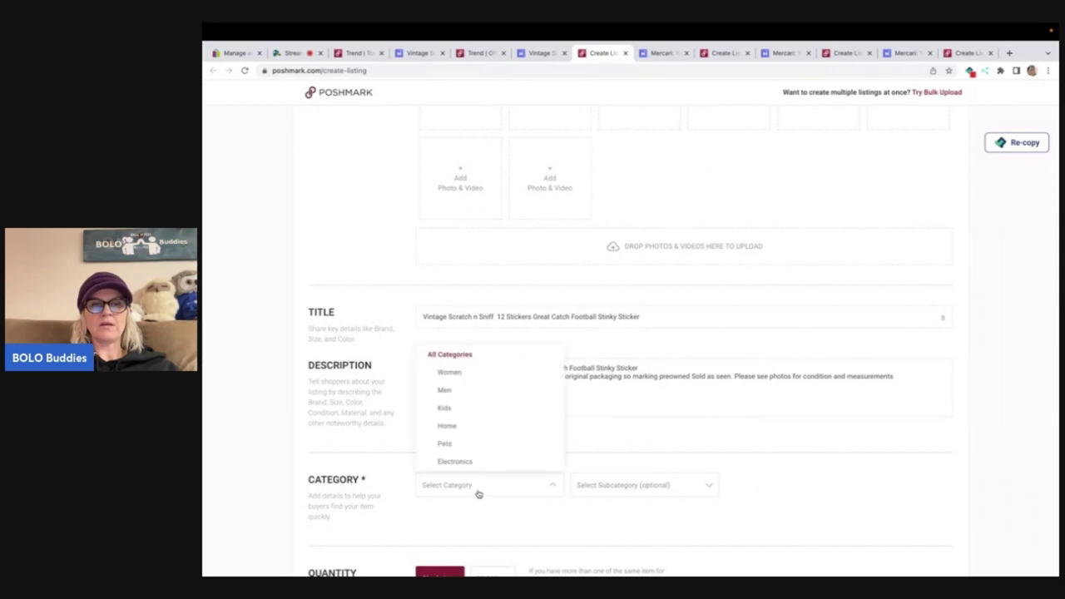
{"action": "left_click", "coordinate": [464, 431]}
{"action": "left_click", "coordinate": [470, 391]}
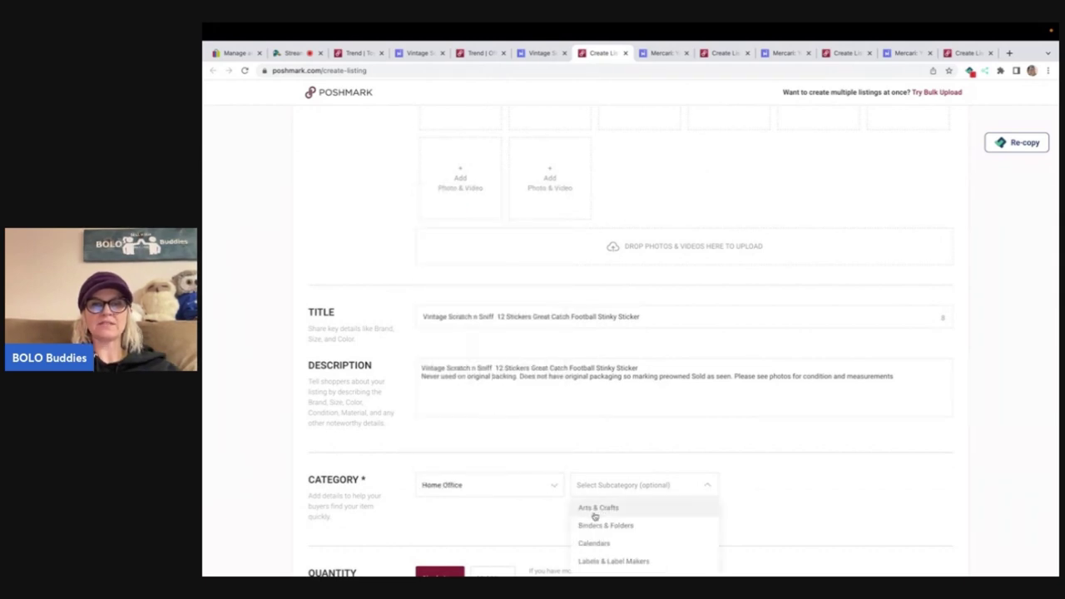
{"action": "left_click", "coordinate": [595, 510]}
Set the Poshmark football sticker listing's size to One Size and mark it as having no tags attached.
{"action": "scroll", "coordinate": [606, 511], "scroll_direction": "down", "scroll_amount": 3}
{"action": "left_click", "coordinate": [481, 363]}
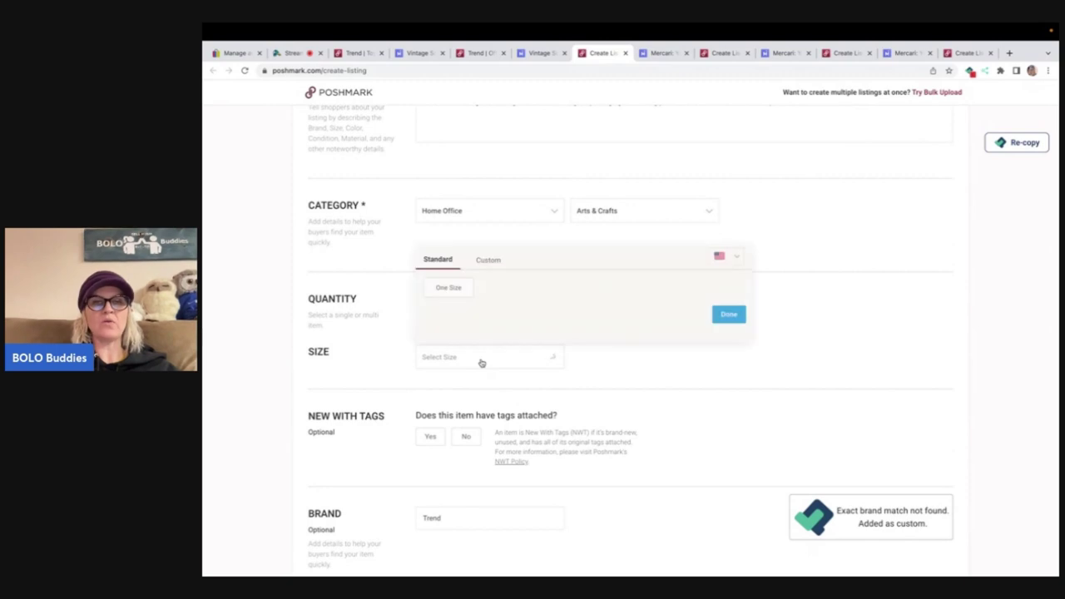
{"action": "left_click", "coordinate": [450, 289]}
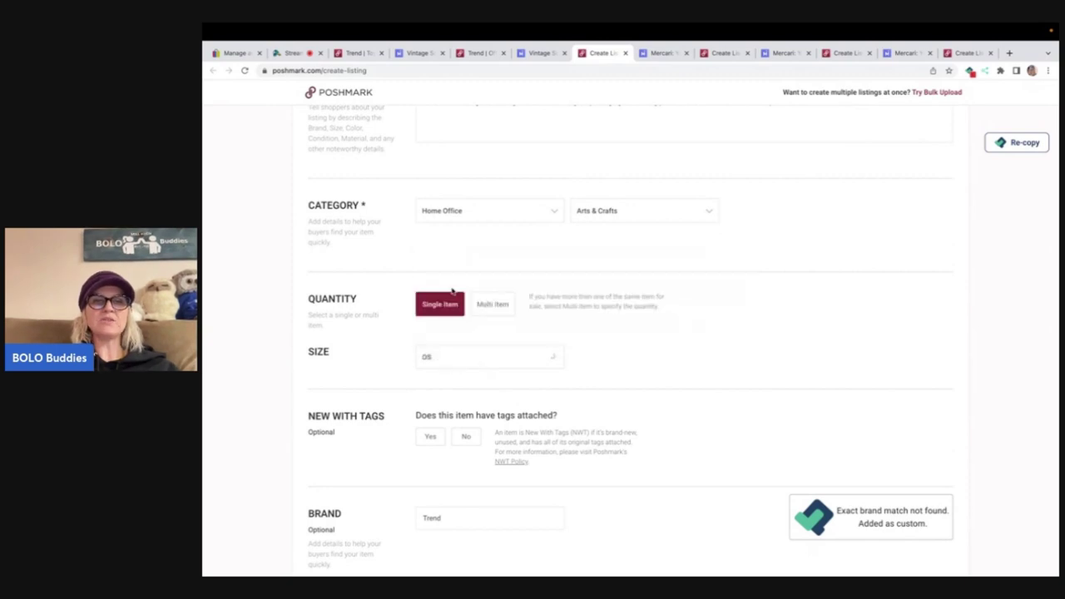
{"action": "left_click", "coordinate": [466, 437]}
Set the Poshmark football sticker listing's original price to 0 and its listing price to 125.
{"action": "scroll", "coordinate": [466, 441], "scroll_direction": "down", "scroll_amount": 5}
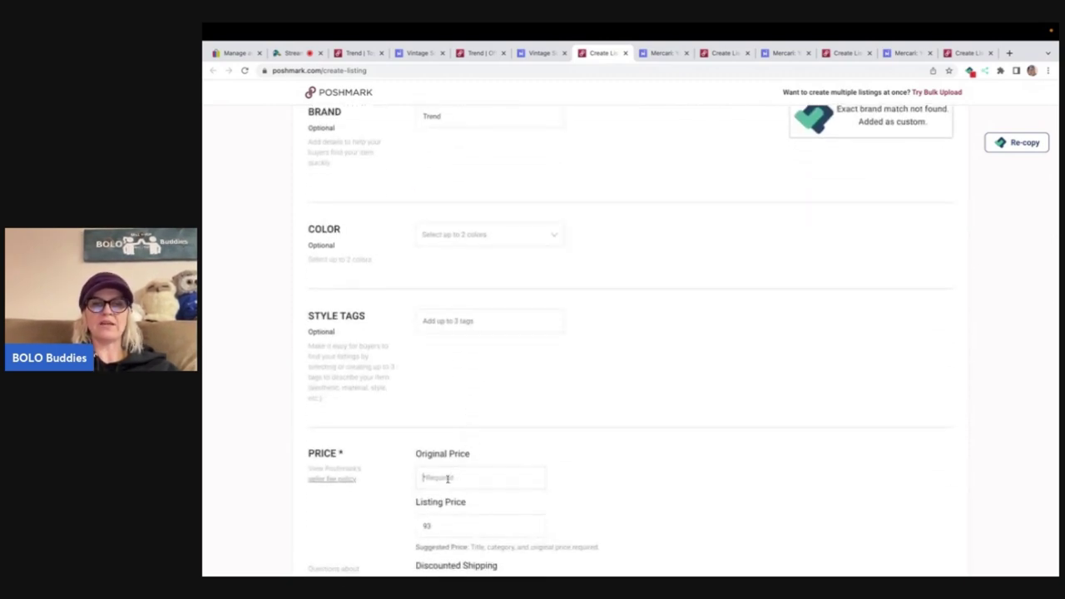
{"action": "key", "text": "Tab"}
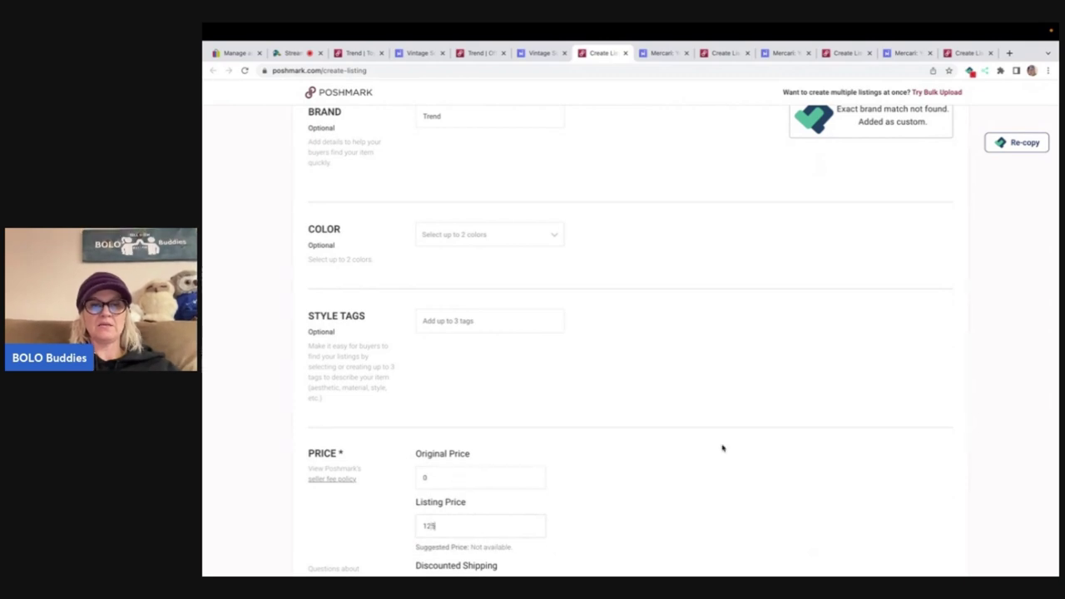
Turn off Facebook and Twitter sharing for the football sticker item and publish it on Poshmark.
{"action": "scroll", "coordinate": [723, 448], "scroll_direction": "down", "scroll_amount": 4}
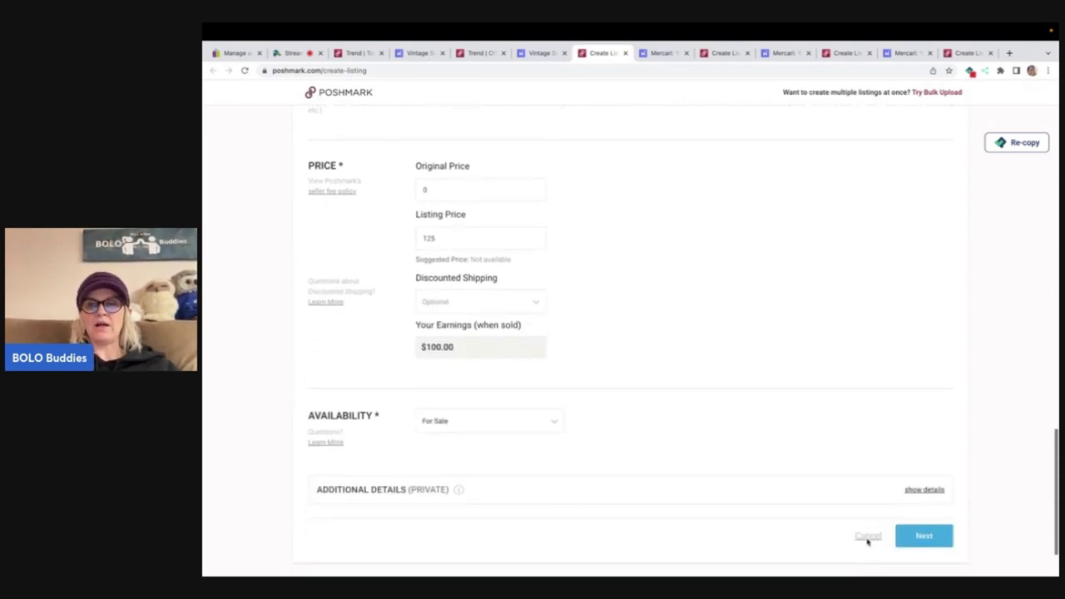
{"action": "left_click", "coordinate": [920, 538]}
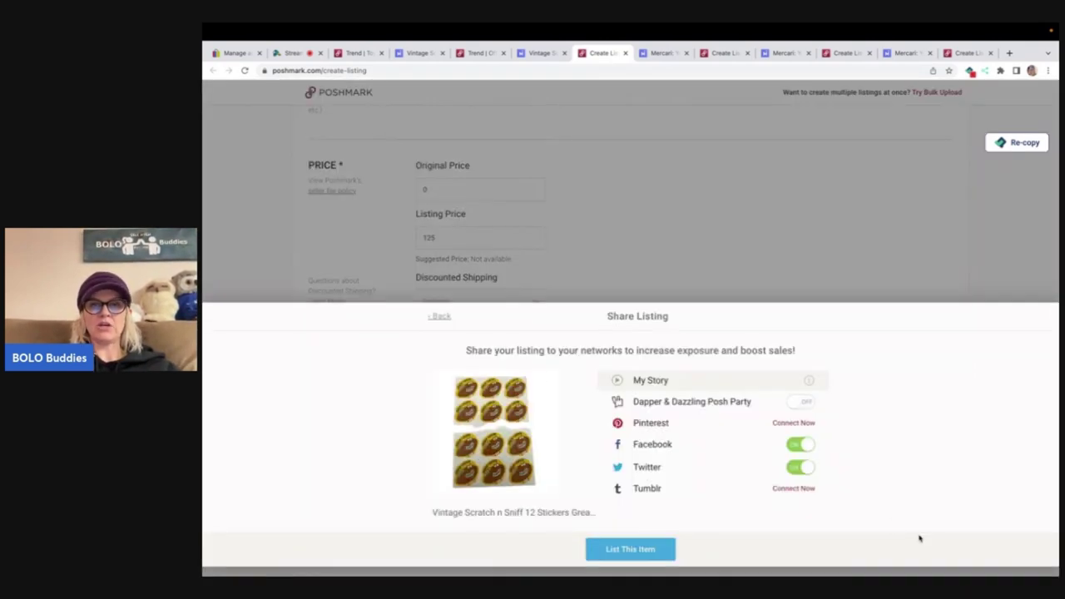
{"action": "left_click", "coordinate": [798, 447]}
{"action": "left_click", "coordinate": [800, 467]}
{"action": "left_click", "coordinate": [638, 553]}
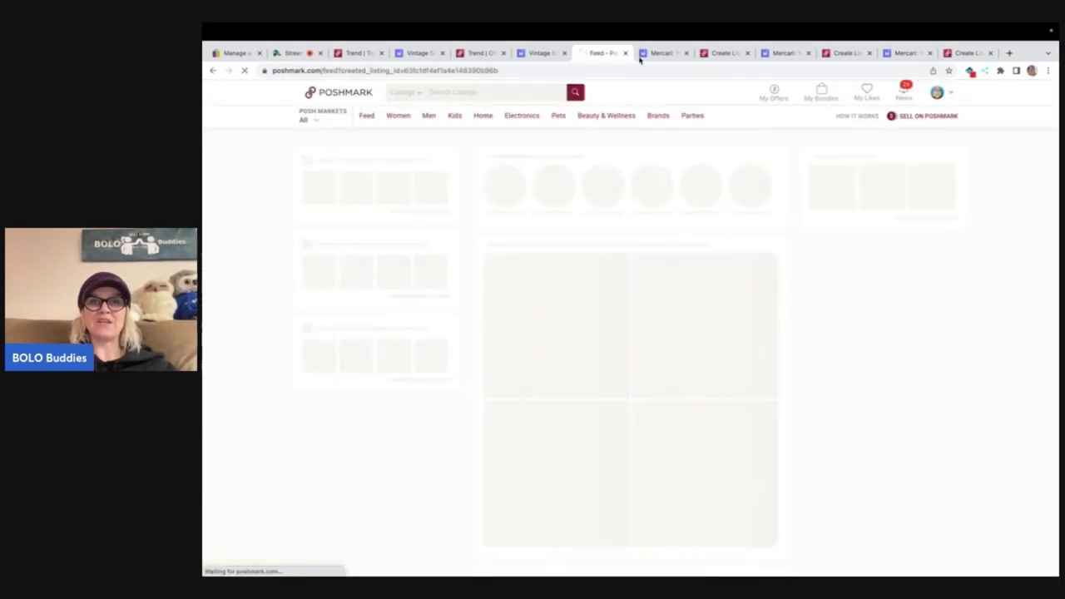
Switch to the Mercari Get Down Records sticker listing and add #scratchnsniff as its first hashtag.
{"action": "left_click", "coordinate": [657, 53]}
{"action": "scroll", "coordinate": [615, 202], "scroll_direction": "up", "scroll_amount": 1}
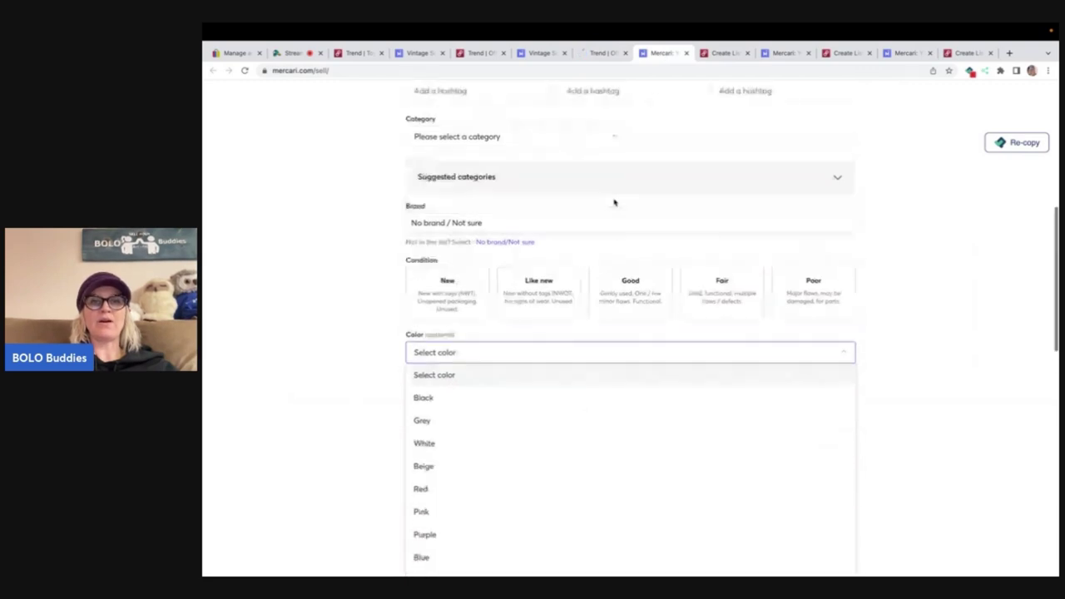
{"action": "scroll", "coordinate": [614, 202], "scroll_direction": "up", "scroll_amount": 5}
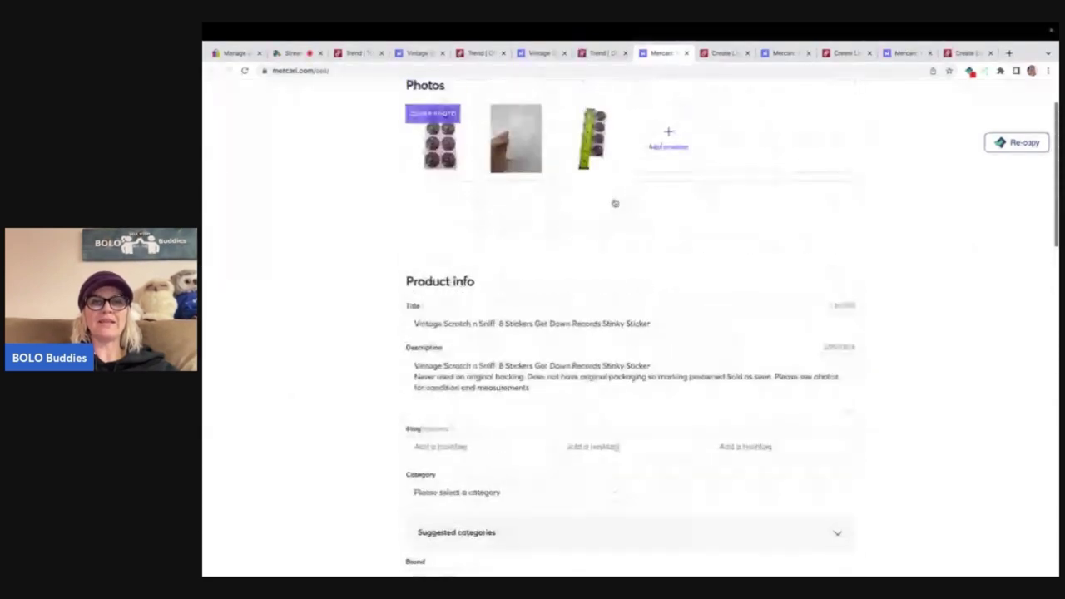
{"action": "left_click", "coordinate": [524, 454]}
{"action": "type", "text": "s"}
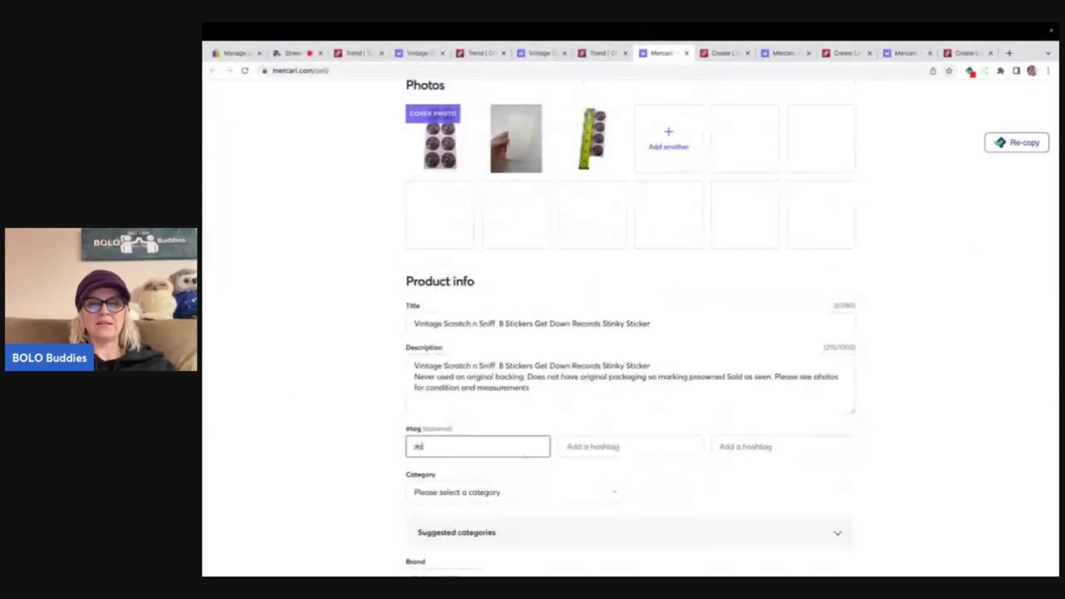
{"action": "type", "text": "cratch"}
{"action": "key", "text": "BackSpace"}
{"action": "type", "text": "c"}
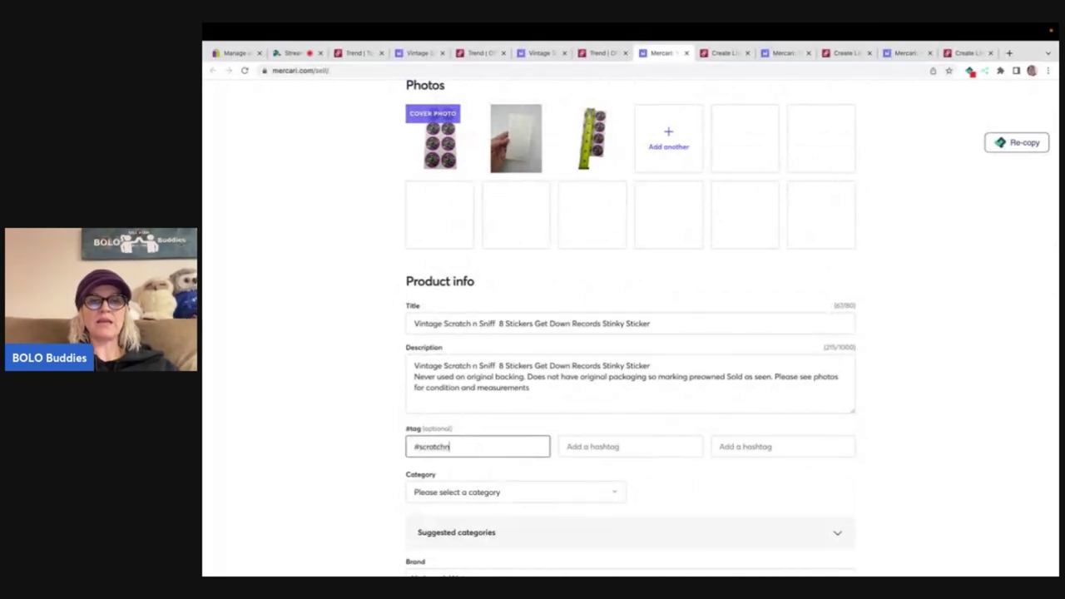
{"action": "type", "text": "hnsniff"}
{"action": "key", "text": "Tab"}
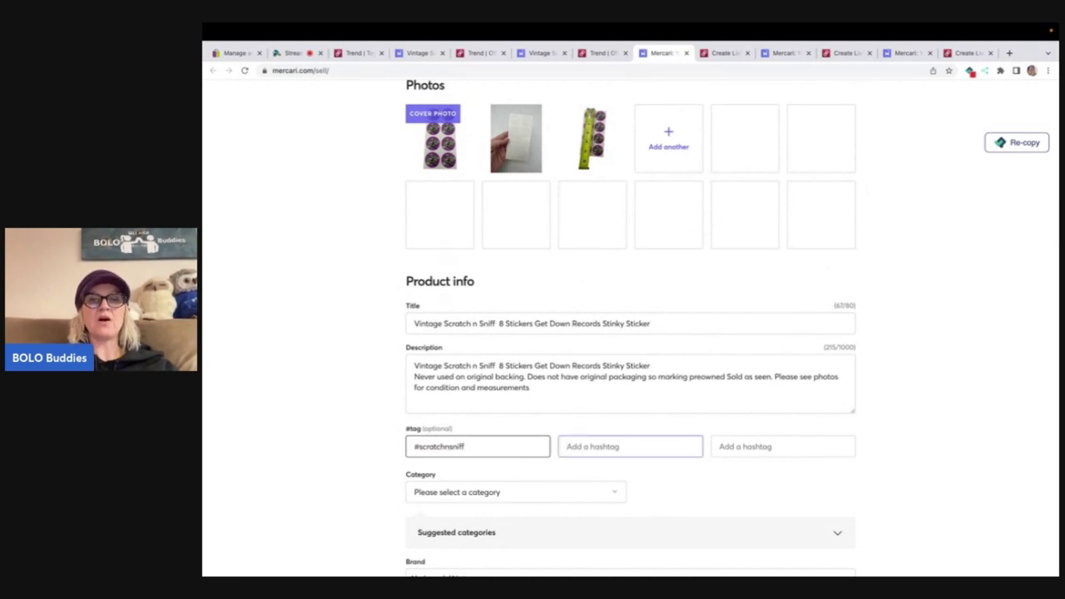
Add #stickers and #records as the second and third hashtags of the Get Down Records listing.
{"action": "type", "text": "#st"}
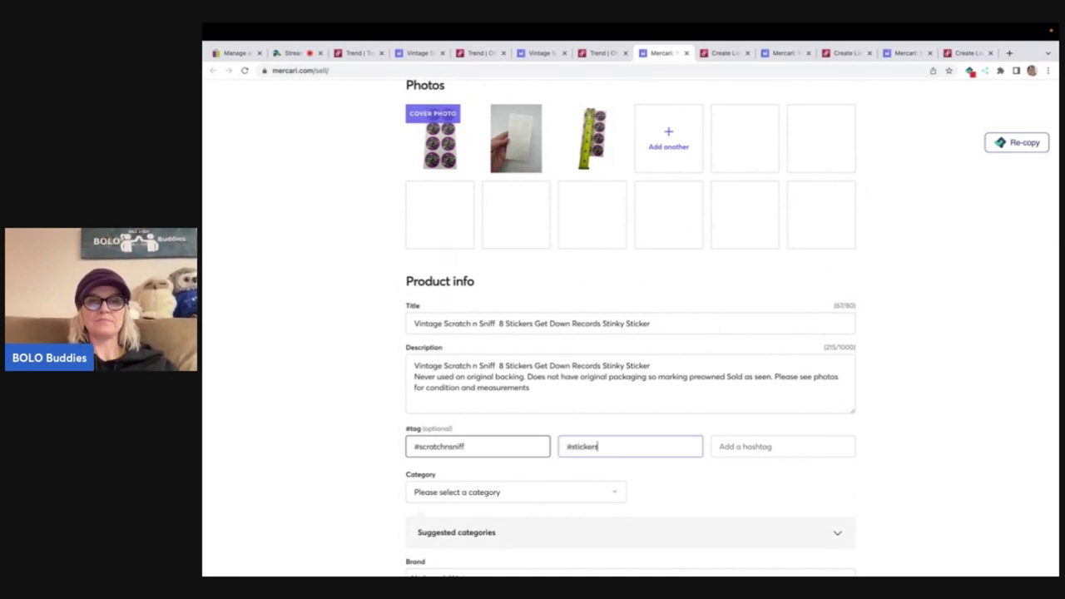
{"action": "type", "text": "ickers"}
{"action": "key", "text": "Tab"}
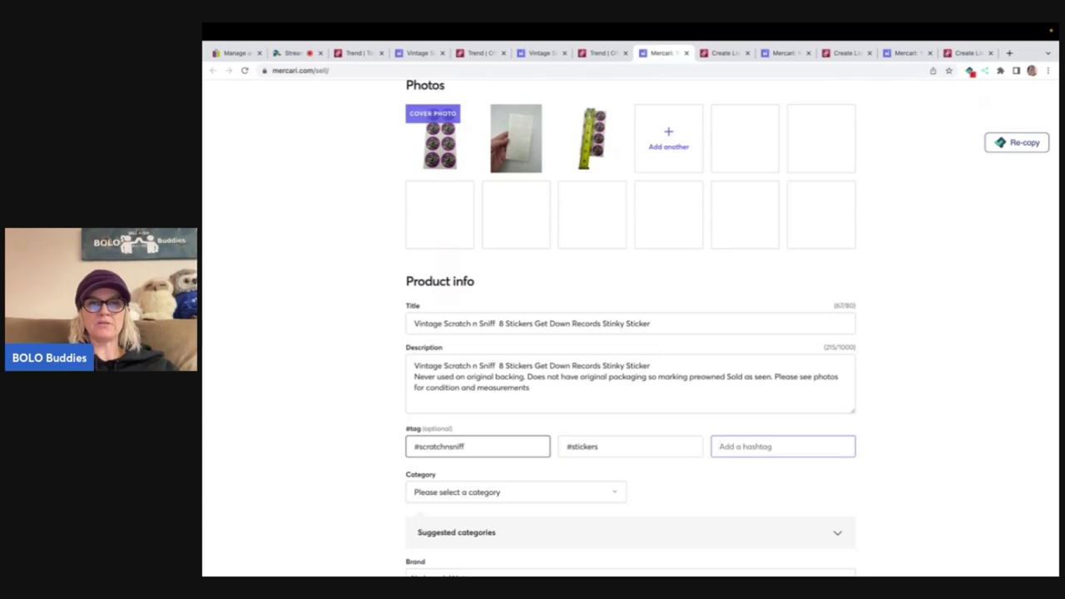
{"action": "type", "text": "#recor"}
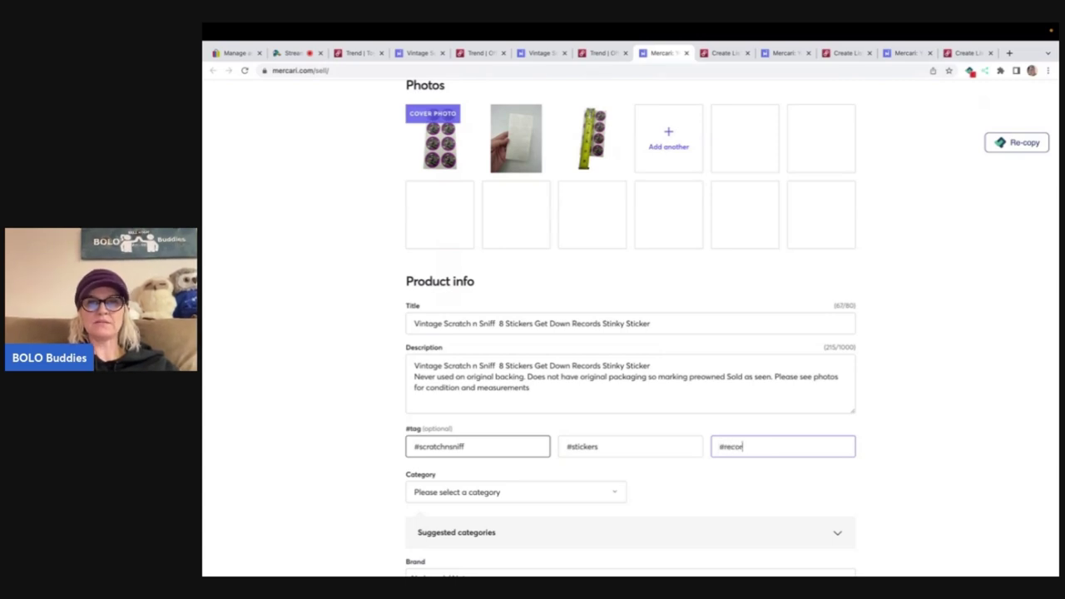
{"action": "type", "text": "ds"}
Set the Get Down Records listing's category to Toys & Collectibles, Arts & Crafts, Stickers and its condition to Good.
{"action": "scroll", "coordinate": [500, 375], "scroll_direction": "down", "scroll_amount": 2}
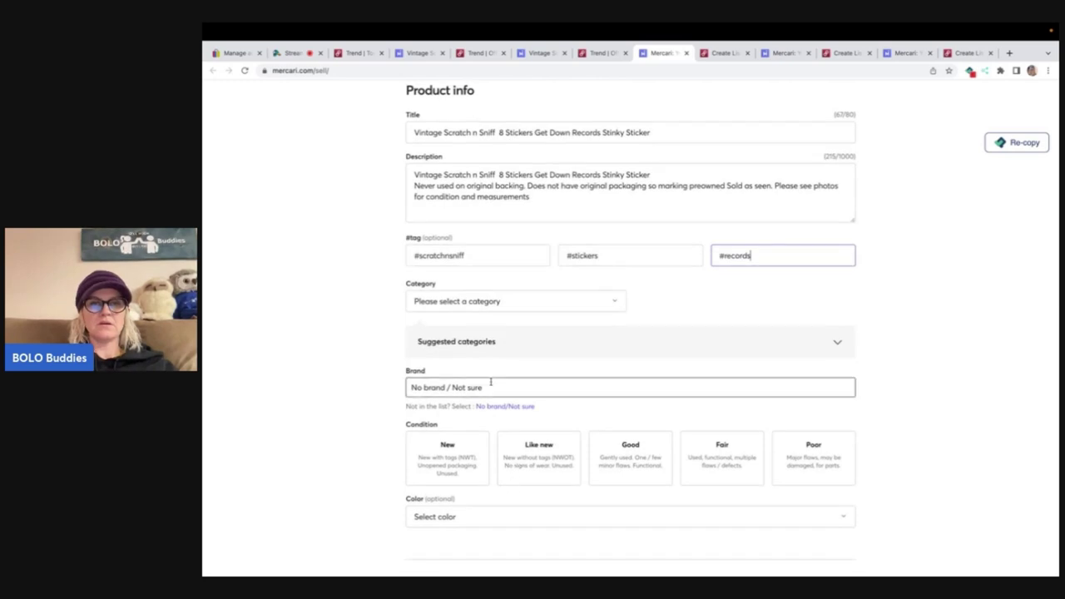
{"action": "left_click", "coordinate": [480, 347]}
{"action": "left_click", "coordinate": [471, 384]}
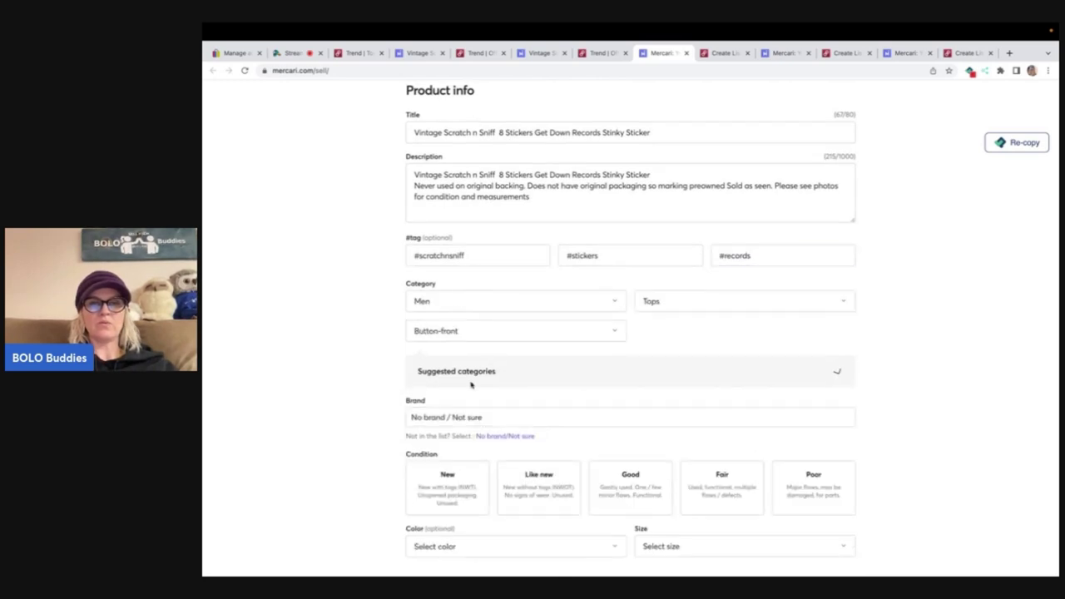
{"action": "left_click", "coordinate": [463, 371]}
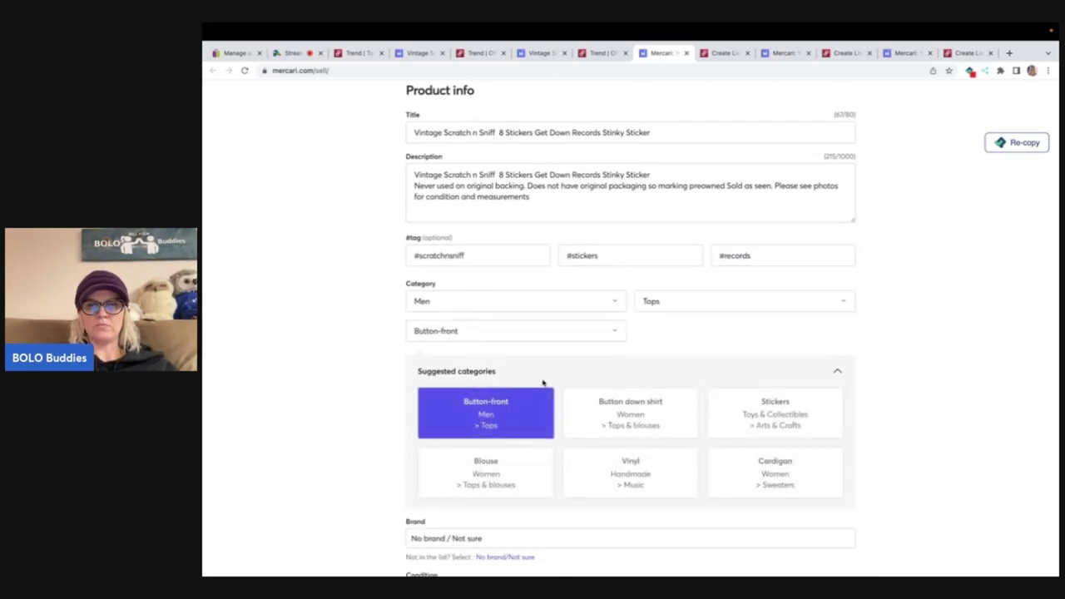
{"action": "left_click", "coordinate": [753, 412]}
{"action": "scroll", "coordinate": [754, 407], "scroll_direction": "down", "scroll_amount": 2}
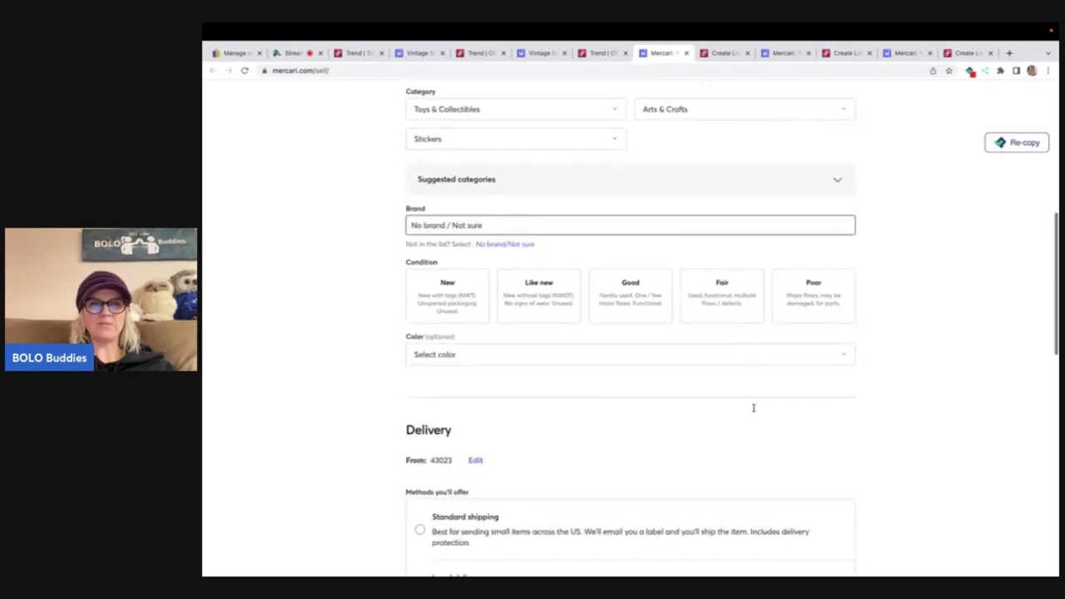
{"action": "left_click", "coordinate": [635, 307]}
Set the Get Down Records listing's Mercari price to 125 and turn off automatic price adjustment.
{"action": "scroll", "coordinate": [635, 308], "scroll_direction": "down", "scroll_amount": 1}
{"action": "scroll", "coordinate": [635, 310], "scroll_direction": "down", "scroll_amount": 6}
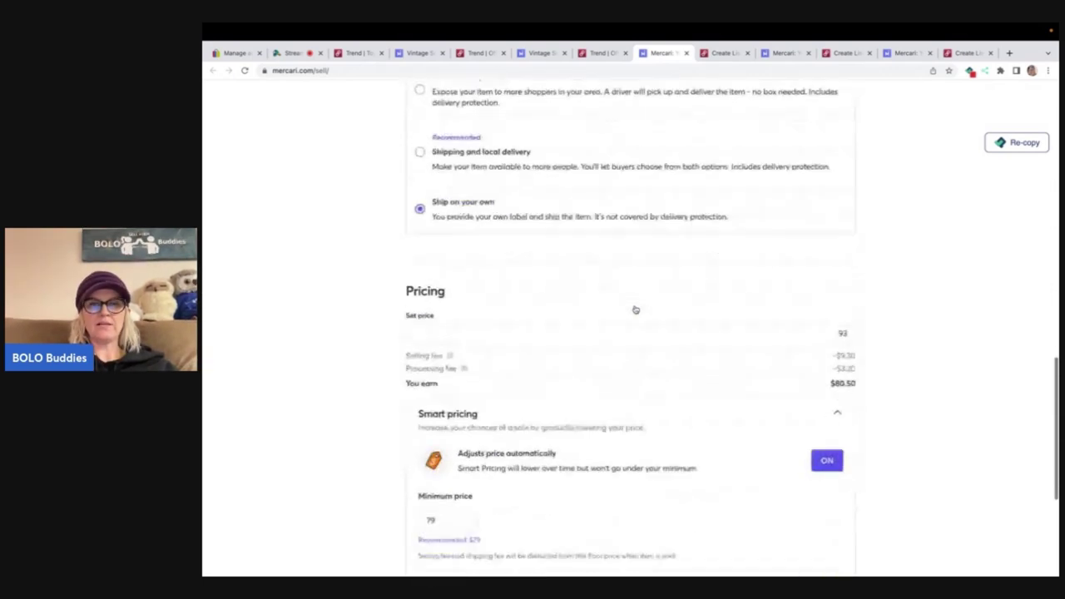
{"action": "left_click", "coordinate": [829, 264]}
{"action": "left_click_drag", "start_coordinate": [829, 265], "coordinate": [887, 286]}
{"action": "type", "text": "1"}
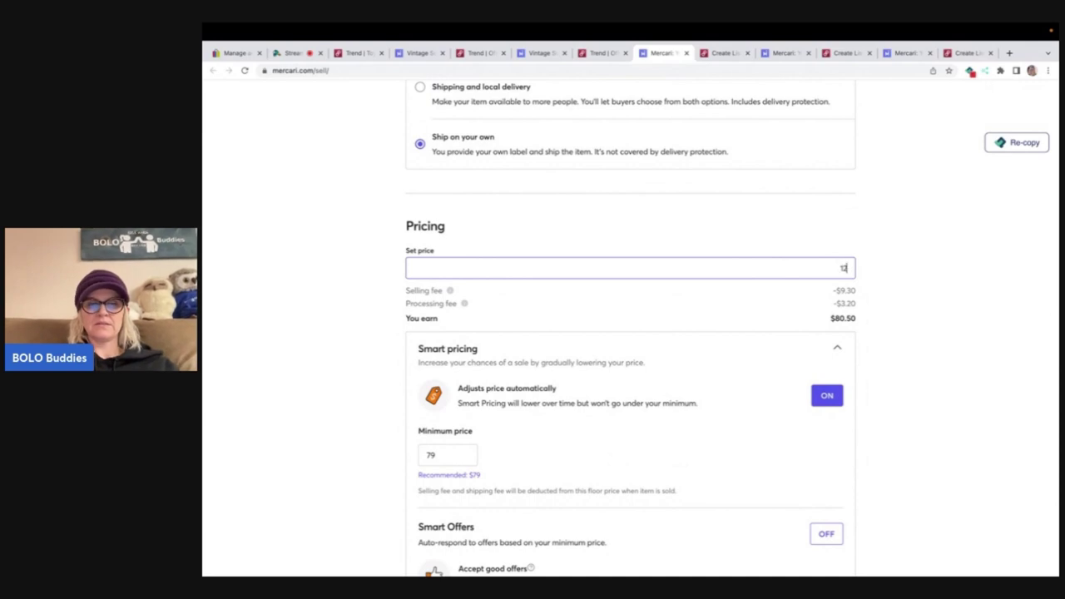
{"action": "type", "text": "25"}
{"action": "left_click", "coordinate": [827, 397]}
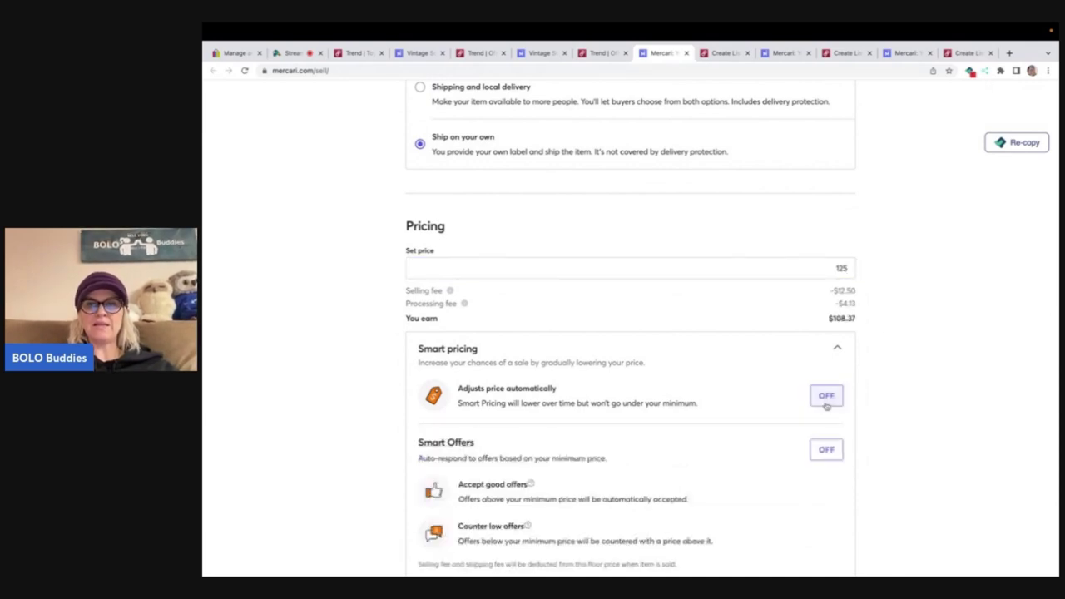
Publish the Get Down Records sticker listing on Mercari and switch to its Poshmark listing form.
{"action": "scroll", "coordinate": [826, 407], "scroll_direction": "down", "scroll_amount": 2}
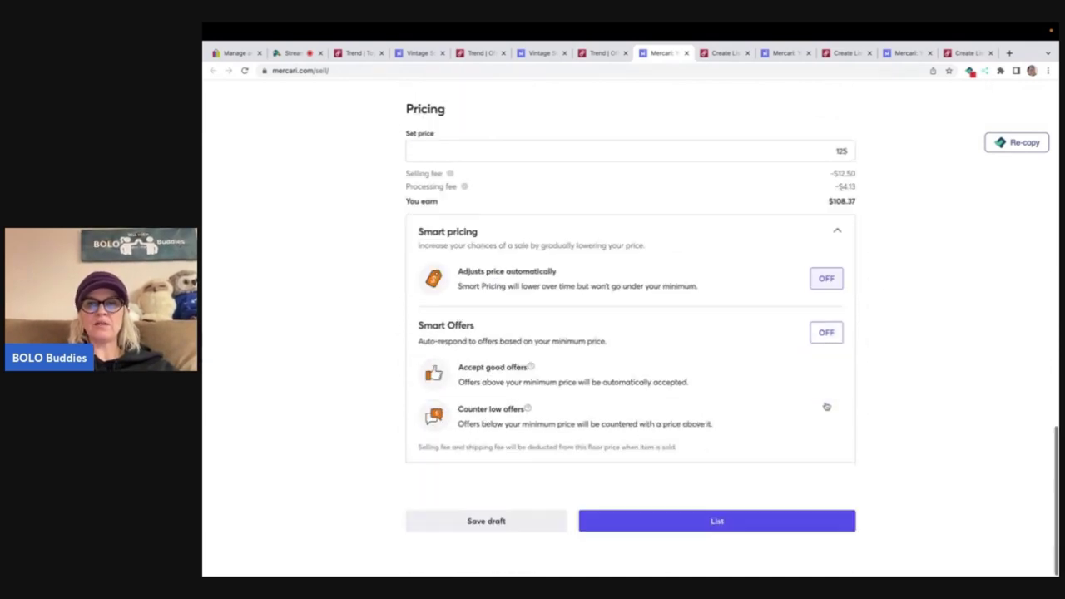
{"action": "left_click", "coordinate": [723, 526]}
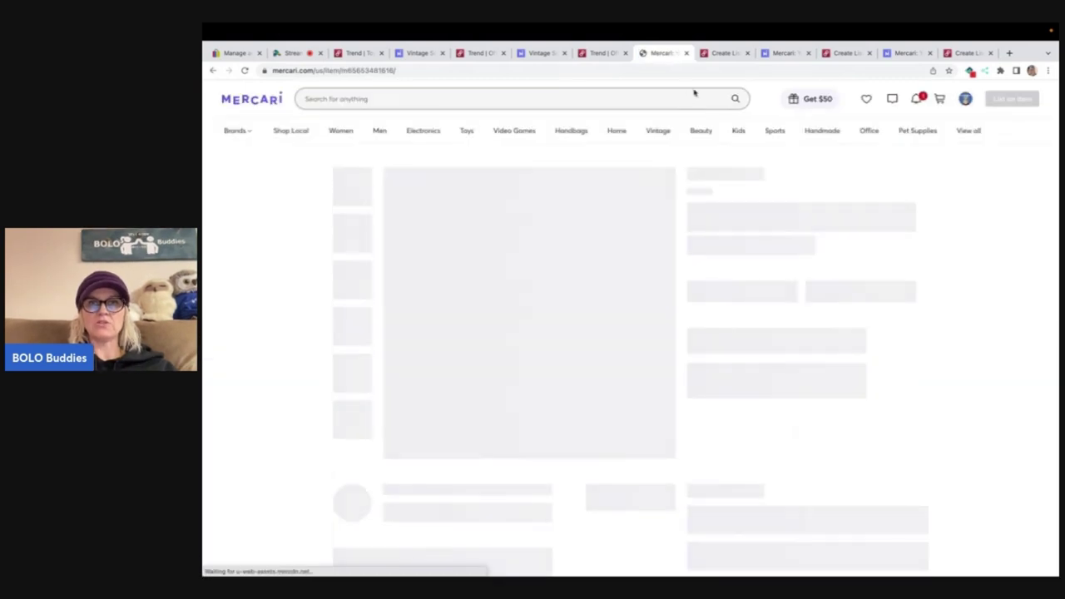
{"action": "left_click", "coordinate": [720, 53]}
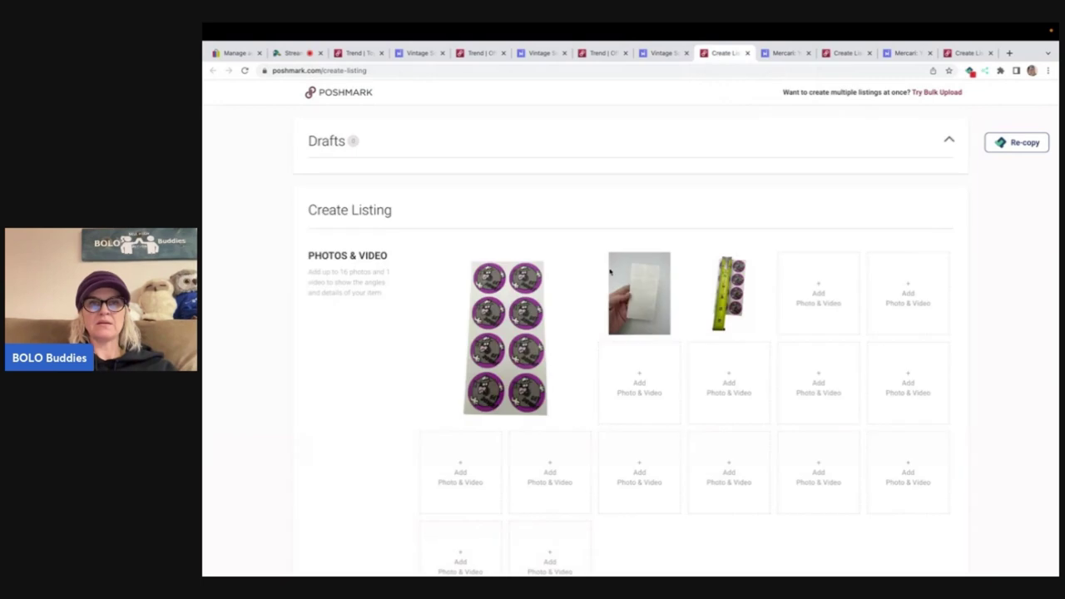
Set the Get Down Records listing's Poshmark category to Home Office with the Arts & Crafts subcategory.
{"action": "scroll", "coordinate": [599, 333], "scroll_direction": "down", "scroll_amount": 7}
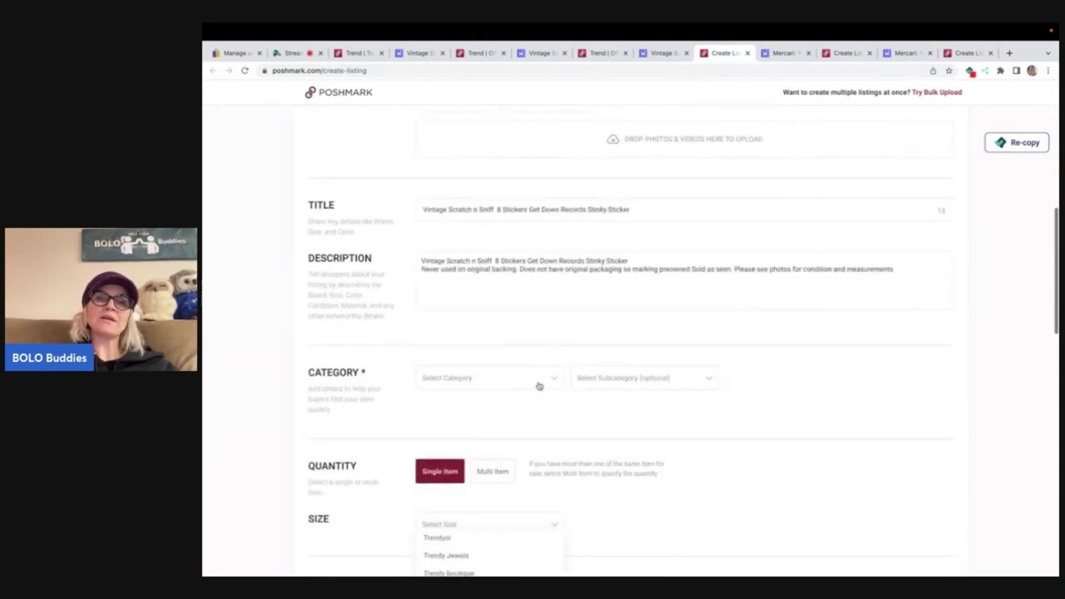
{"action": "left_click", "coordinate": [540, 386]}
{"action": "left_click", "coordinate": [485, 324]}
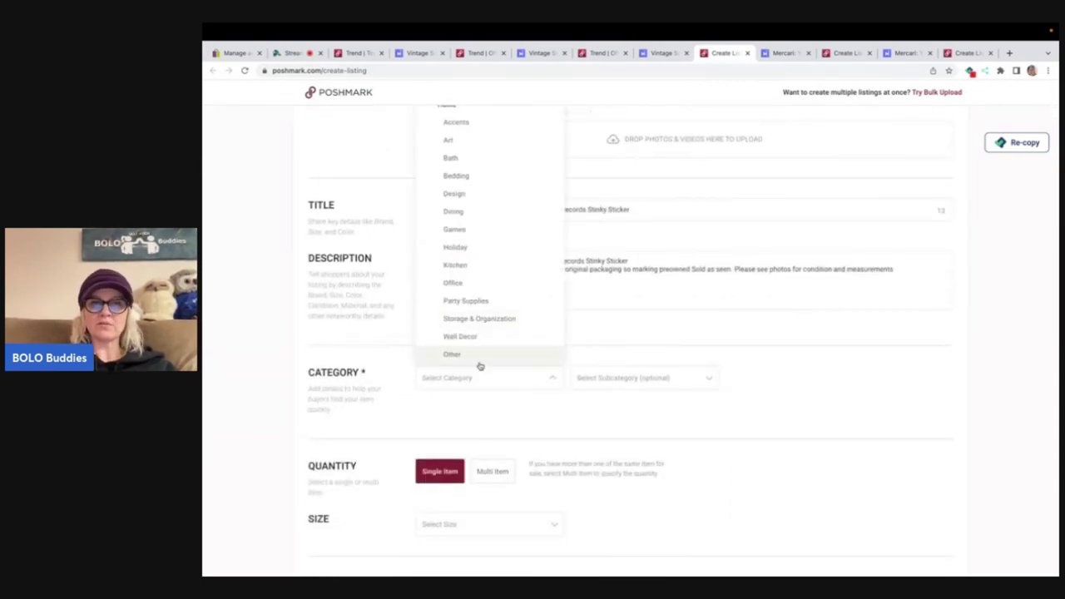
{"action": "left_click", "coordinate": [475, 284]}
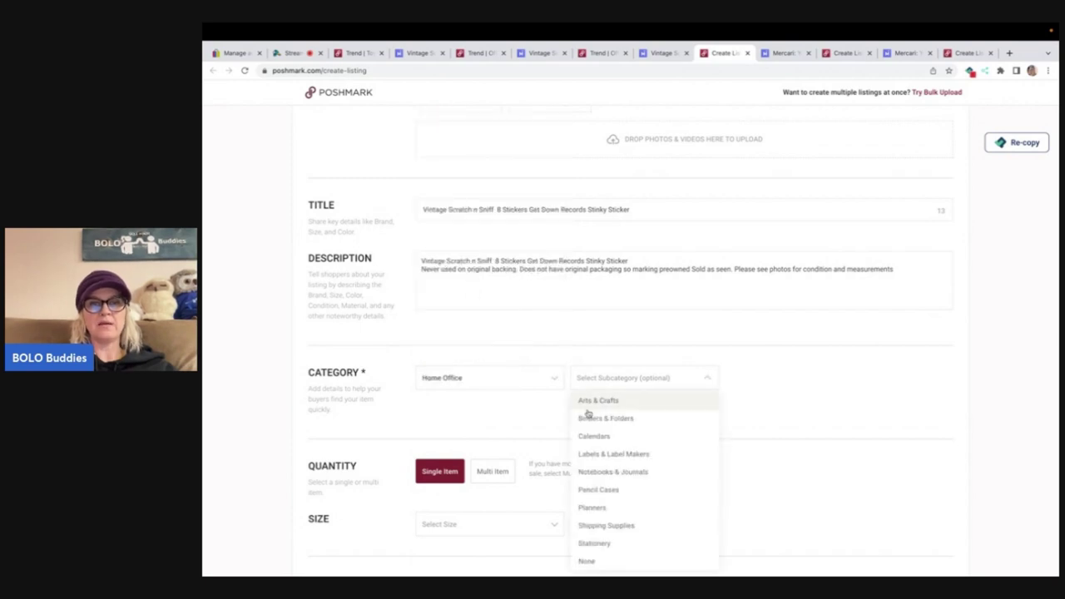
{"action": "left_click", "coordinate": [610, 404]}
Set the Get Down Records listing's size to One Size and mark the item as not having tags attached.
{"action": "scroll", "coordinate": [606, 413], "scroll_direction": "down", "scroll_amount": 2}
{"action": "left_click", "coordinate": [544, 403]}
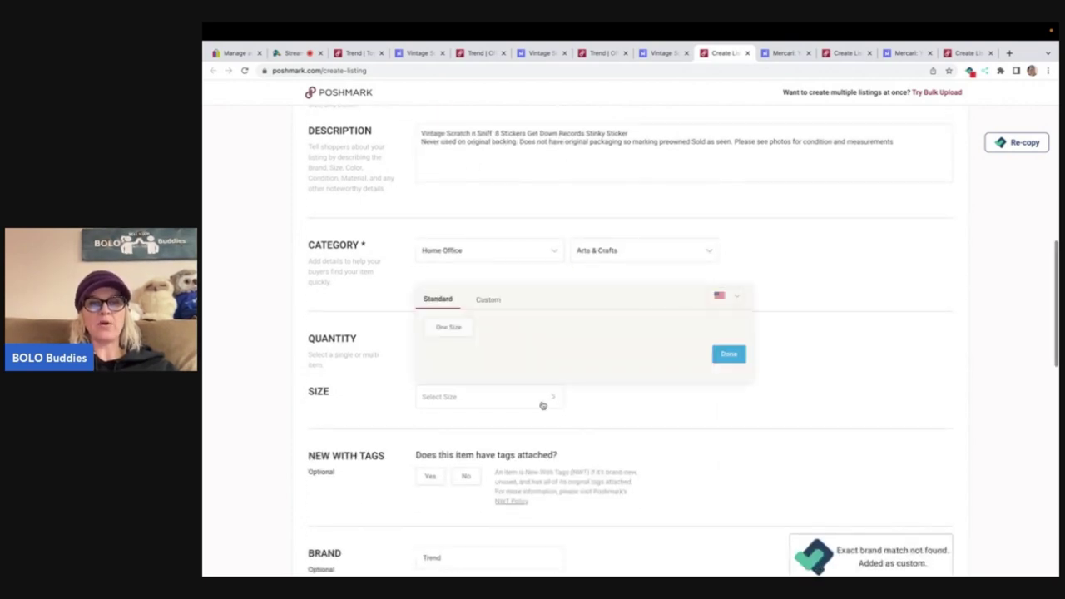
{"action": "left_click", "coordinate": [454, 330]}
{"action": "left_click", "coordinate": [466, 476]}
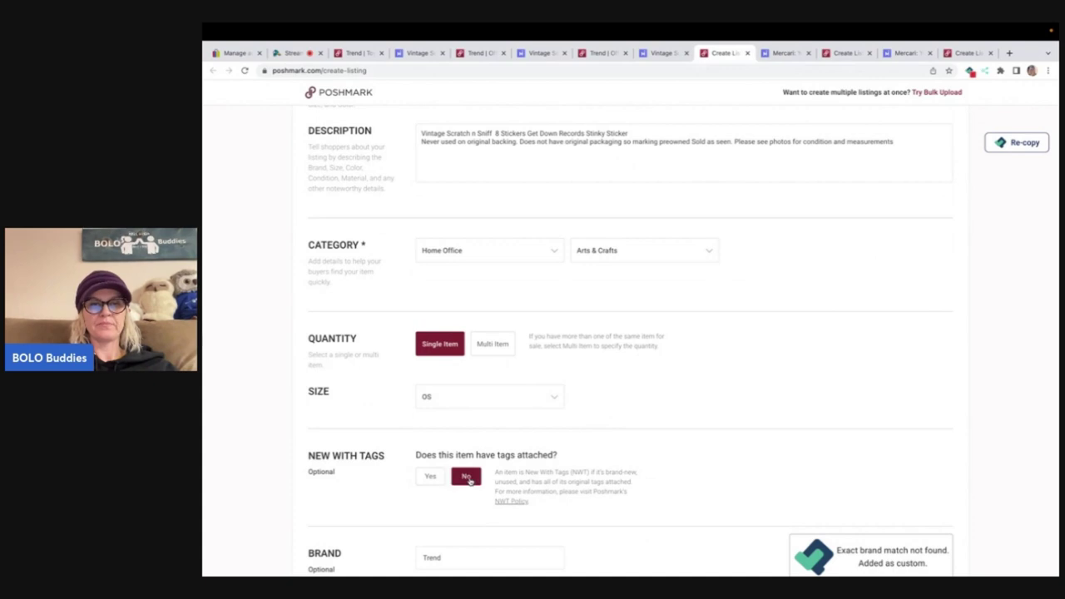
Set the Get Down Records listing's original price to 0 and its Poshmark listing price to 125.
{"action": "scroll", "coordinate": [470, 481], "scroll_direction": "down", "scroll_amount": 5}
{"action": "scroll", "coordinate": [470, 481], "scroll_direction": "down", "scroll_amount": 1}
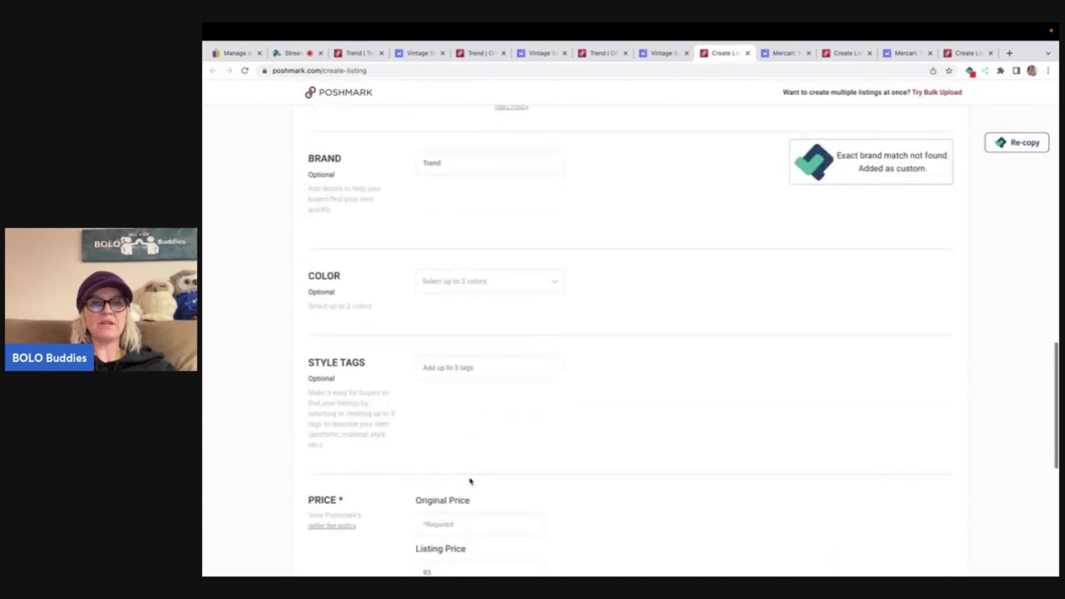
{"action": "scroll", "coordinate": [470, 481], "scroll_direction": "down", "scroll_amount": 2}
{"action": "left_click", "coordinate": [474, 423]}
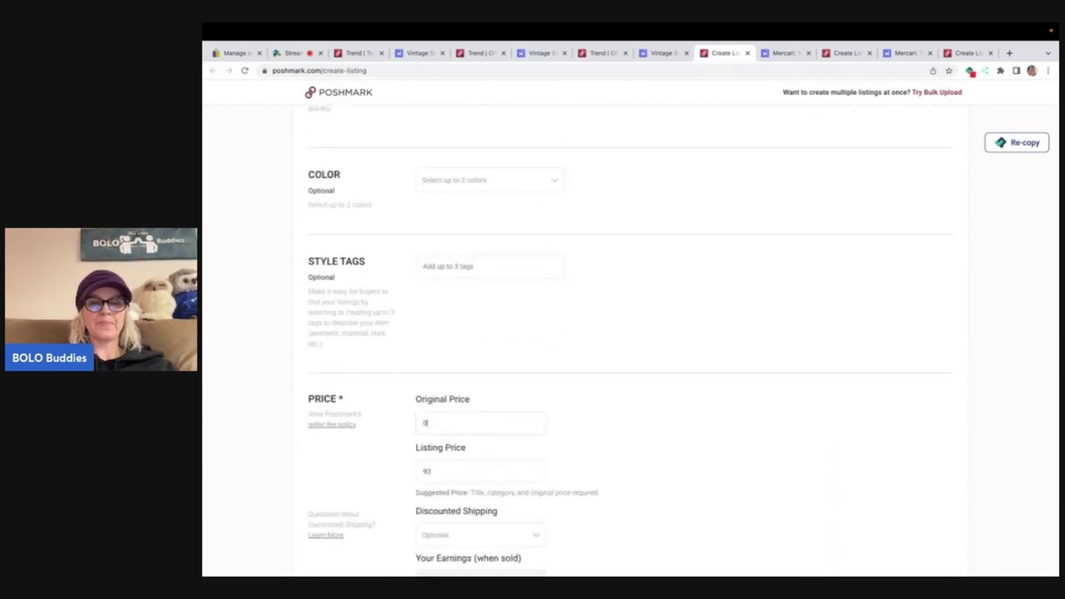
{"action": "double_click", "coordinate": [429, 468]}
{"action": "type", "text": "125"}
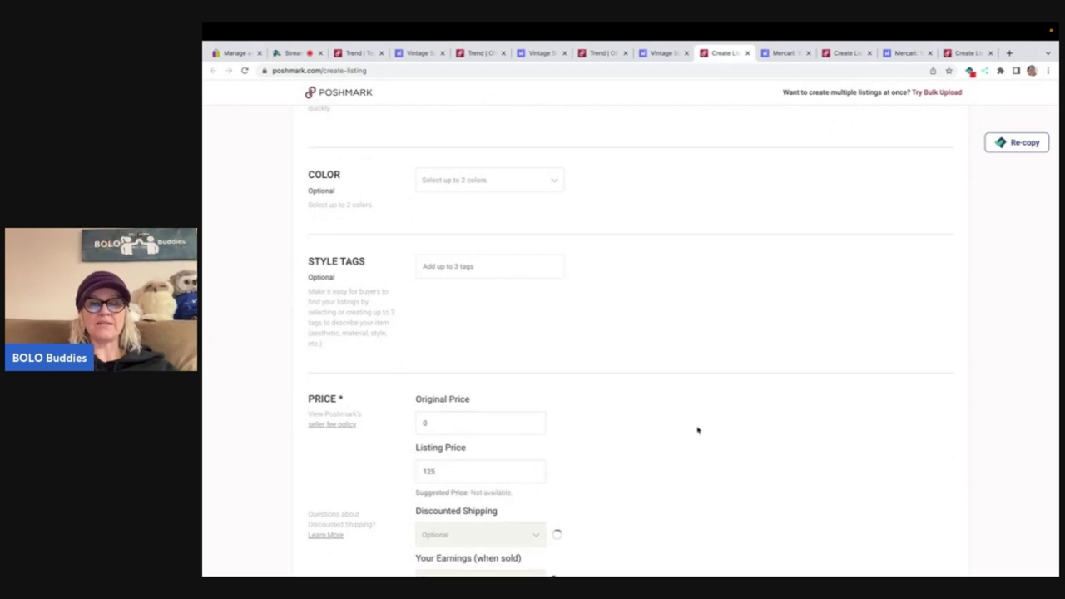
Publish the Get Down Records listing on Poshmark with Facebook and Twitter sharing turned off.
{"action": "scroll", "coordinate": [698, 431], "scroll_direction": "down", "scroll_amount": 5}
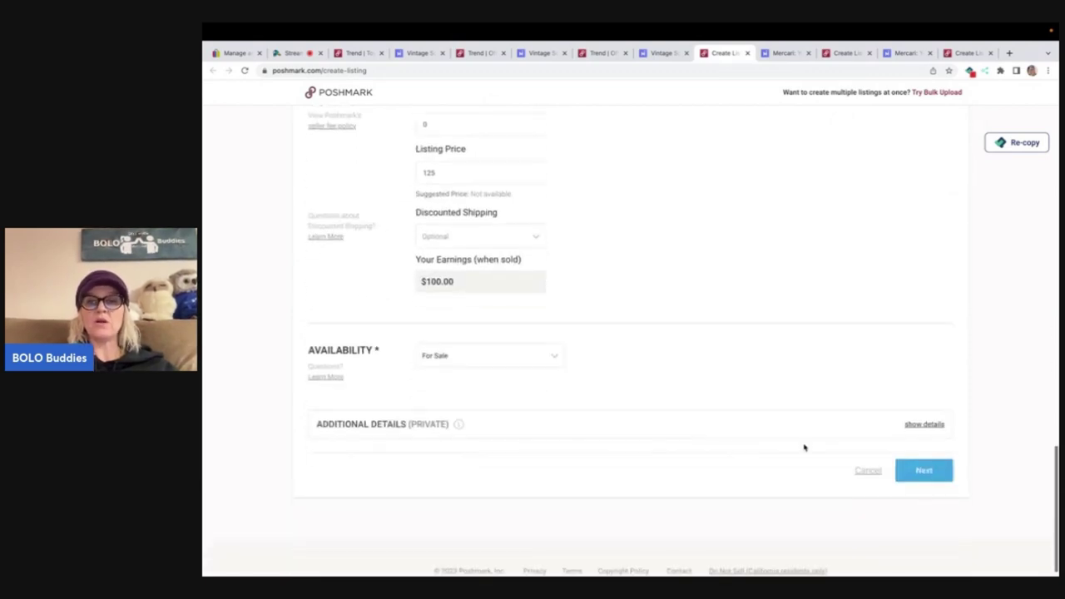
{"action": "left_click", "coordinate": [924, 471]}
{"action": "left_click", "coordinate": [805, 447]}
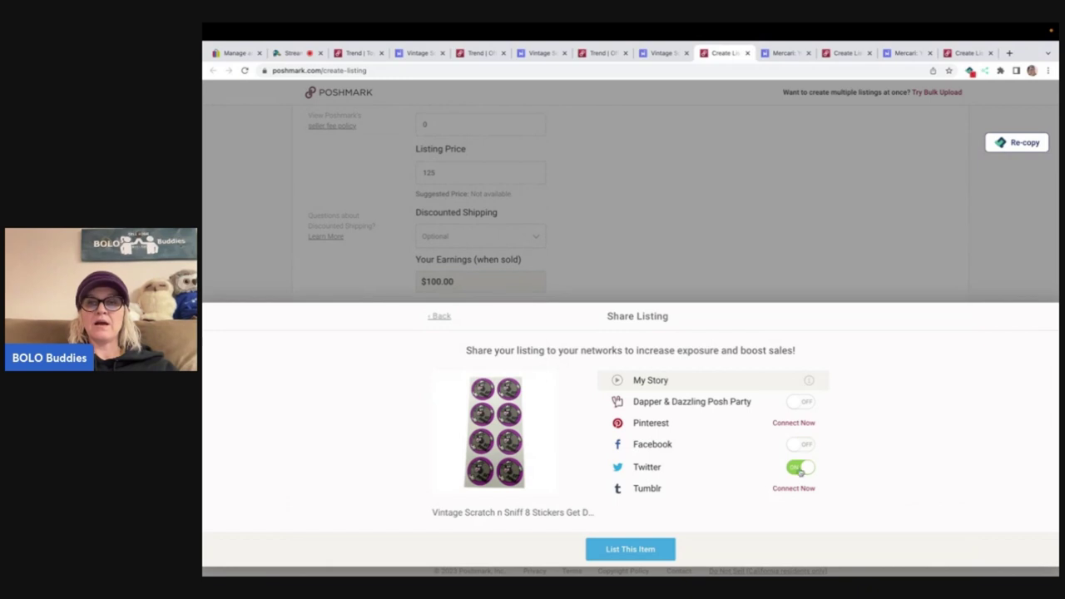
{"action": "left_click", "coordinate": [800, 470]}
{"action": "left_click", "coordinate": [607, 548]}
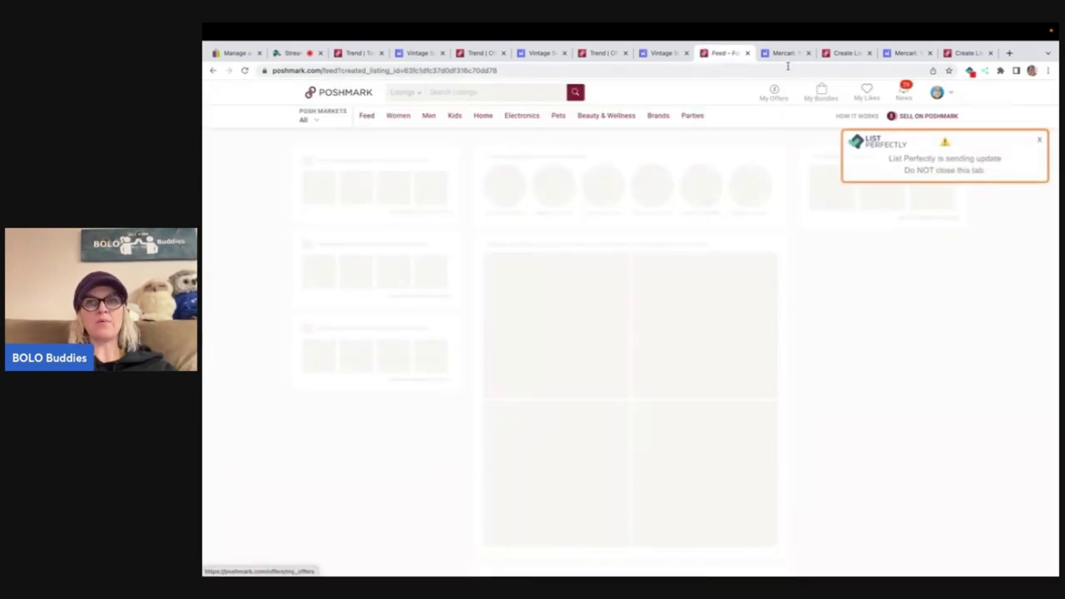
Switch to the Hang In There sticker listing's Mercari form and add the hashtags #Scratchnsniff, #Stickers and #vintage.
{"action": "left_click", "coordinate": [785, 53]}
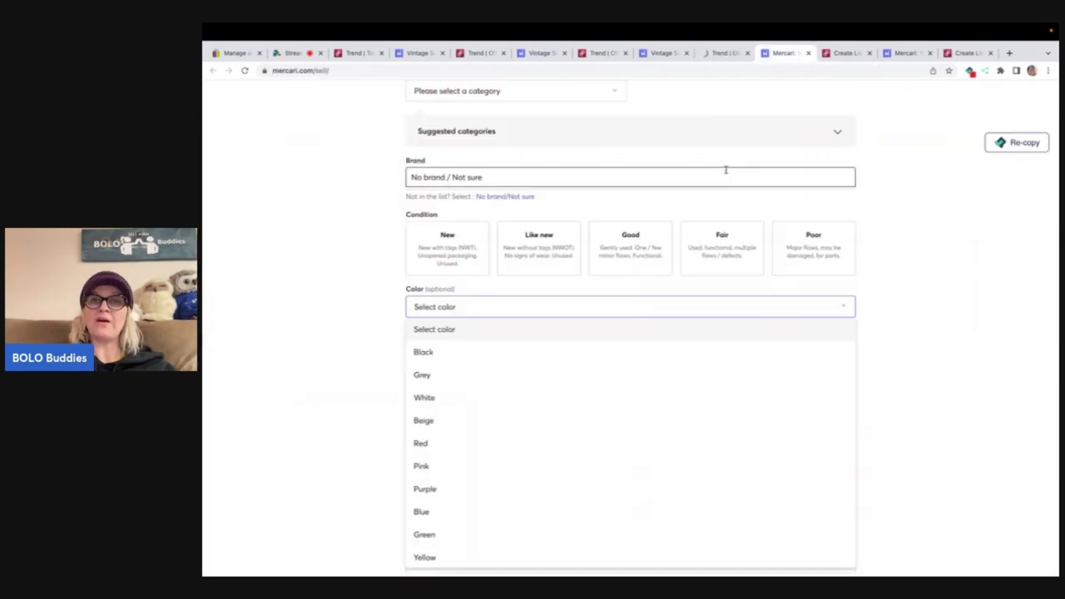
{"action": "scroll", "coordinate": [726, 171], "scroll_direction": "up", "scroll_amount": 4}
{"action": "scroll", "coordinate": [673, 209], "scroll_direction": "up", "scroll_amount": 2}
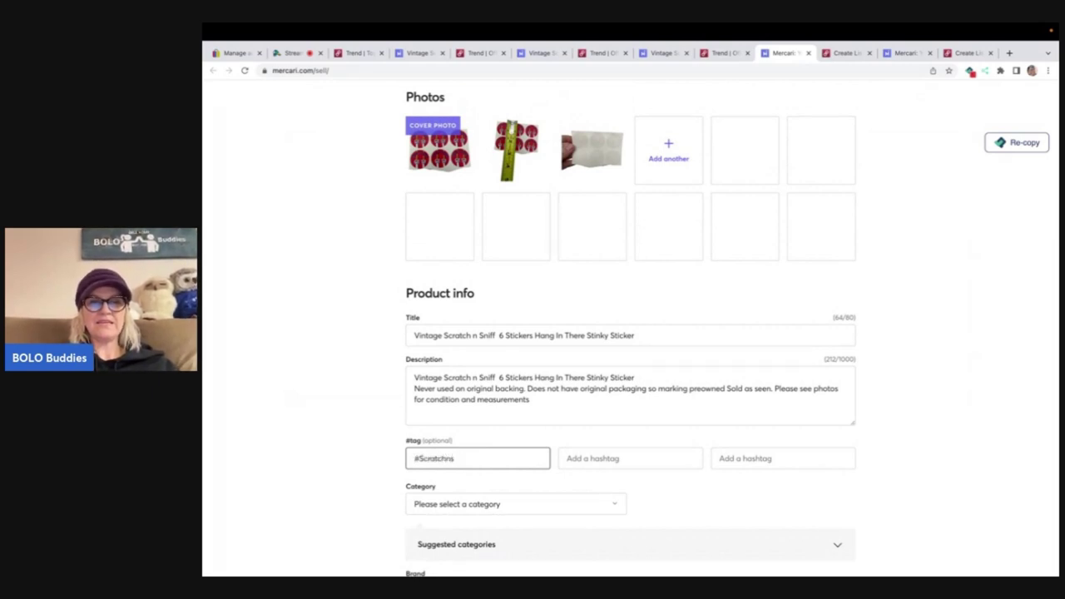
{"action": "type", "text": "ff"}
{"action": "key", "text": "Tab"}
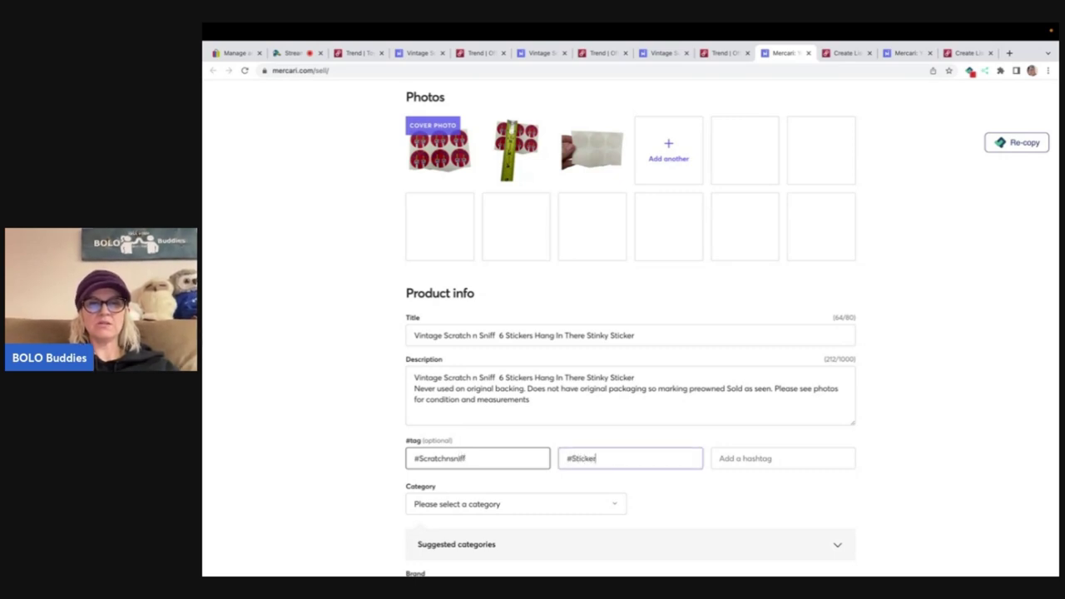
{"action": "key", "text": "Tab"}
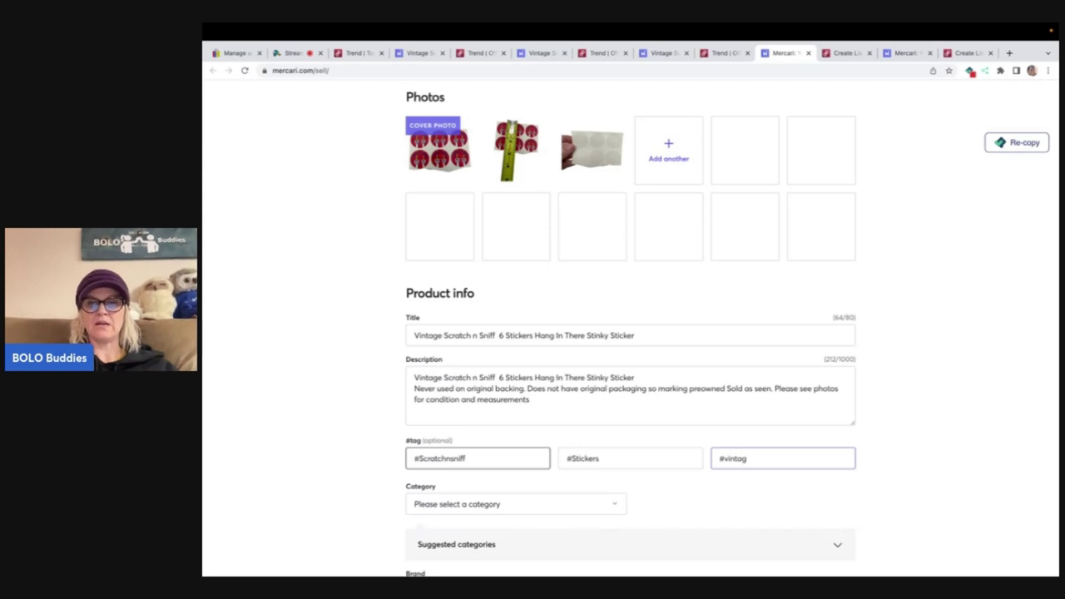
Set the Hang In There listing's category to Toys & Collectibles, Arts & Crafts, Stickers and its condition to Good.
{"action": "scroll", "coordinate": [516, 466], "scroll_direction": "down", "scroll_amount": 2}
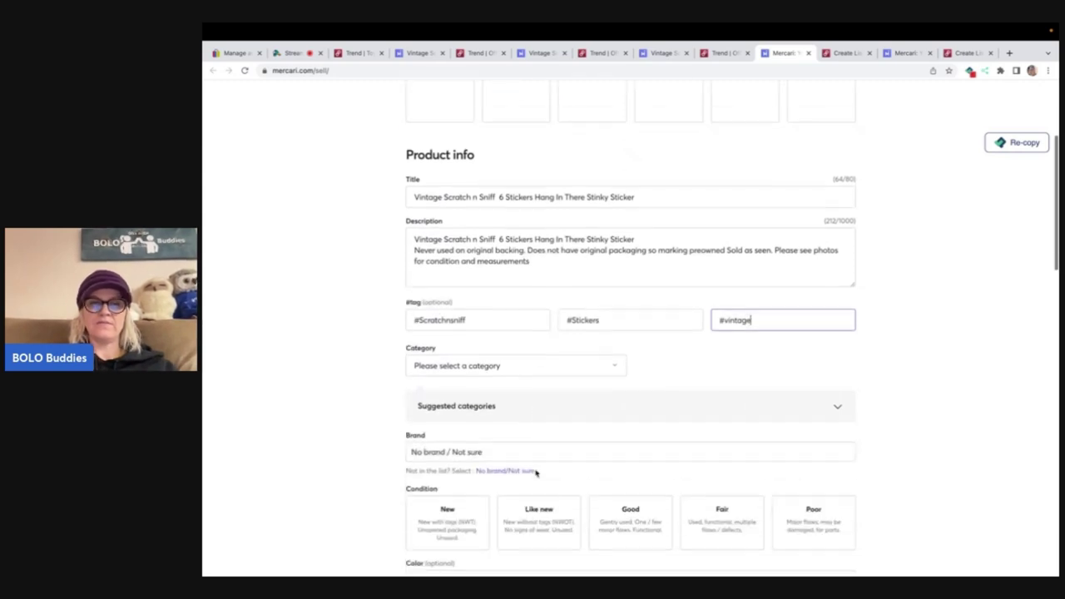
{"action": "left_click", "coordinate": [532, 389]}
{"action": "left_click", "coordinate": [522, 423]}
{"action": "scroll", "coordinate": [508, 430], "scroll_direction": "down", "scroll_amount": 3}
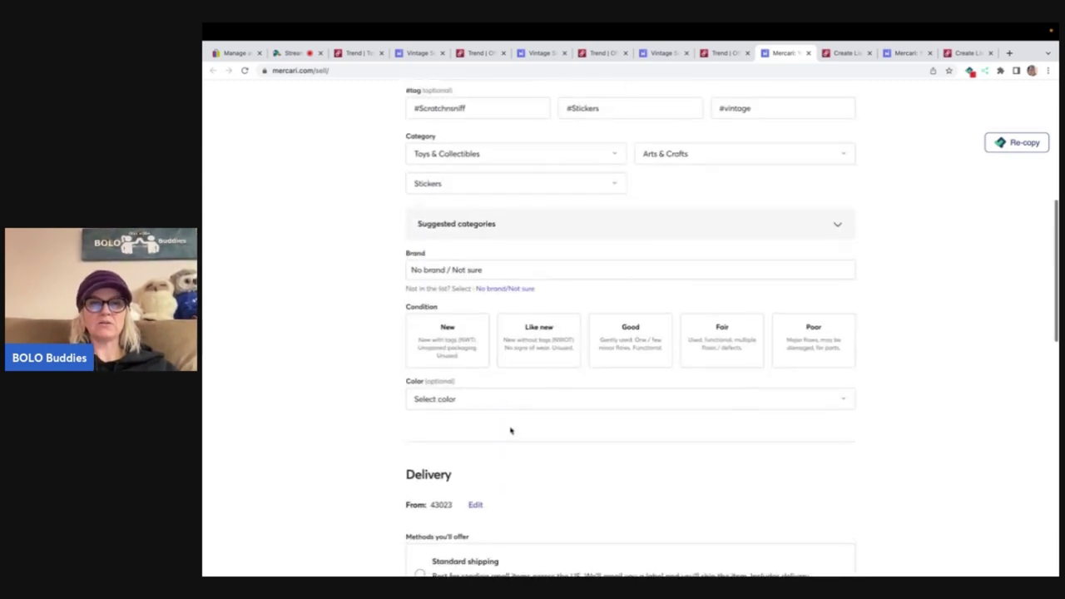
{"action": "left_click", "coordinate": [629, 287]}
Set the Hang In There listing's Mercari price to 125 and turn off automatic price adjustment.
{"action": "scroll", "coordinate": [611, 297], "scroll_direction": "down", "scroll_amount": 5}
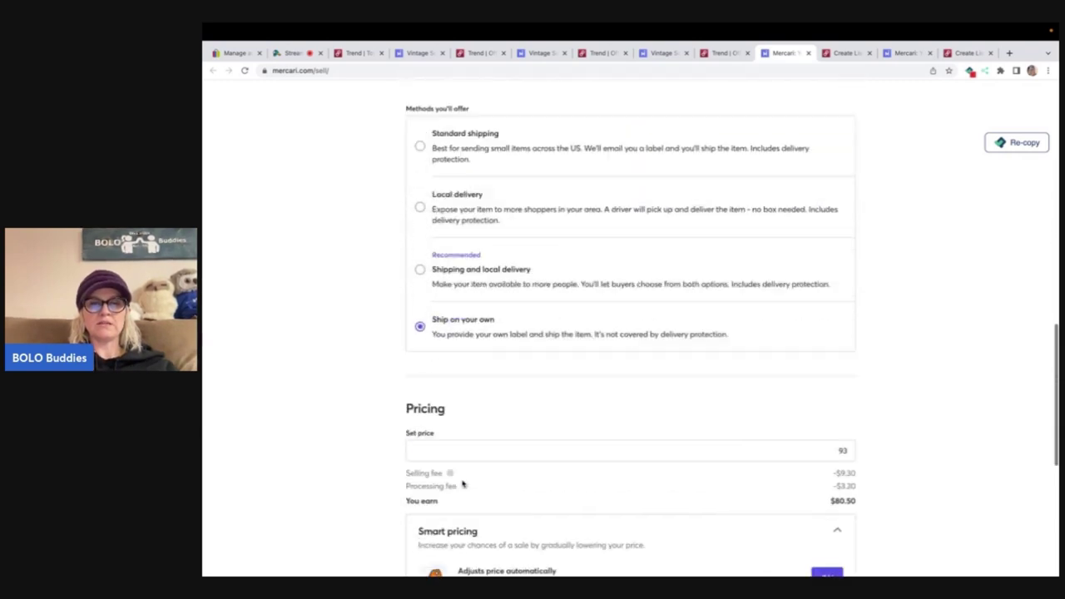
{"action": "left_click", "coordinate": [819, 413]}
{"action": "key", "text": "BackSpace"}
{"action": "key", "text": "BackSpace"}
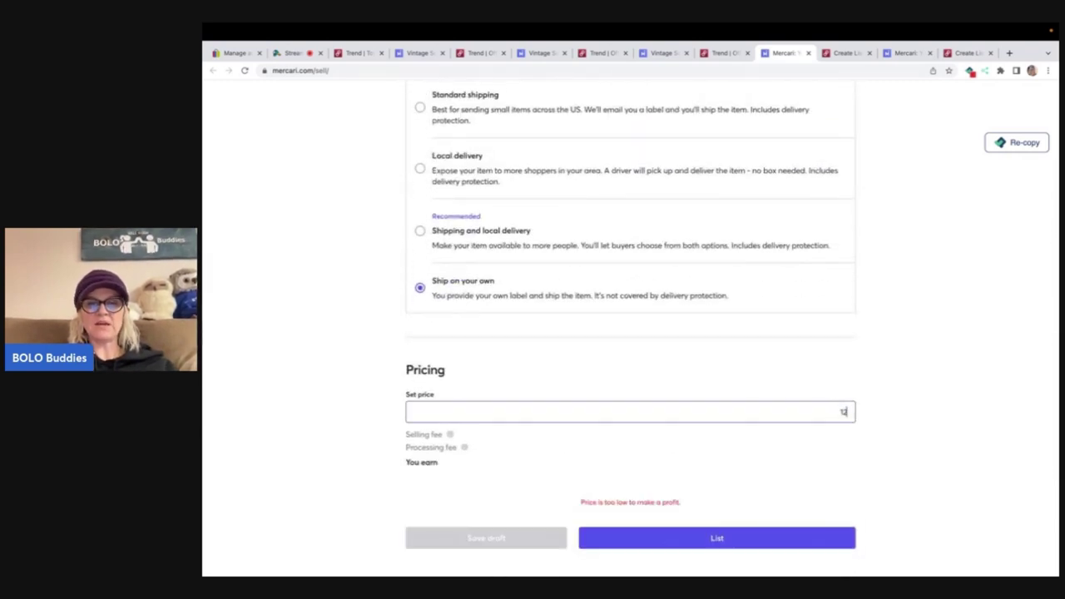
{"action": "type", "text": "125"}
{"action": "left_click", "coordinate": [826, 539]}
Publish the Hang In There sticker listing on Mercari and switch to its Poshmark listing form.
{"action": "scroll", "coordinate": [828, 545], "scroll_direction": "down", "scroll_amount": 4}
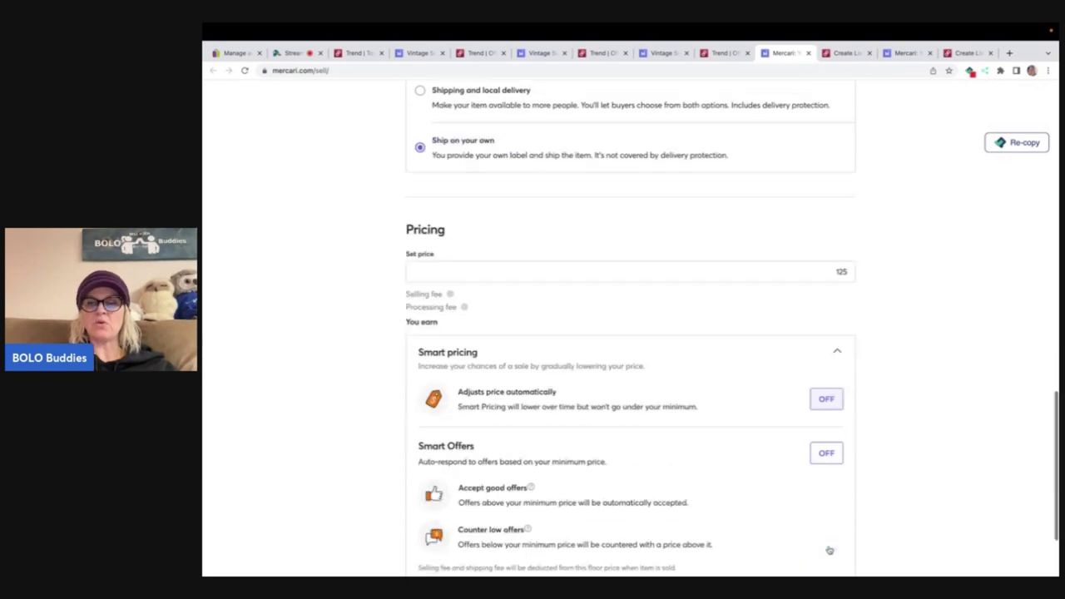
{"action": "left_click", "coordinate": [744, 528]}
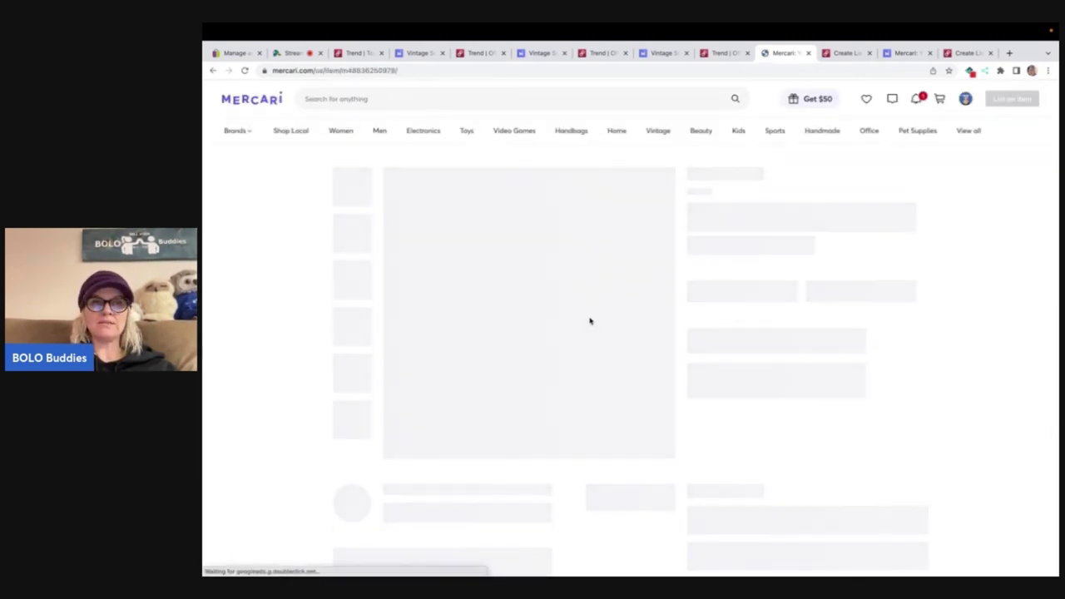
{"action": "left_click", "coordinate": [846, 53]}
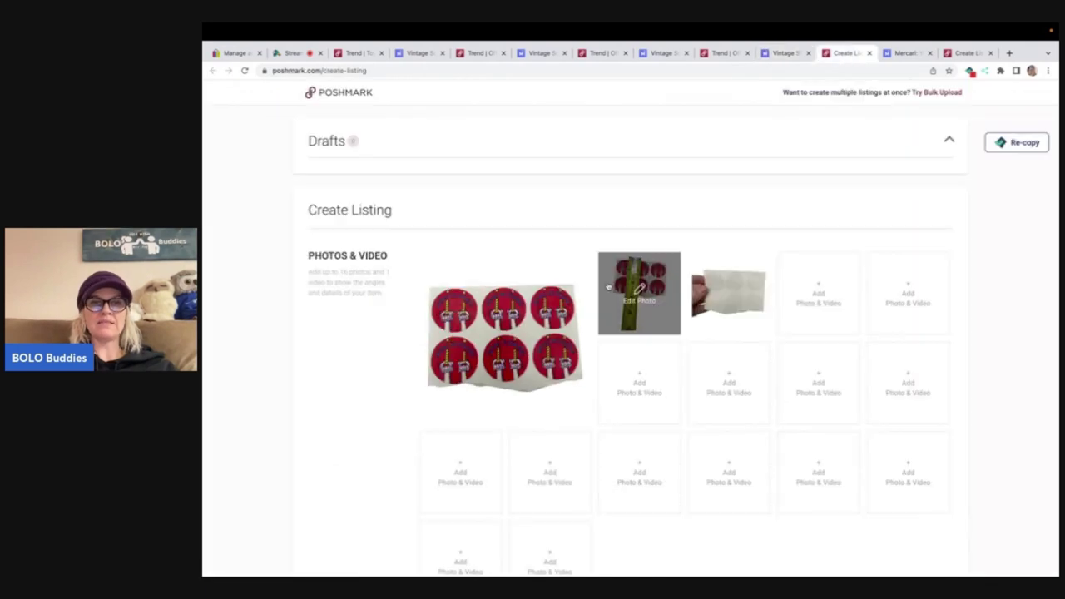
Set the Hang In There listing's Poshmark category to Home Office with the Arts & Crafts subcategory.
{"action": "scroll", "coordinate": [608, 286], "scroll_direction": "down", "scroll_amount": 2}
{"action": "scroll", "coordinate": [608, 287], "scroll_direction": "down", "scroll_amount": 3}
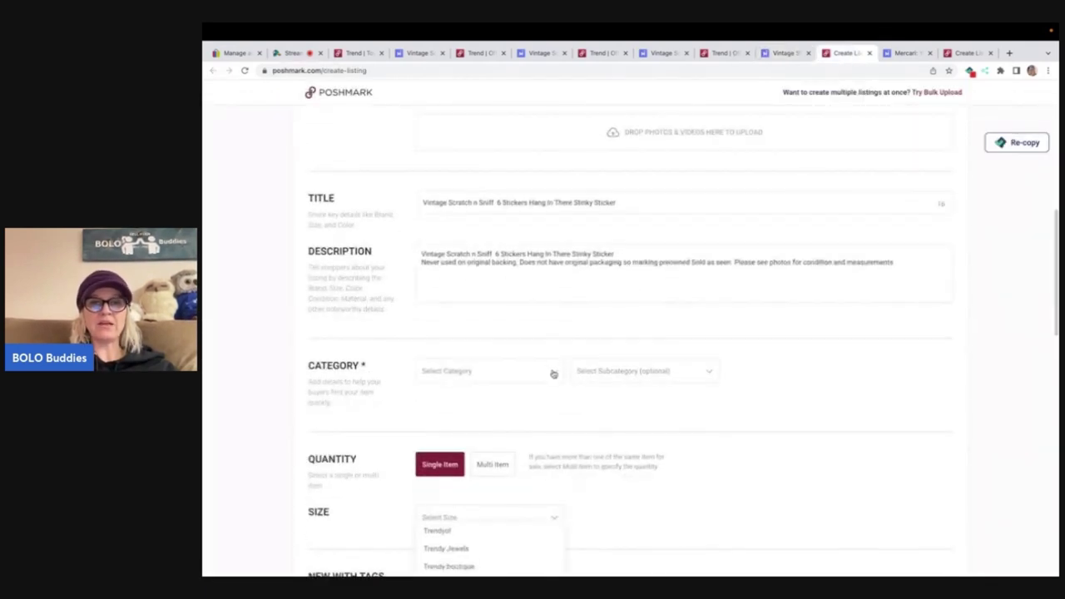
{"action": "left_click", "coordinate": [553, 374]}
{"action": "left_click", "coordinate": [498, 313]}
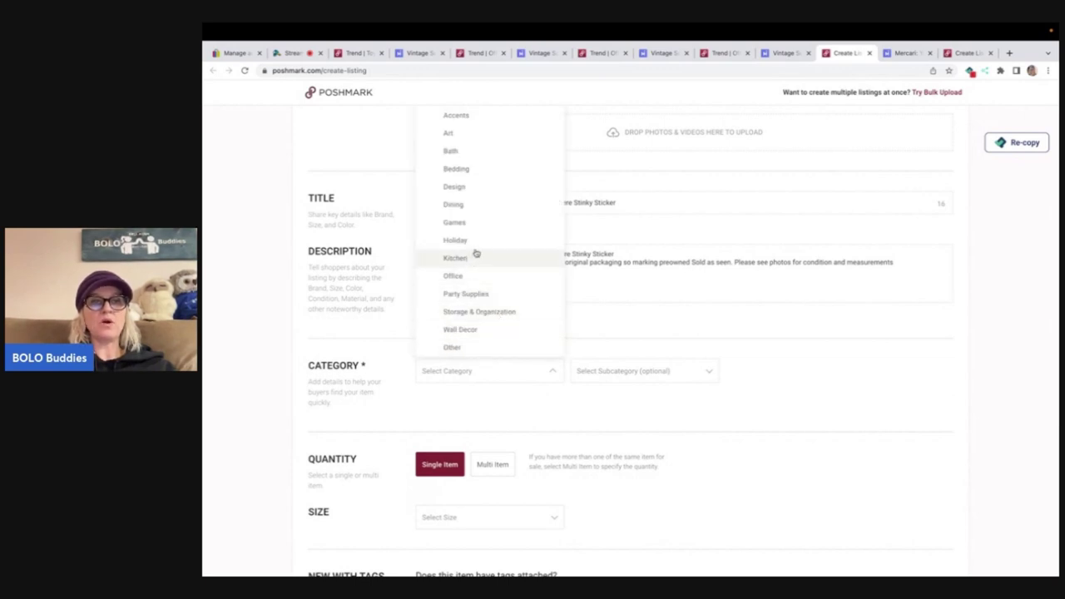
{"action": "left_click", "coordinate": [473, 284]}
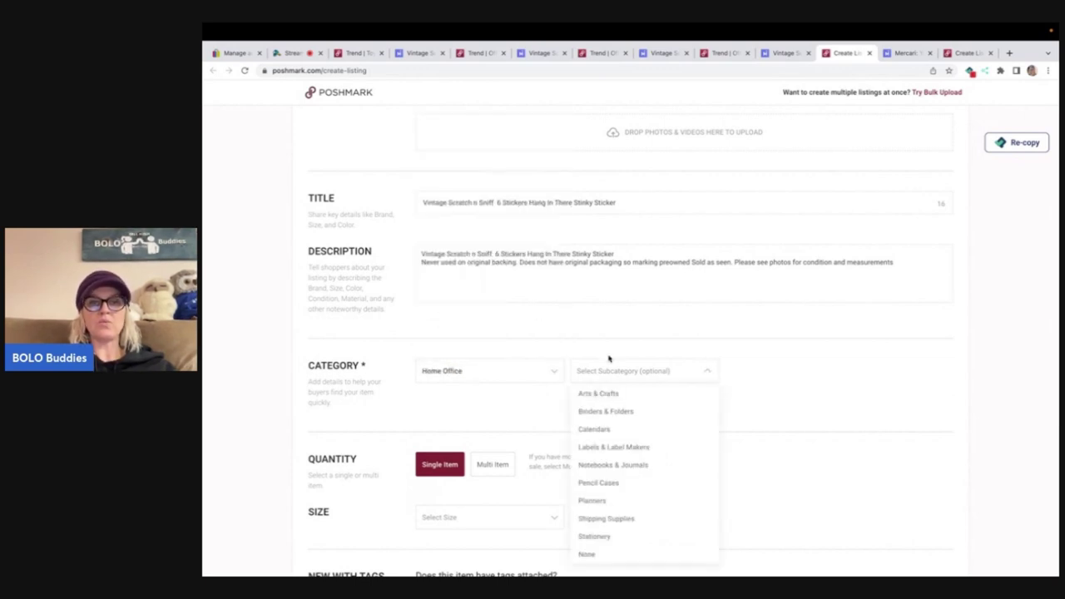
{"action": "left_click", "coordinate": [608, 395]}
Set the Hang In There listing's size to One Size and mark the item as not having tags attached.
{"action": "scroll", "coordinate": [609, 397], "scroll_direction": "down", "scroll_amount": 2}
{"action": "left_click", "coordinate": [521, 415]}
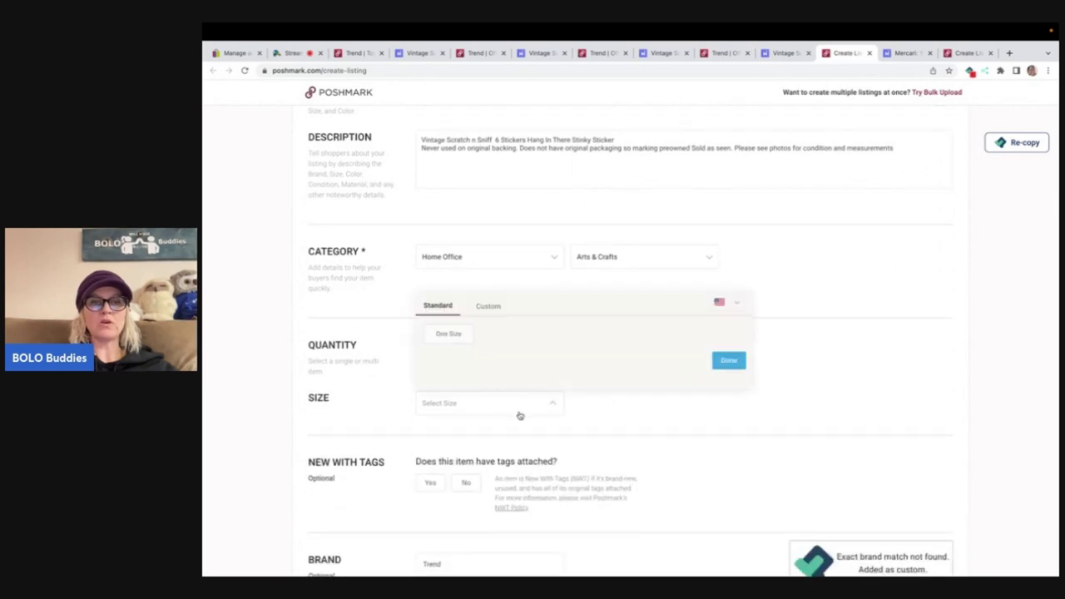
{"action": "left_click", "coordinate": [449, 334]}
{"action": "left_click", "coordinate": [467, 485]}
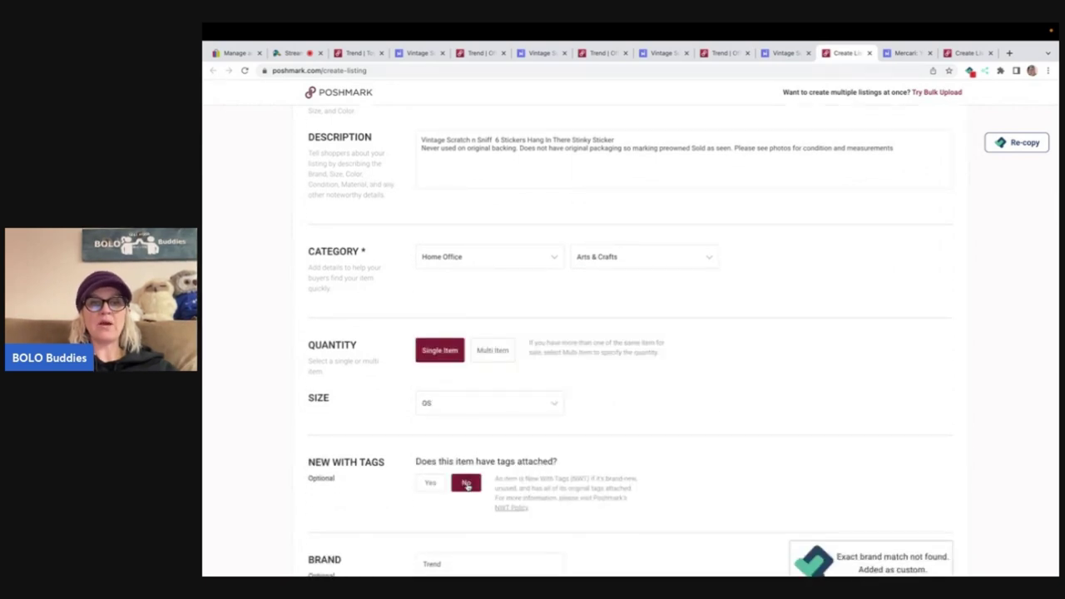
Set the Hang In There listing's original price to 0 and its Poshmark listing price to 125.
{"action": "scroll", "coordinate": [466, 485], "scroll_direction": "down", "scroll_amount": 5}
{"action": "scroll", "coordinate": [458, 404], "scroll_direction": "down", "scroll_amount": 2}
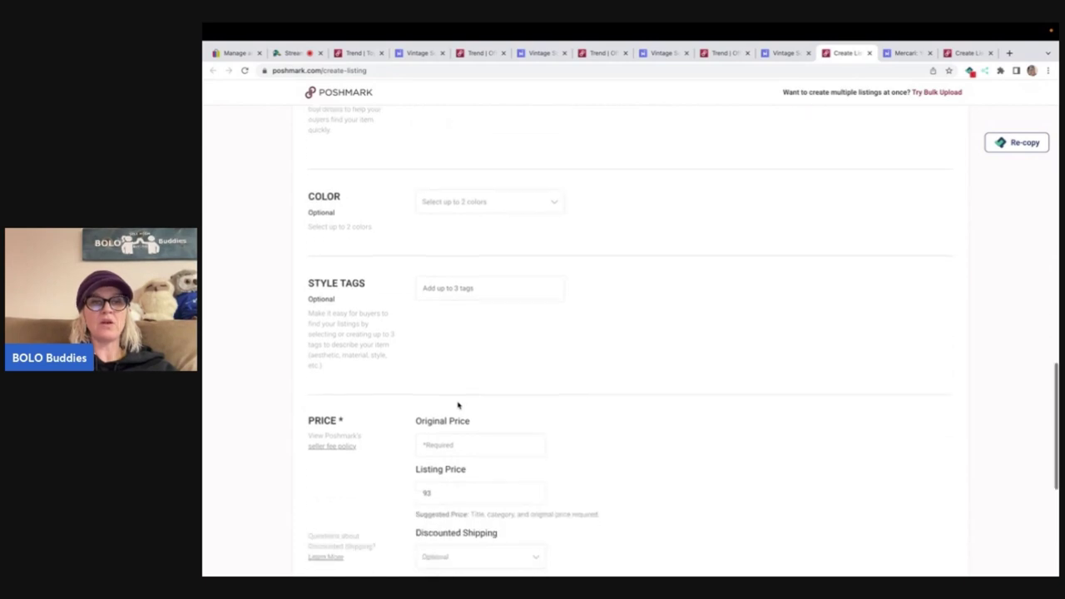
{"action": "left_click", "coordinate": [442, 442]}
{"action": "type", "text": "0"}
{"action": "key", "text": "Tab"}
{"action": "type", "text": "12"}
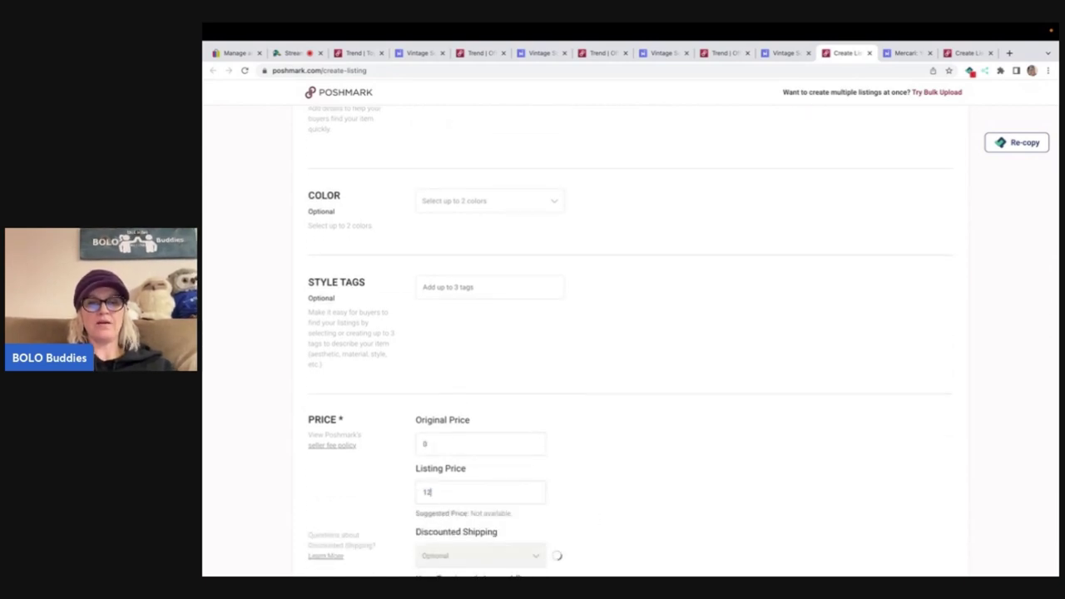
Publish the Hang In There listing on Poshmark with Facebook and Twitter sharing turned off.
{"action": "scroll", "coordinate": [672, 448], "scroll_direction": "down", "scroll_amount": 4}
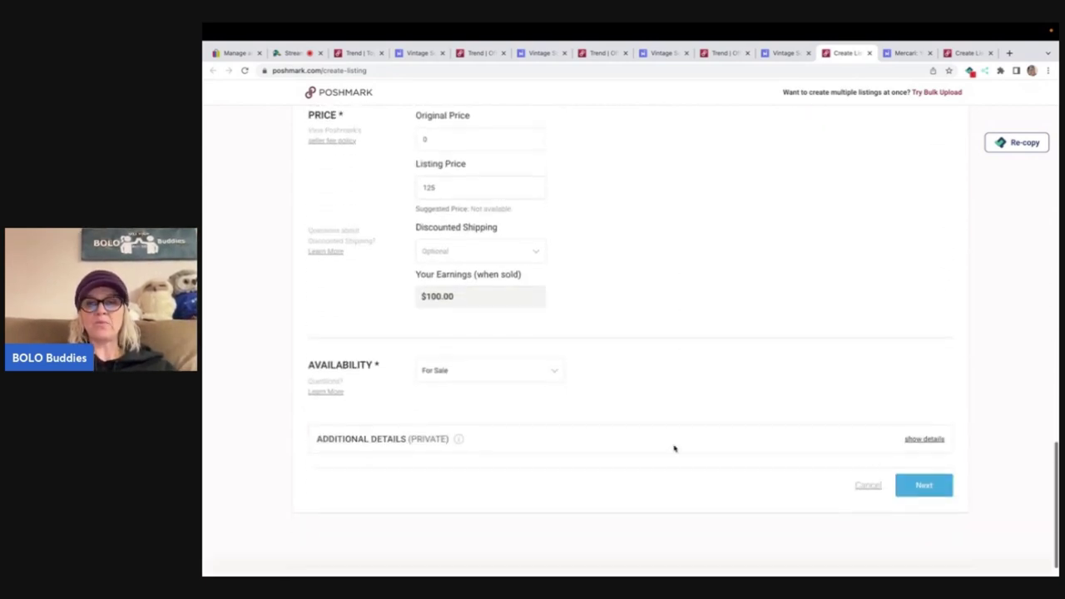
{"action": "left_click", "coordinate": [925, 458]}
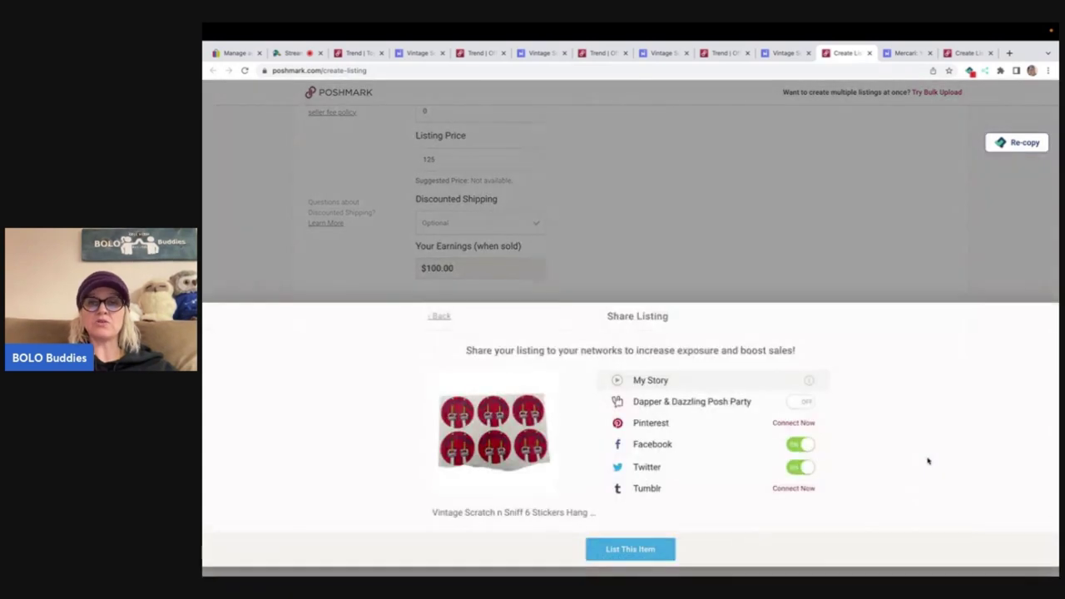
{"action": "left_click", "coordinate": [800, 447]}
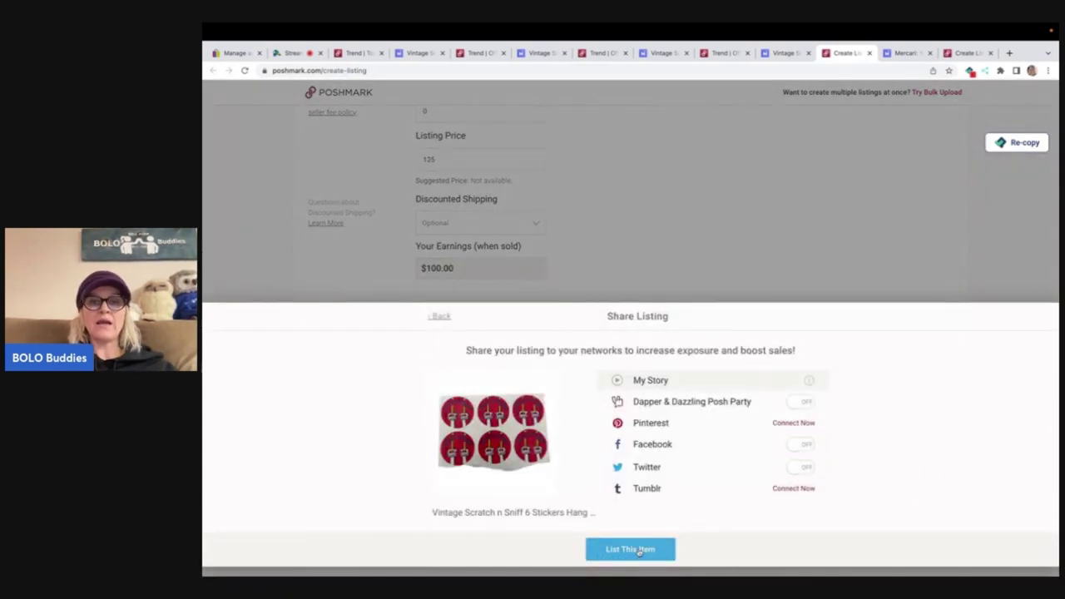
{"action": "left_click", "coordinate": [638, 550]}
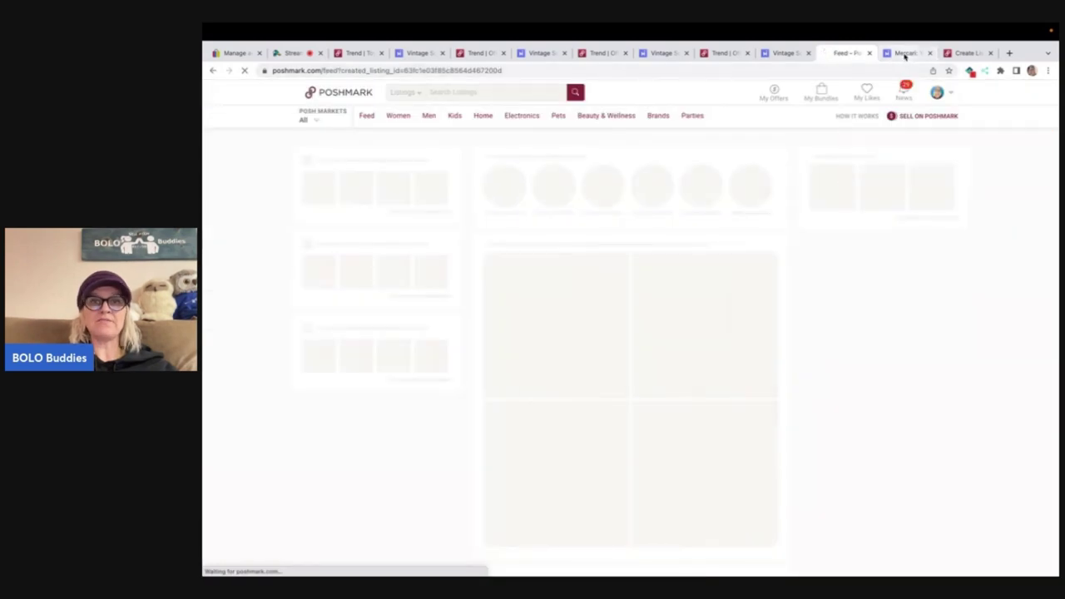
Add the hashtags #Scratchnsniff, #stickers and #watermelon to the Melon Power Watermelon listing on Mercari.
{"action": "left_click", "coordinate": [905, 53]}
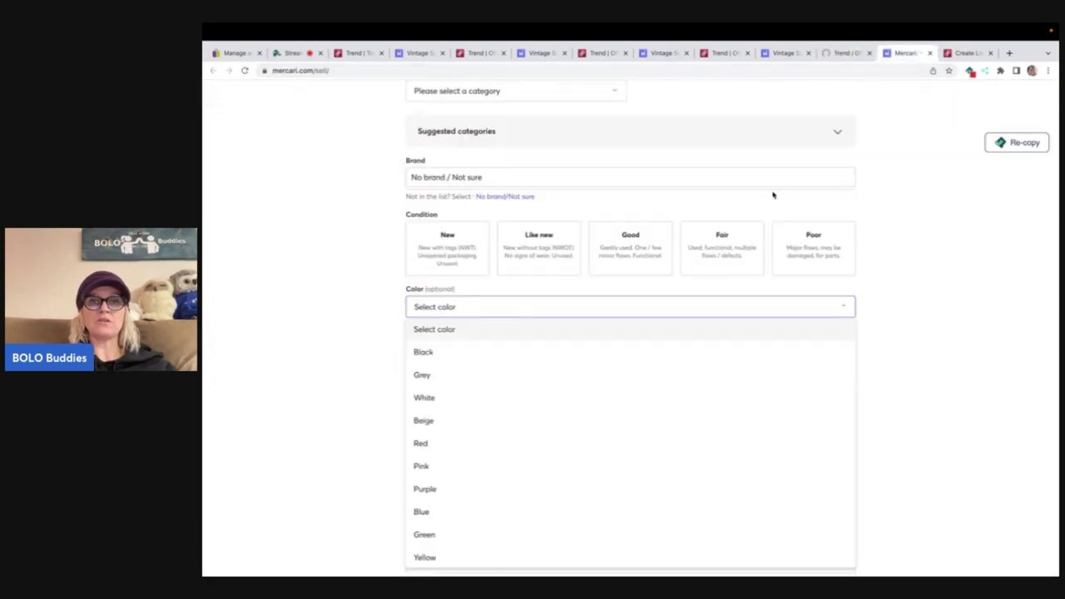
{"action": "scroll", "coordinate": [774, 194], "scroll_direction": "up", "scroll_amount": 5}
{"action": "left_click", "coordinate": [492, 390]}
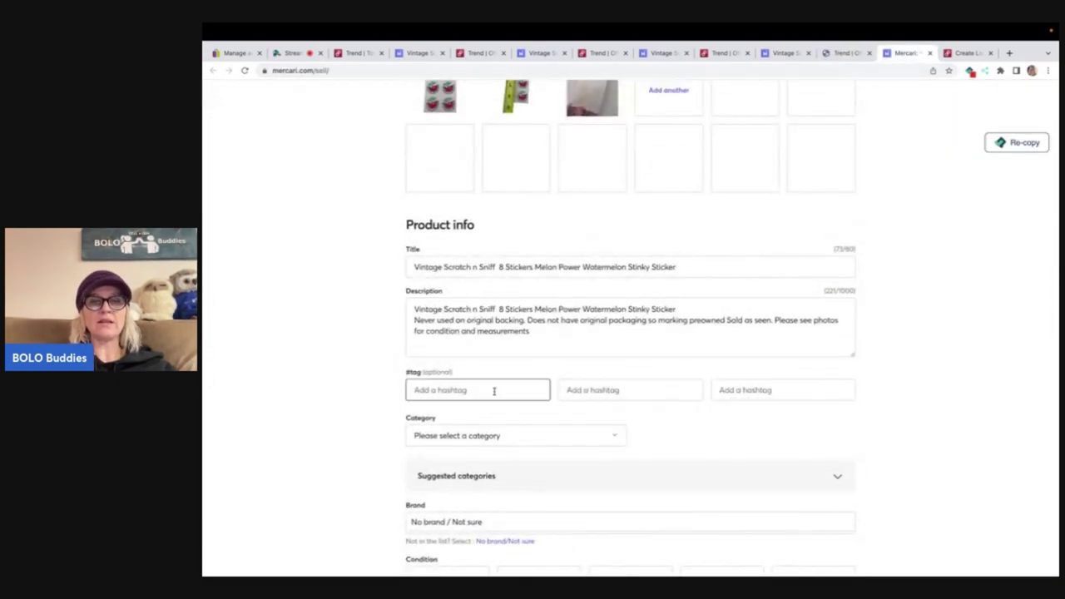
{"action": "type", "text": "#Scratchnsniff"}
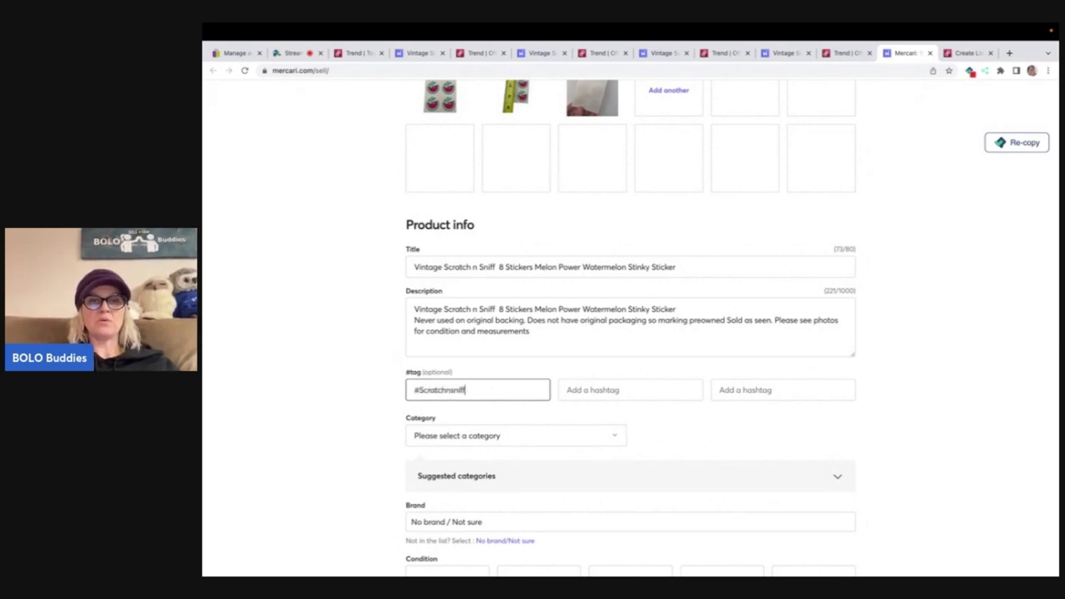
{"action": "left_click", "coordinate": [568, 389]}
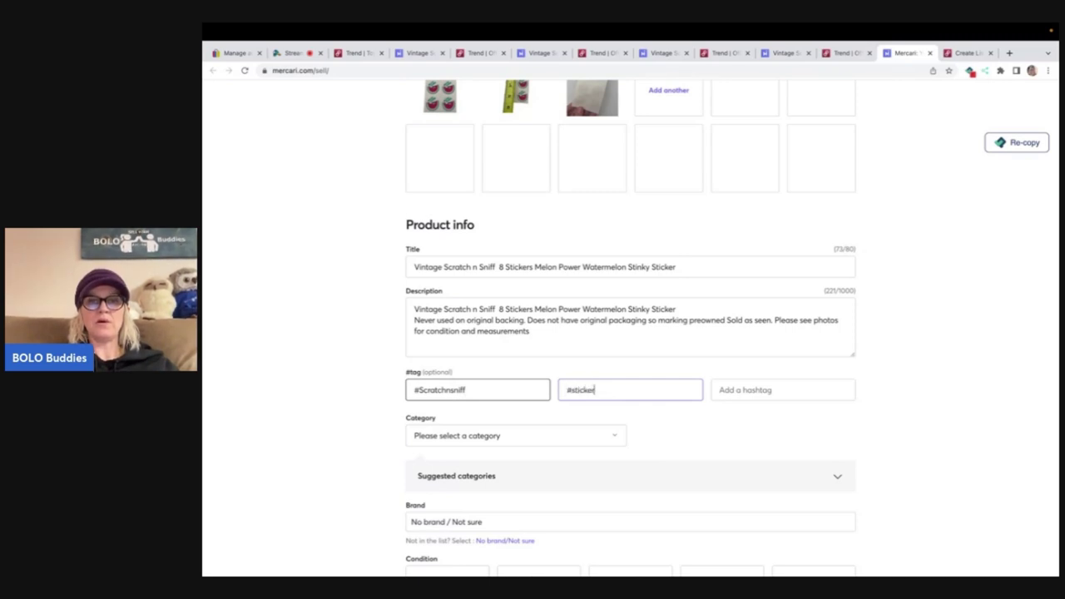
{"action": "type", "text": "#stickers"}
{"action": "key", "text": "Tab"}
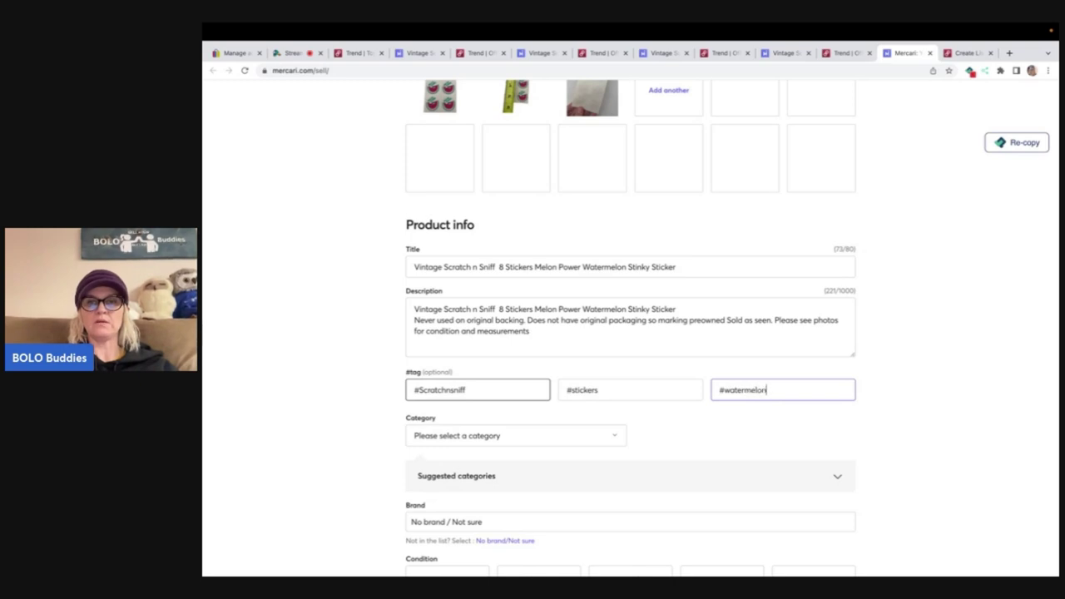
Assign the suggested Stickers category under Toys & Collectibles, Arts & Crafts to the Melon Power listing and set its condition to Good.
{"action": "scroll", "coordinate": [478, 383], "scroll_direction": "down", "scroll_amount": 3}
{"action": "left_click", "coordinate": [462, 294]}
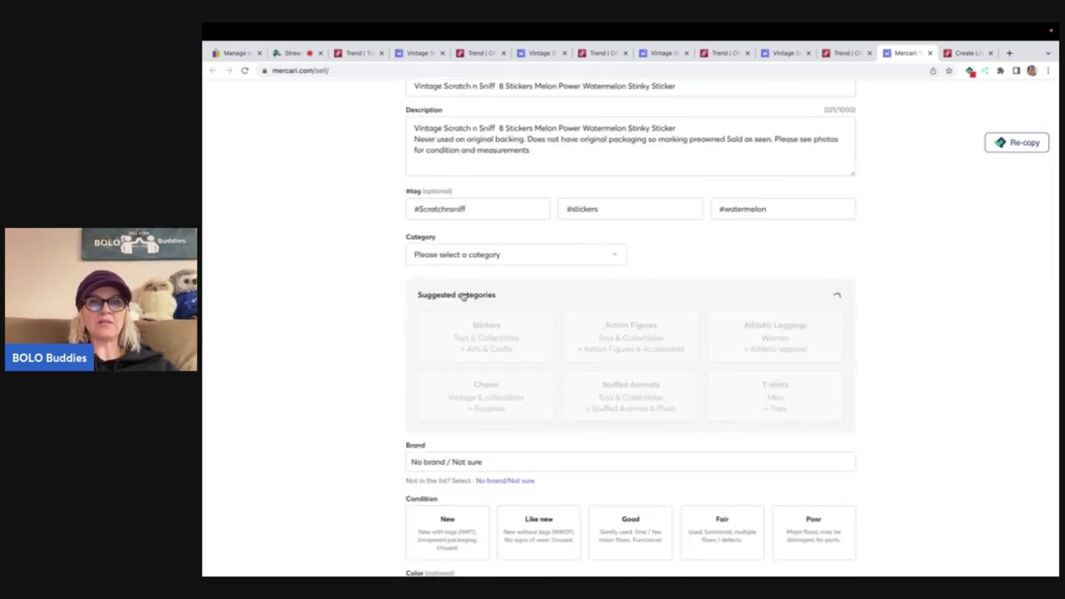
{"action": "left_click", "coordinate": [478, 340]}
{"action": "scroll", "coordinate": [624, 340], "scroll_direction": "down", "scroll_amount": 1}
{"action": "left_click", "coordinate": [637, 319]}
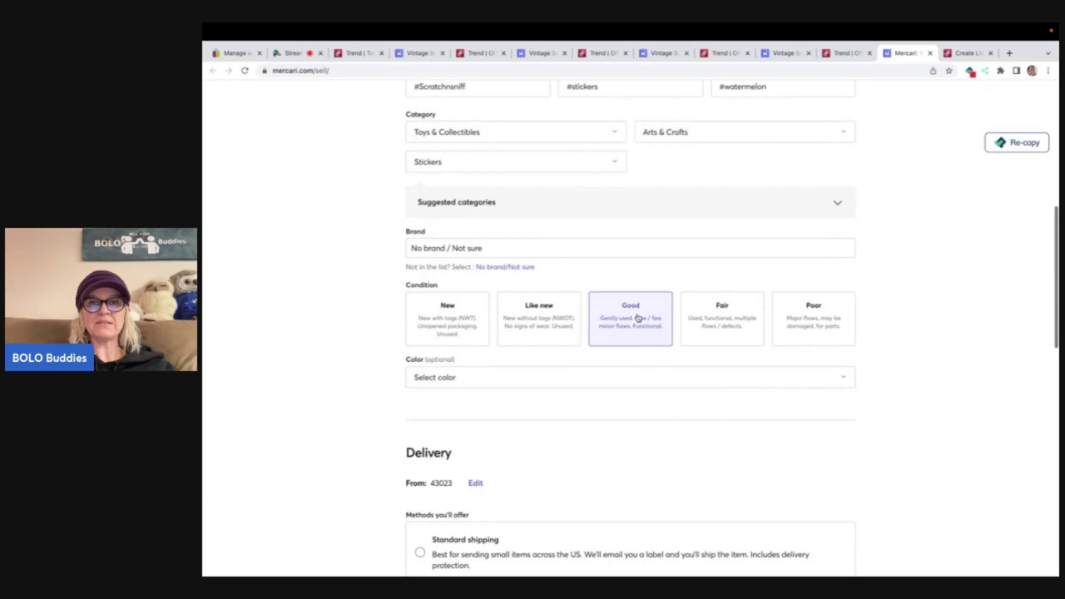
Set the Melon Power listing's Mercari price to 100 with automatic price adjustment off, and publish it.
{"action": "scroll", "coordinate": [637, 319], "scroll_direction": "down", "scroll_amount": 8}
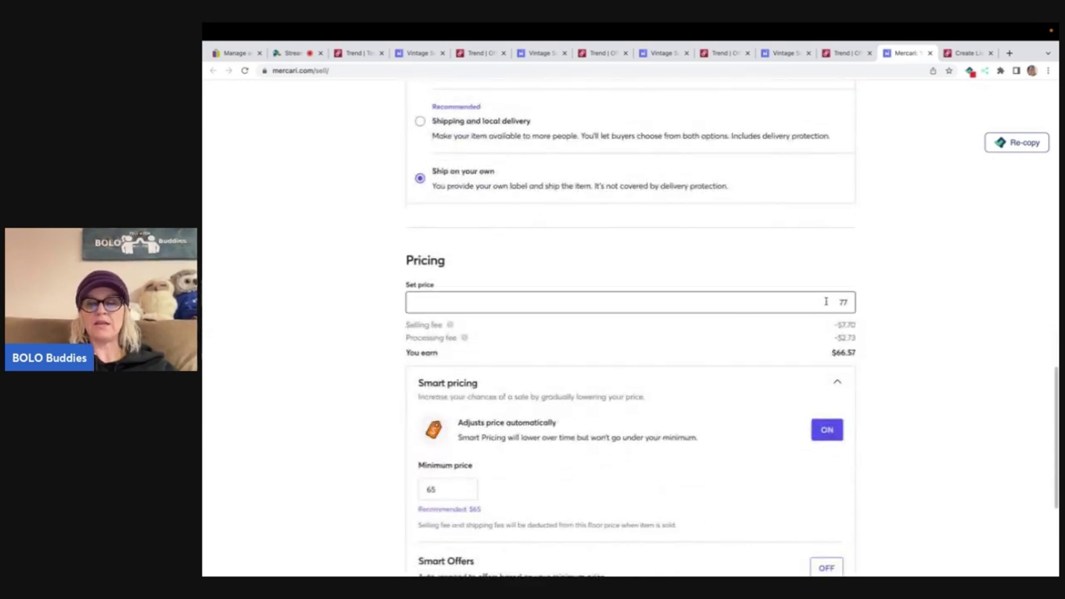
{"action": "double_click", "coordinate": [841, 302]}
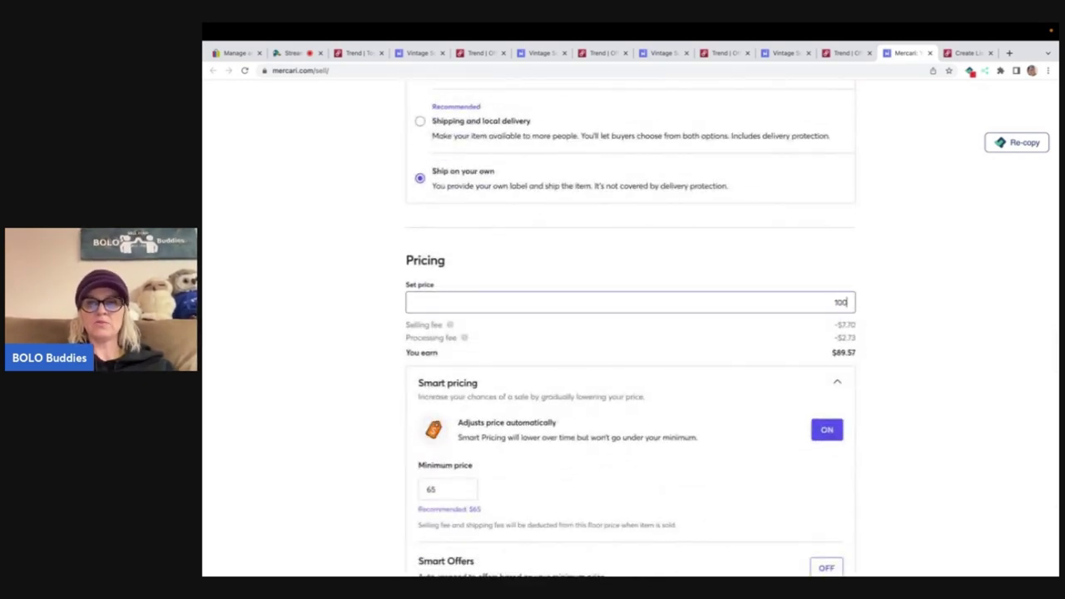
{"action": "left_click", "coordinate": [827, 430]}
{"action": "scroll", "coordinate": [820, 437], "scroll_direction": "down", "scroll_amount": 2}
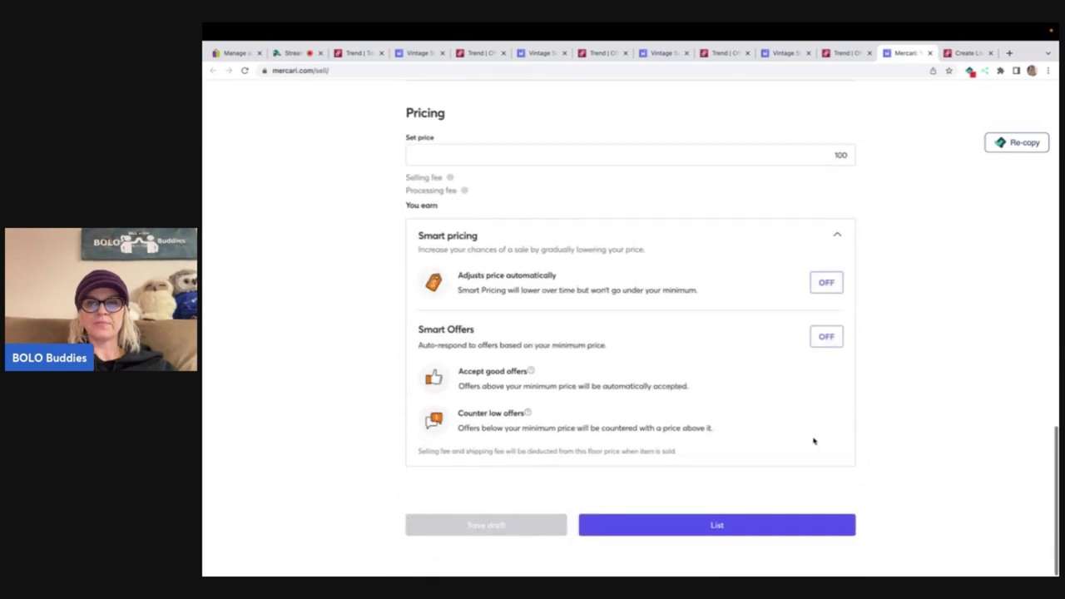
{"action": "left_click", "coordinate": [717, 526]}
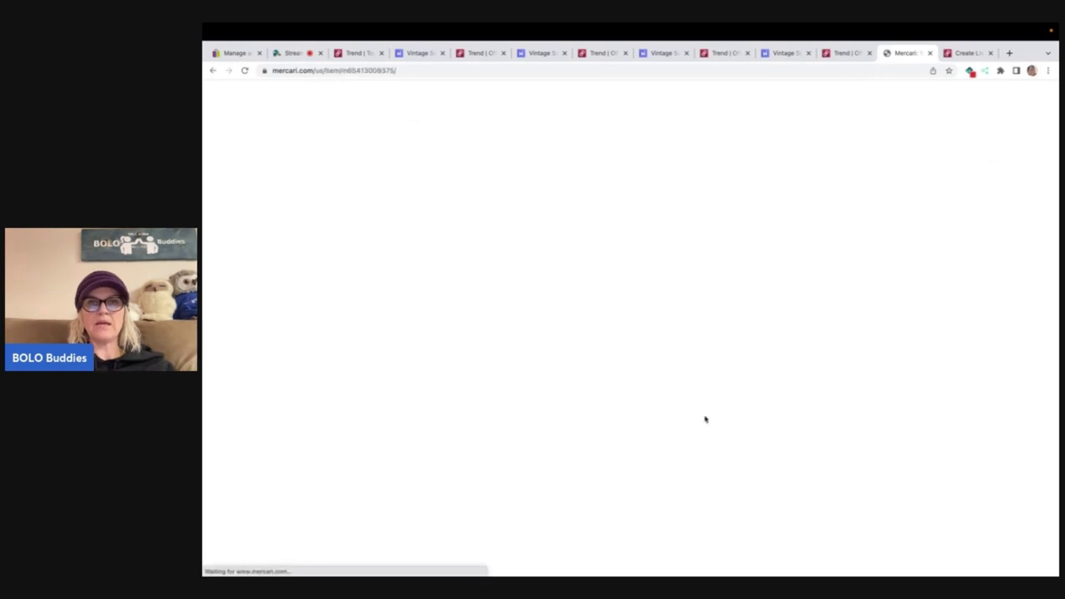
Set the Melon Power listing's Poshmark category to Home Office with the Arts & Crafts subcategory.
{"action": "left_click", "coordinate": [961, 53]}
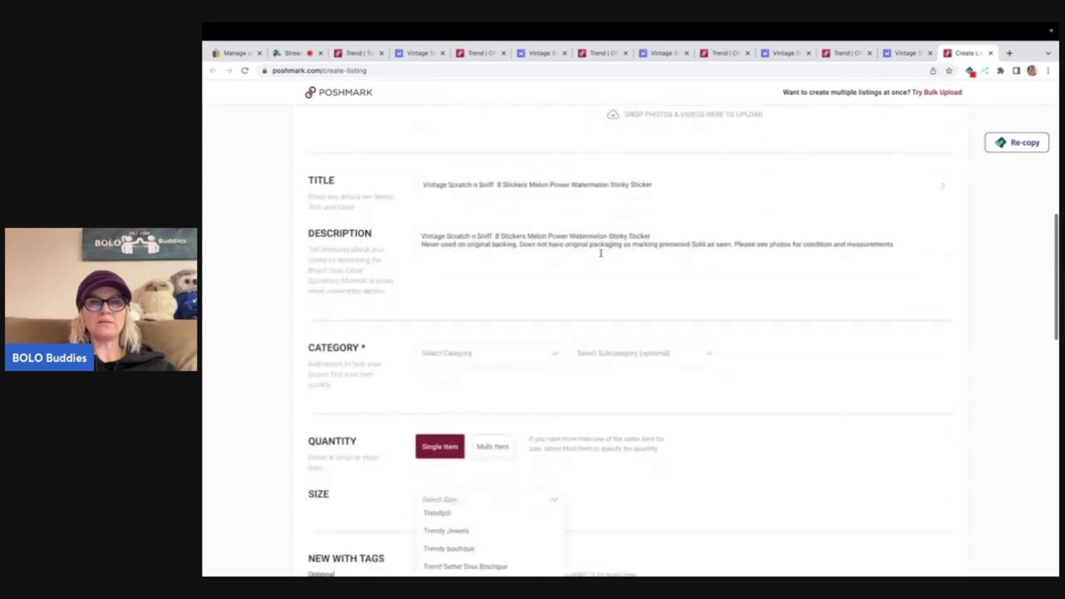
{"action": "left_click", "coordinate": [550, 358]}
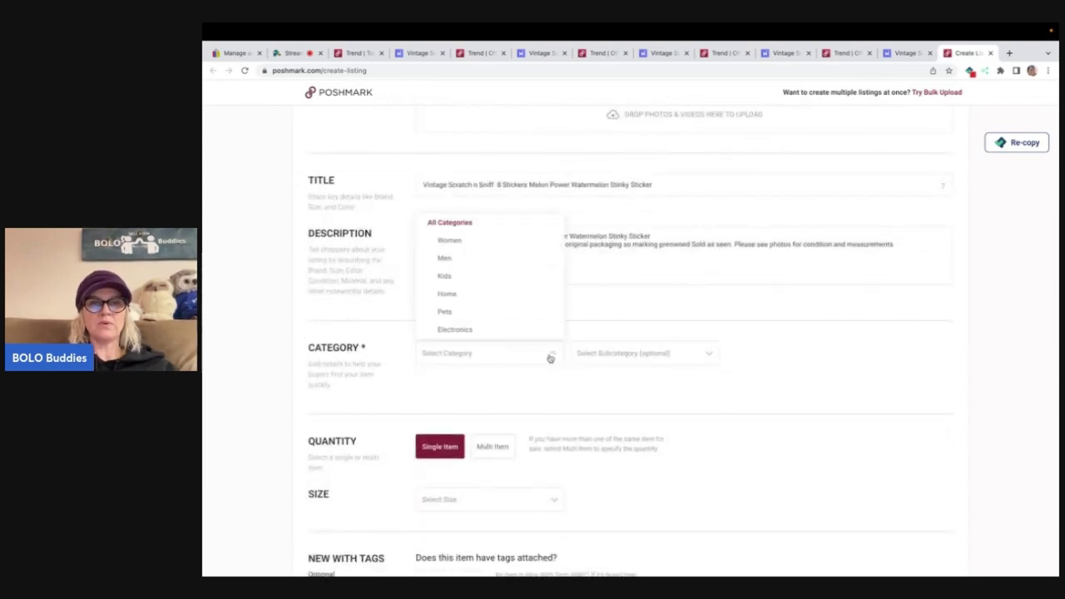
{"action": "left_click", "coordinate": [509, 297]}
{"action": "left_click", "coordinate": [476, 260]}
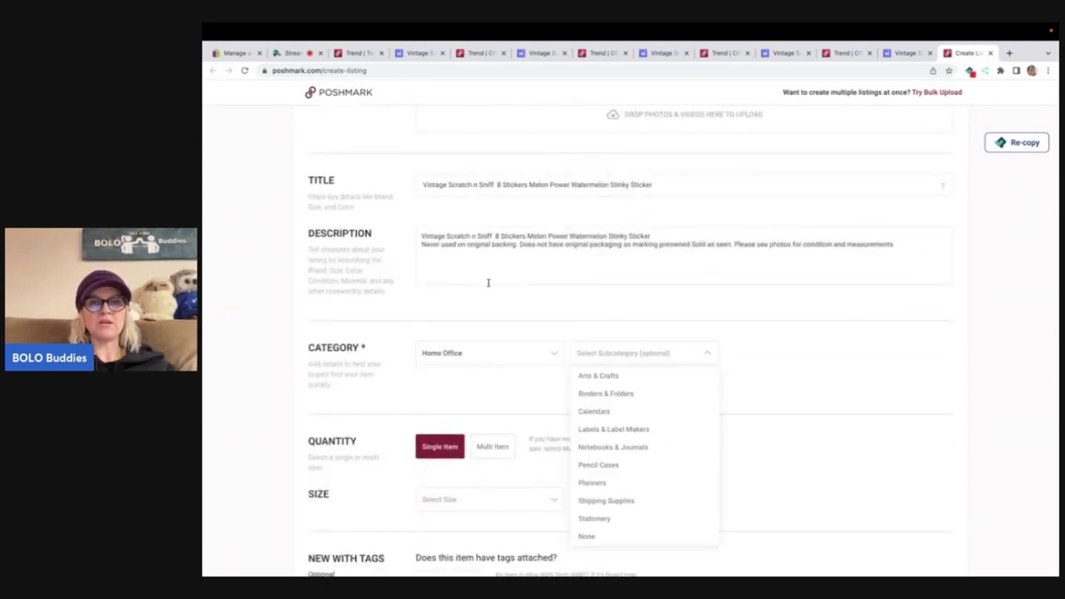
{"action": "left_click", "coordinate": [596, 376]}
Set the Melon Power listing's size to OS and mark the item as not having tags attached.
{"action": "scroll", "coordinate": [528, 369], "scroll_direction": "down", "scroll_amount": 2}
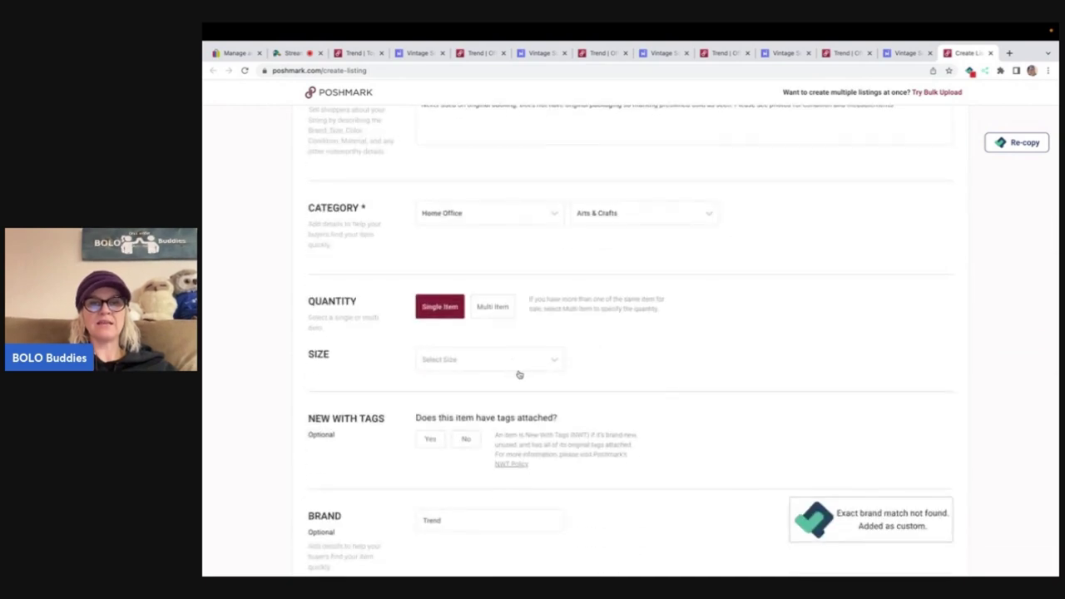
{"action": "left_click", "coordinate": [513, 362]}
{"action": "left_click", "coordinate": [455, 290]}
{"action": "left_click", "coordinate": [464, 438]}
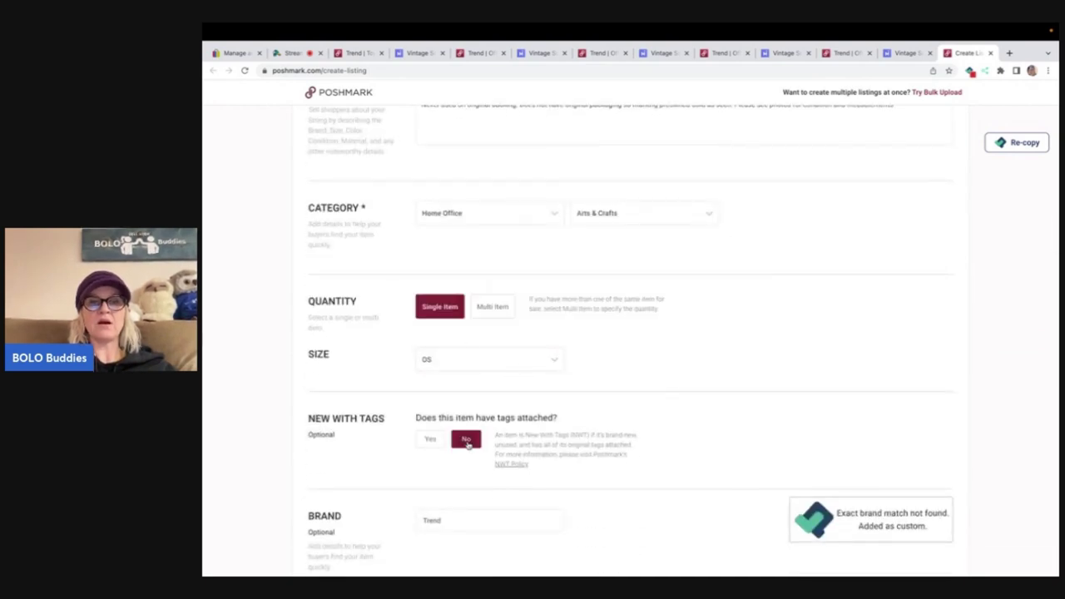
Set the Melon Power listing's original price to 0 and its Poshmark listing price to 100.
{"action": "scroll", "coordinate": [466, 442], "scroll_direction": "down", "scroll_amount": 5}
{"action": "left_click", "coordinate": [460, 452]}
{"action": "type", "text": "0"}
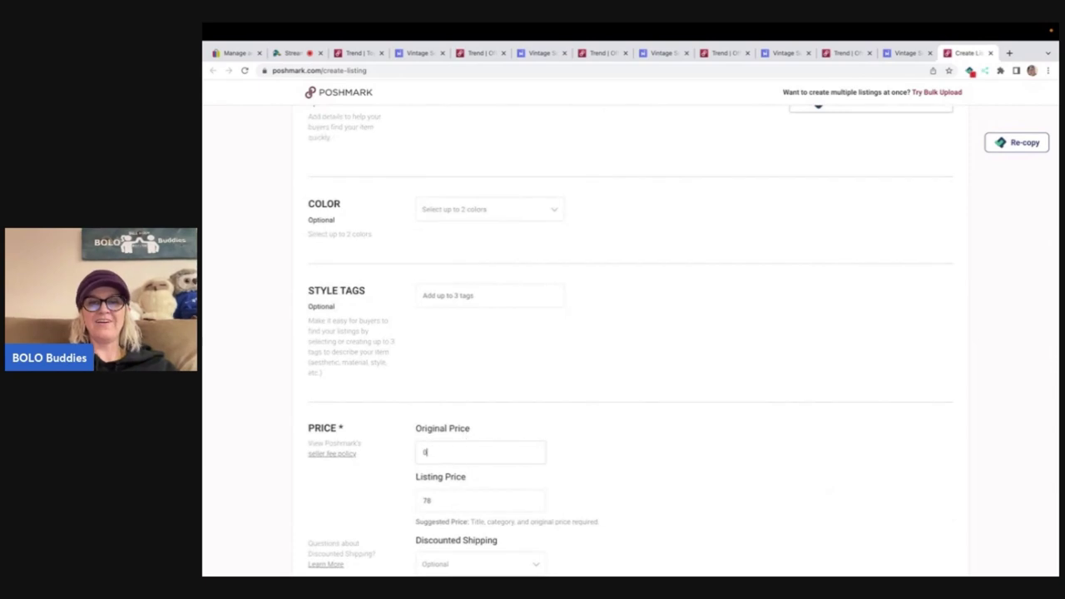
{"action": "key", "text": "Tab"}
{"action": "type", "text": "1"}
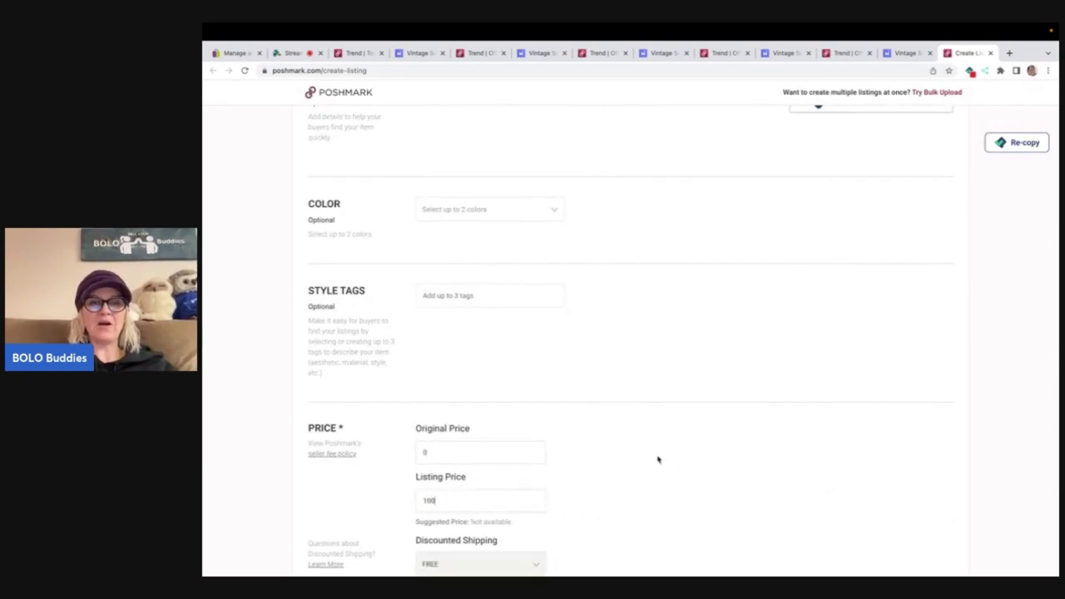
{"action": "type", "text": "00"}
Publish the Melon Power listing on Poshmark with Facebook and Twitter sharing turned off.
{"action": "scroll", "coordinate": [658, 459], "scroll_direction": "down", "scroll_amount": 5}
{"action": "left_click", "coordinate": [916, 488]}
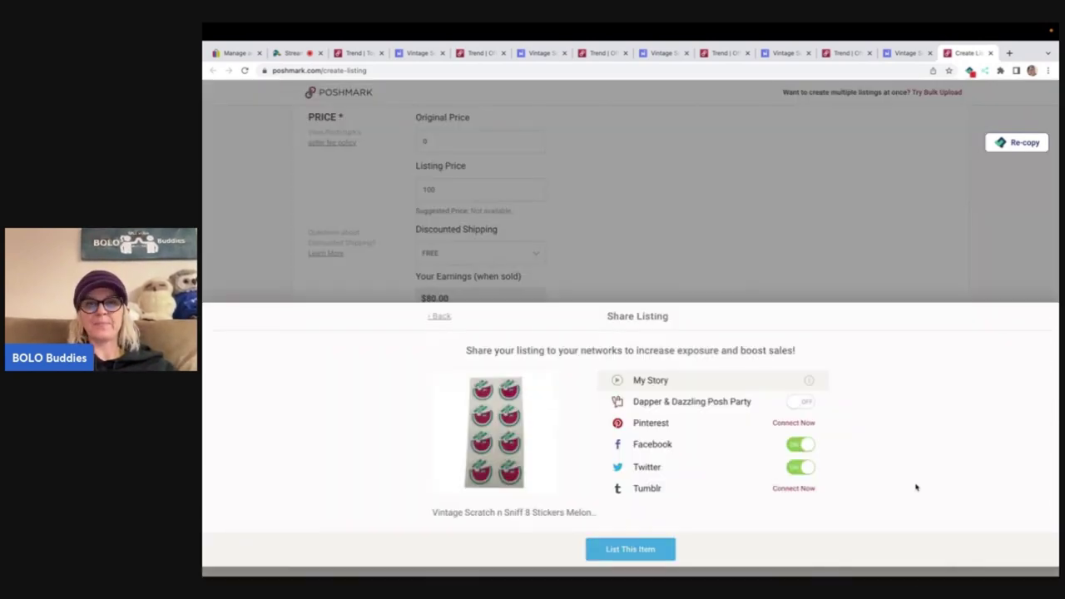
{"action": "left_click", "coordinate": [795, 447]}
{"action": "left_click", "coordinate": [798, 467]}
{"action": "left_click", "coordinate": [637, 551]}
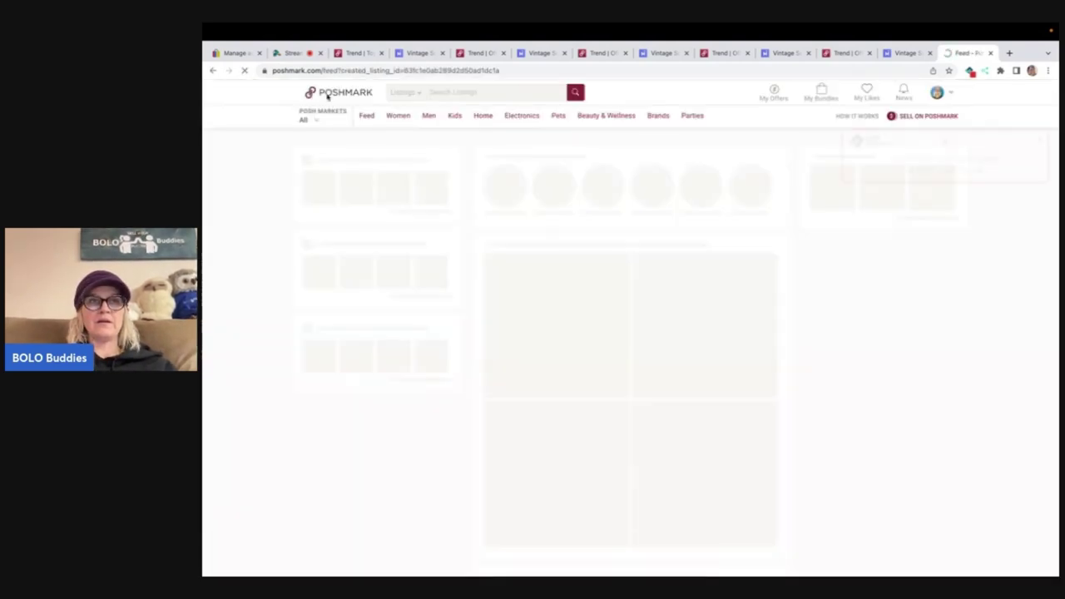
{"action": "left_click", "coordinate": [293, 53]}
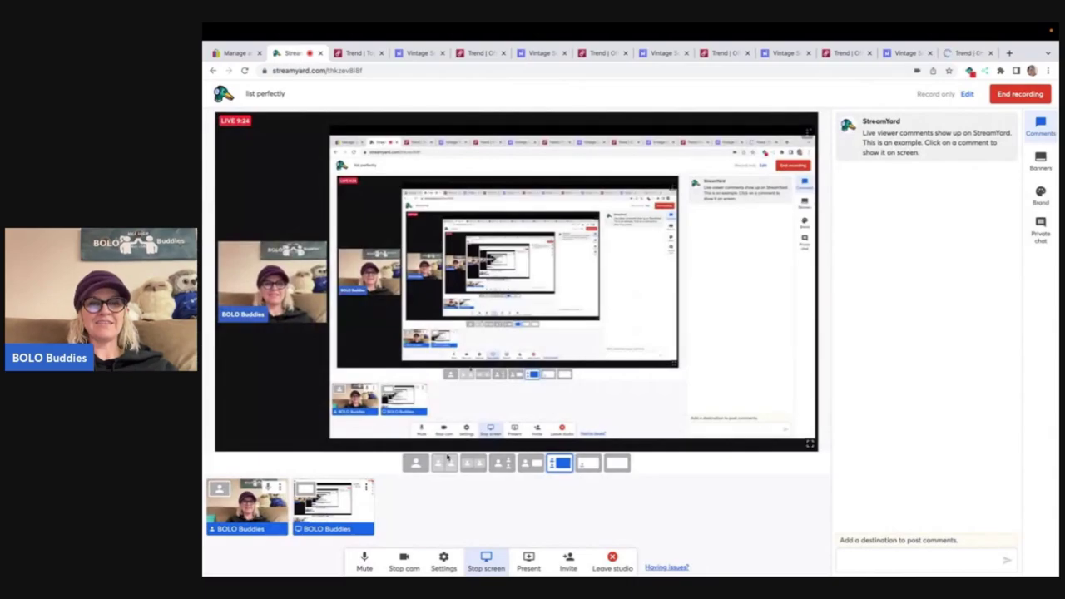